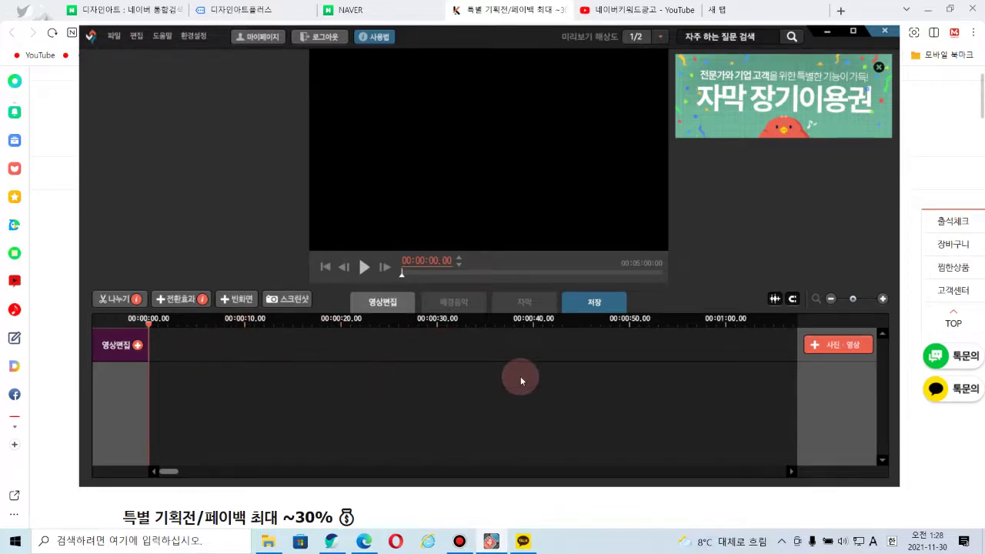
# - Add the background music (배경음악) and subtitle (자막) tracks to the timeline
pyautogui.click(448, 307)
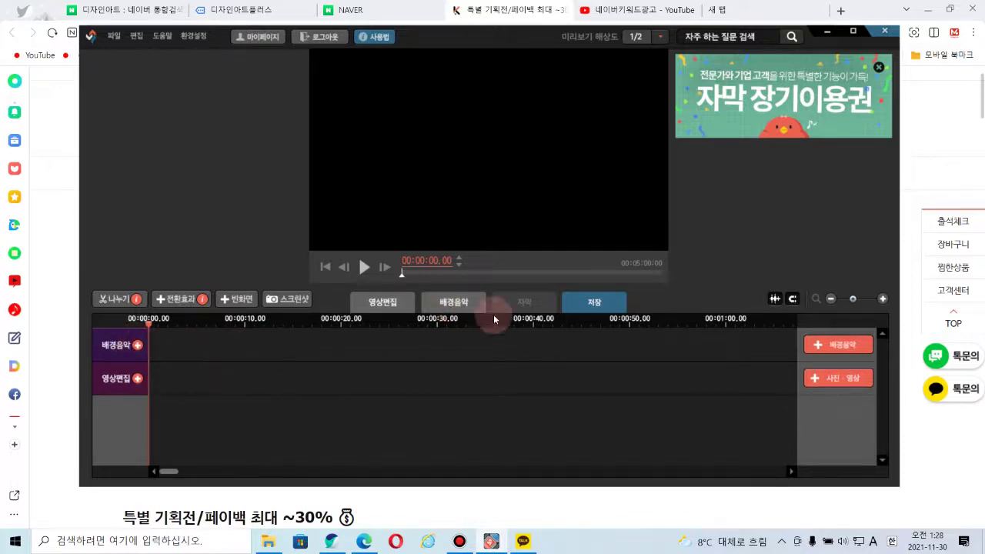
pyautogui.click(524, 302)
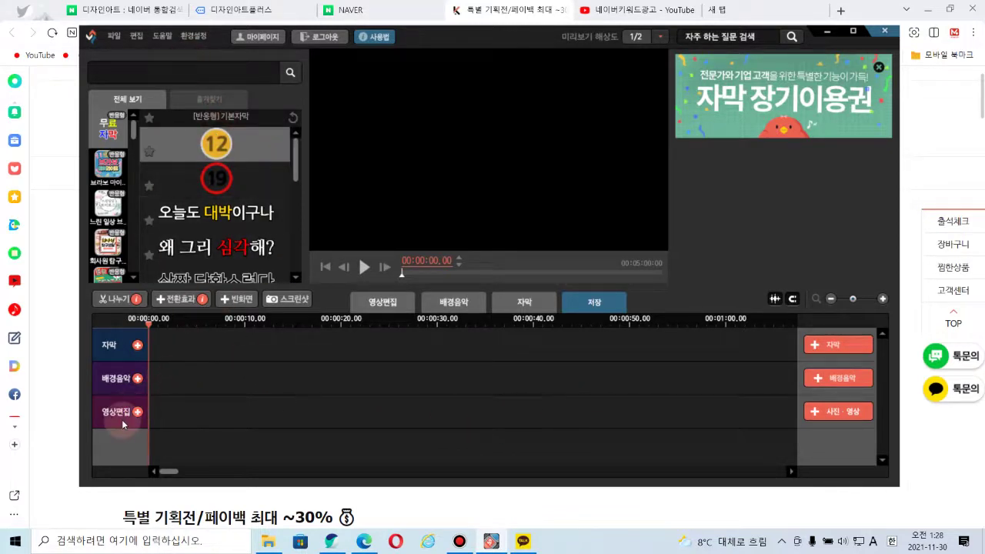
# - Start adding photo or video files and browse to the 강의전용 동영상 folder on the desktop
pyautogui.click(835, 413)
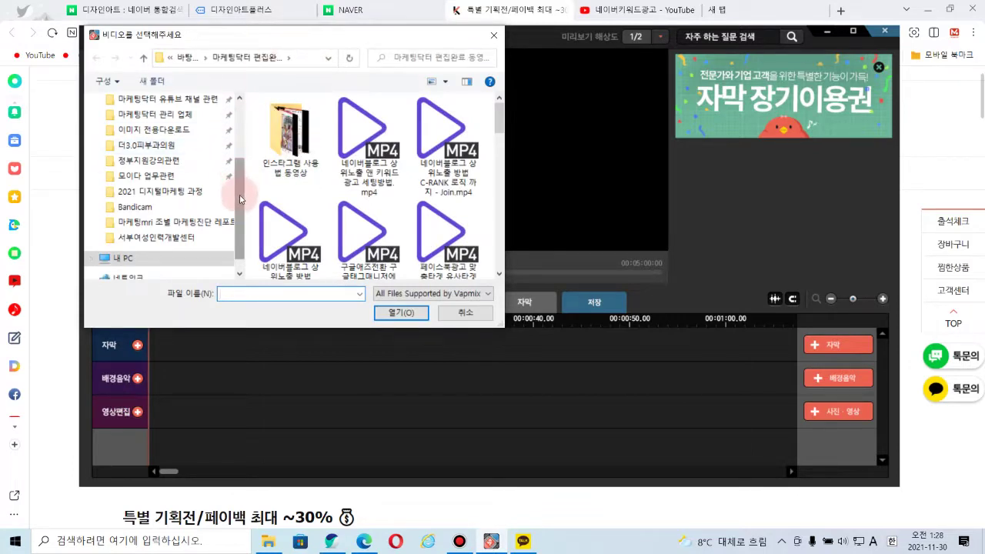
pyautogui.scroll(1, 243, 186)
pyautogui.scroll(5, 243, 186)
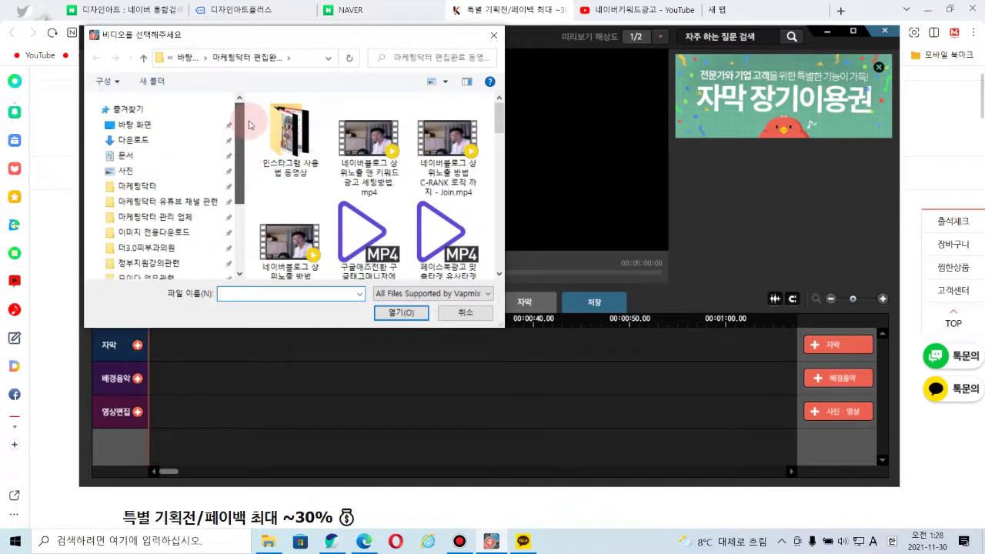
pyautogui.click(153, 126)
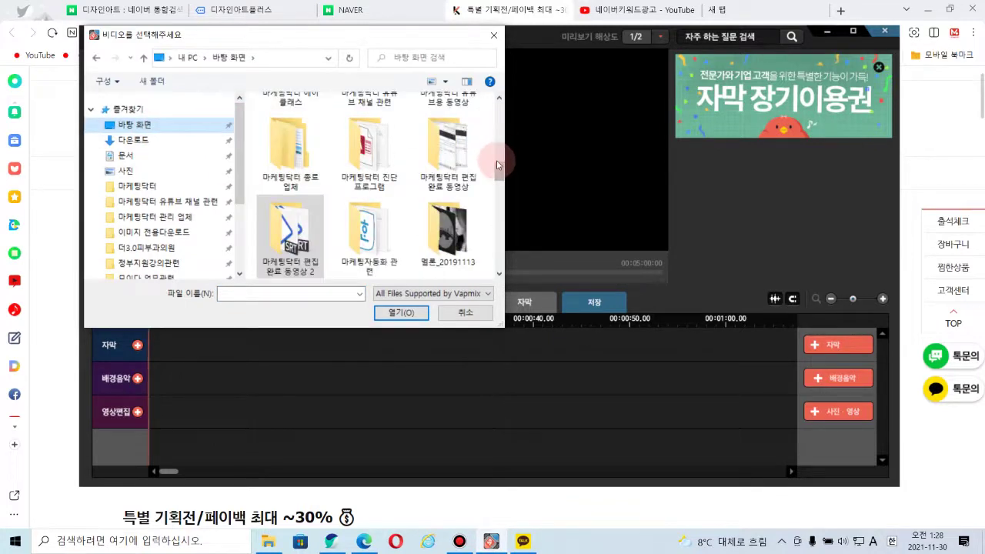
pyautogui.scroll(-1, 499, 164)
pyautogui.moveTo(499, 164); pyautogui.dragTo(501, 114)
pyautogui.doubleClick(457, 137)
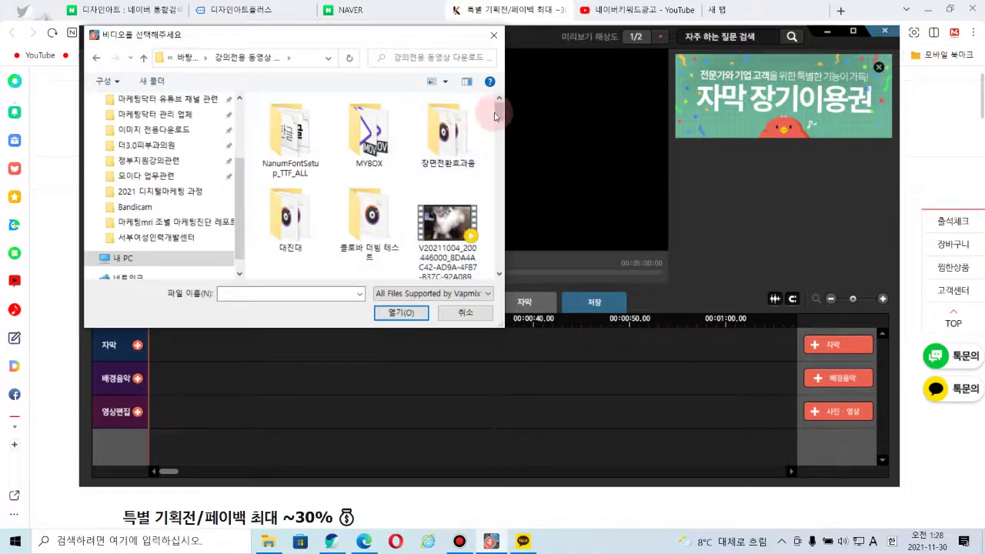
# - Add production ID_4977395.mp4 and the Little Kitten Playing His Toy Mouse video together to the video track
pyautogui.moveTo(500, 107)
pyautogui.mouseDown()
pyautogui.moveTo(502, 164)
pyautogui.moveTo(495, 126)
pyautogui.mouseUp()
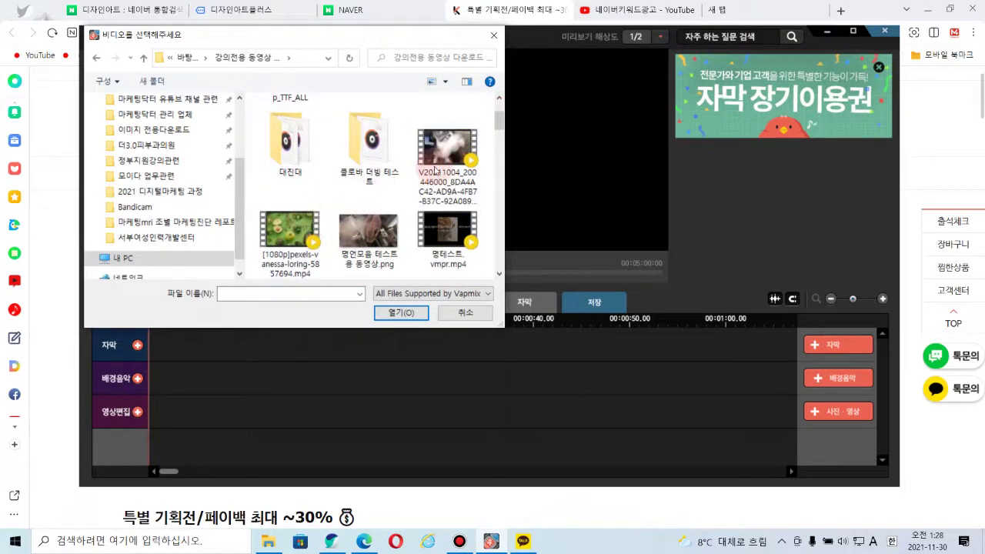
pyautogui.click(501, 167)
pyautogui.moveTo(502, 167); pyautogui.dragTo(495, 197)
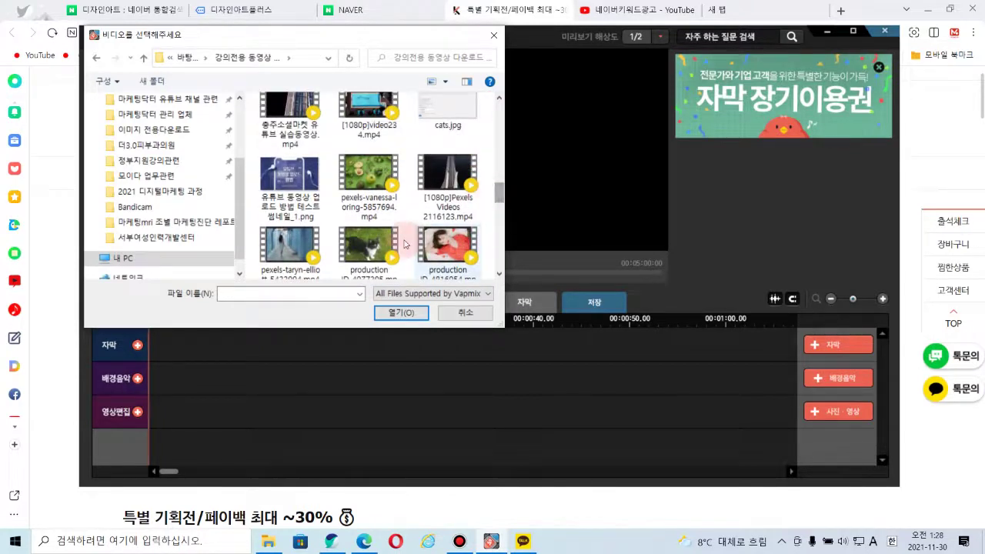
pyautogui.click(373, 250)
pyautogui.scroll(-1, 402, 192)
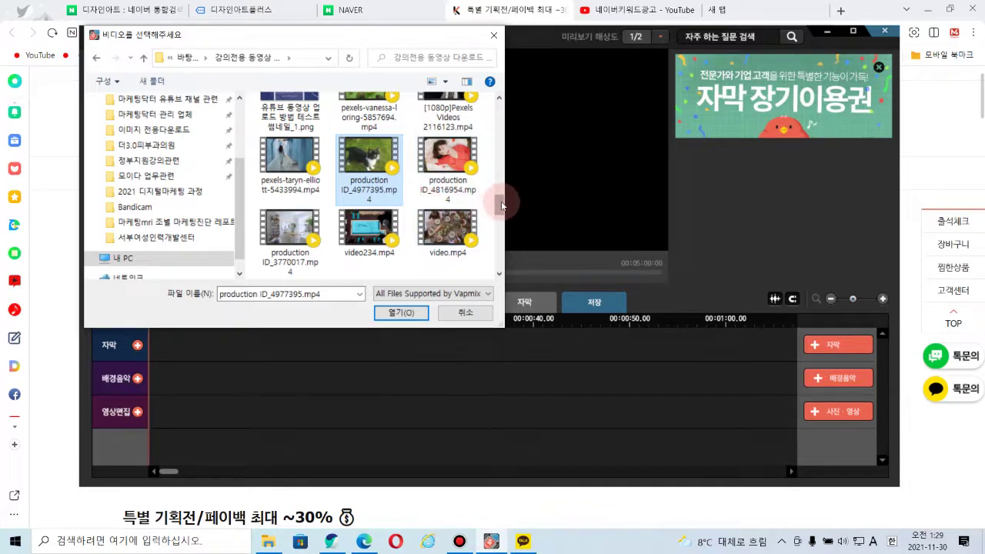
pyautogui.moveTo(501, 205); pyautogui.dragTo(508, 248)
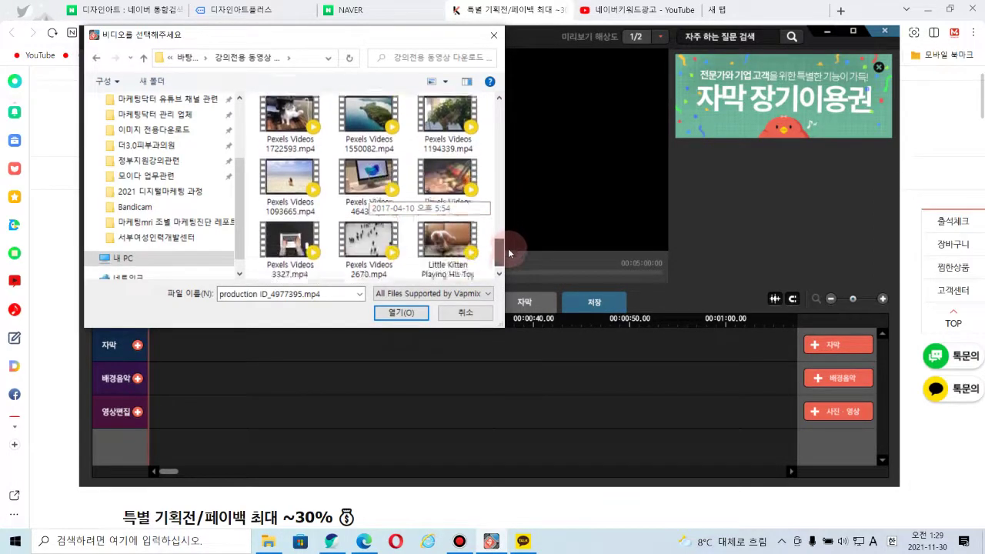
pyautogui.keyDown('ctrl'); pyautogui.click(468, 236); pyautogui.keyUp('ctrl')
pyautogui.click(395, 313)
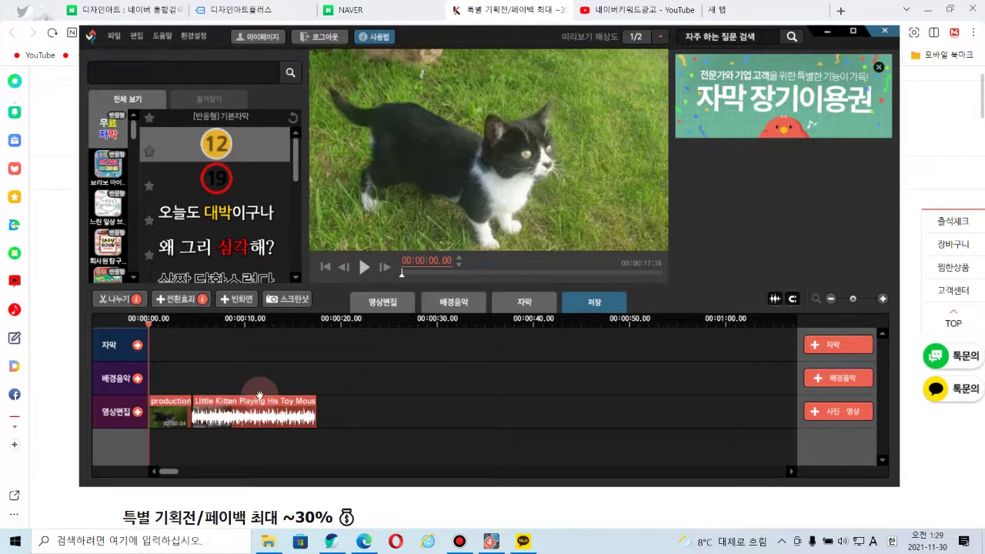
# - Delete the Little Kitten clip and add pexels-koolshooters-7682708.mp4, pexels-taryn-elliott-7519321.mp4 and Pexels Videos 1722593.mp4 to the video track
pyautogui.click(274, 411)
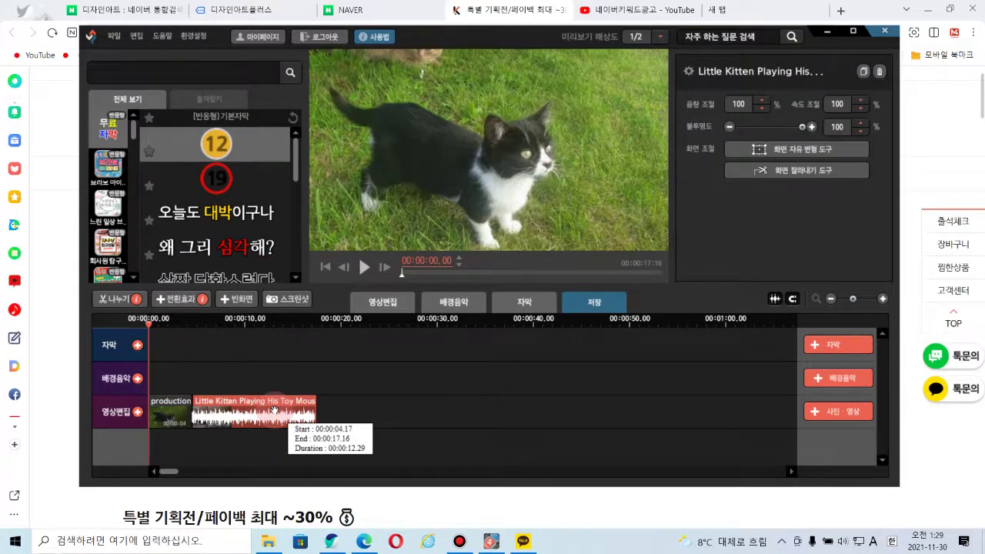
pyautogui.press('Delete')
pyautogui.click(826, 421)
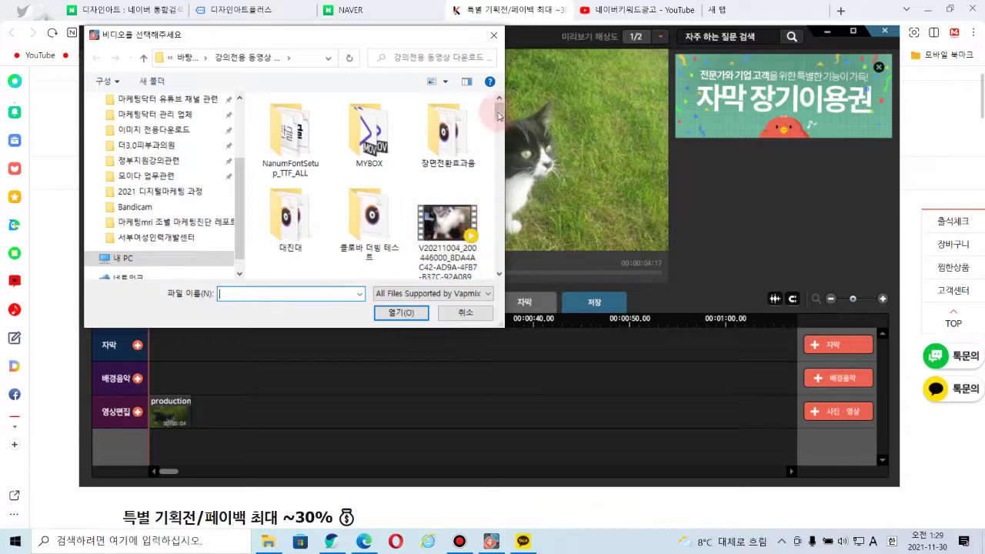
pyautogui.moveTo(500, 112); pyautogui.dragTo(515, 164)
pyautogui.click(445, 144)
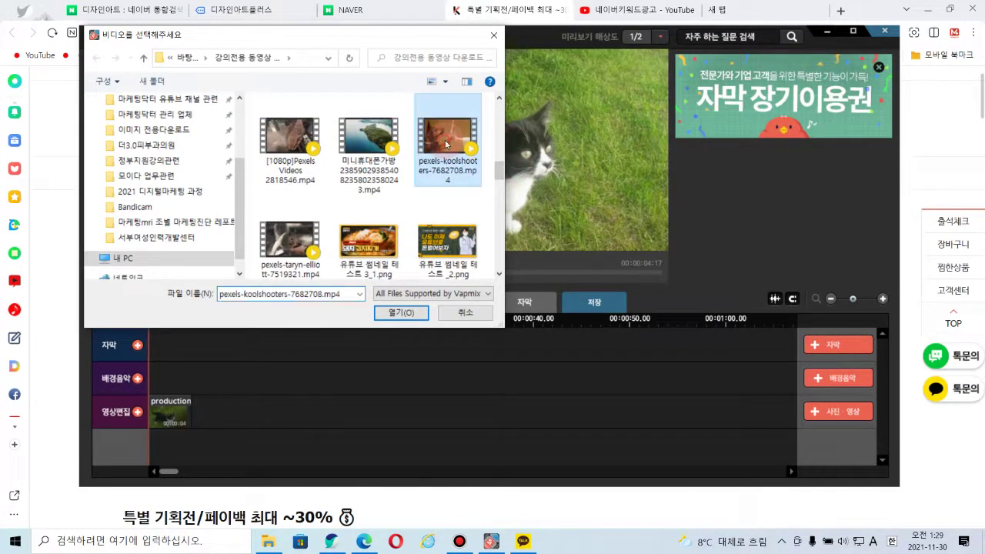
pyautogui.keyDown('ctrl'); pyautogui.click(298, 249); pyautogui.keyUp('ctrl')
pyautogui.moveTo(497, 164); pyautogui.dragTo(502, 252)
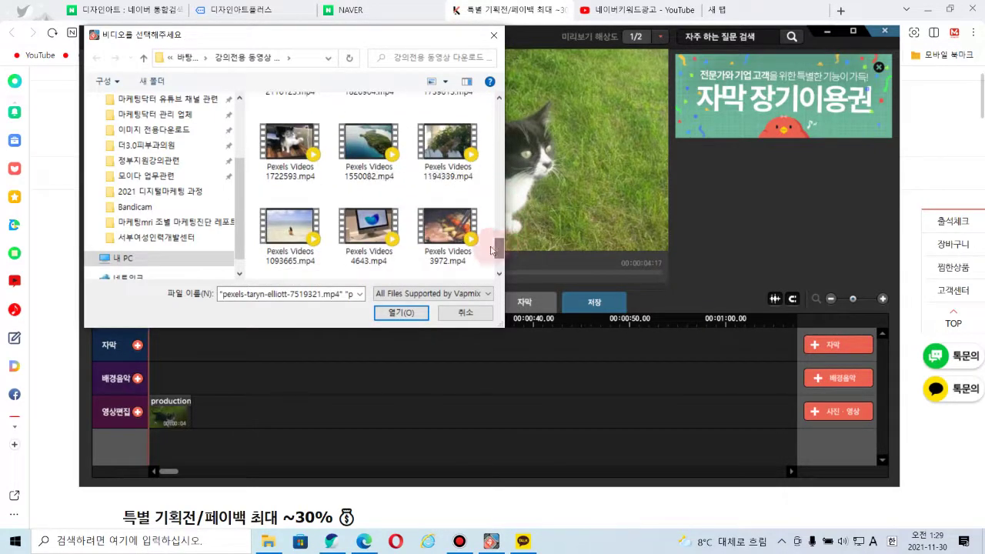
pyautogui.keyDown('ctrl'); pyautogui.click(290, 142); pyautogui.keyUp('ctrl')
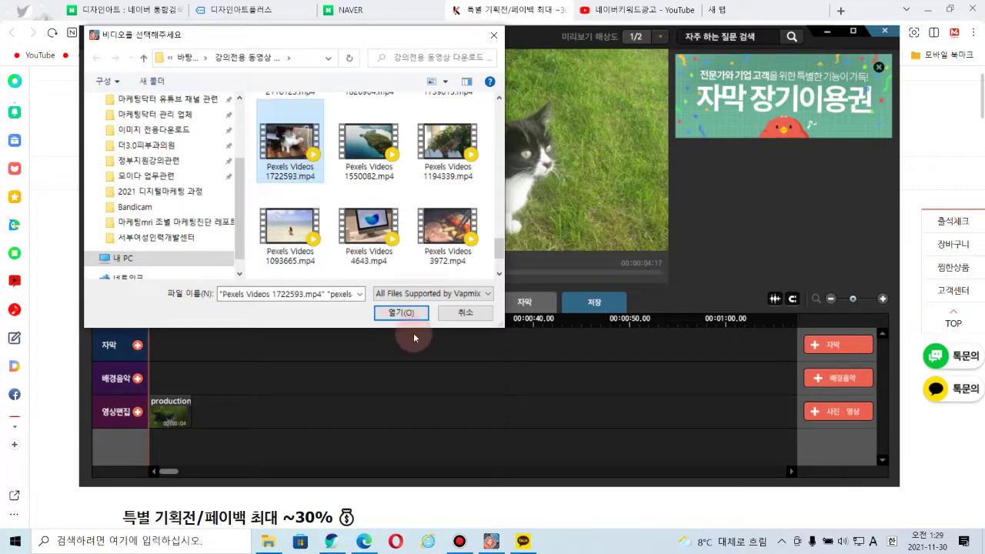
pyautogui.click(401, 312)
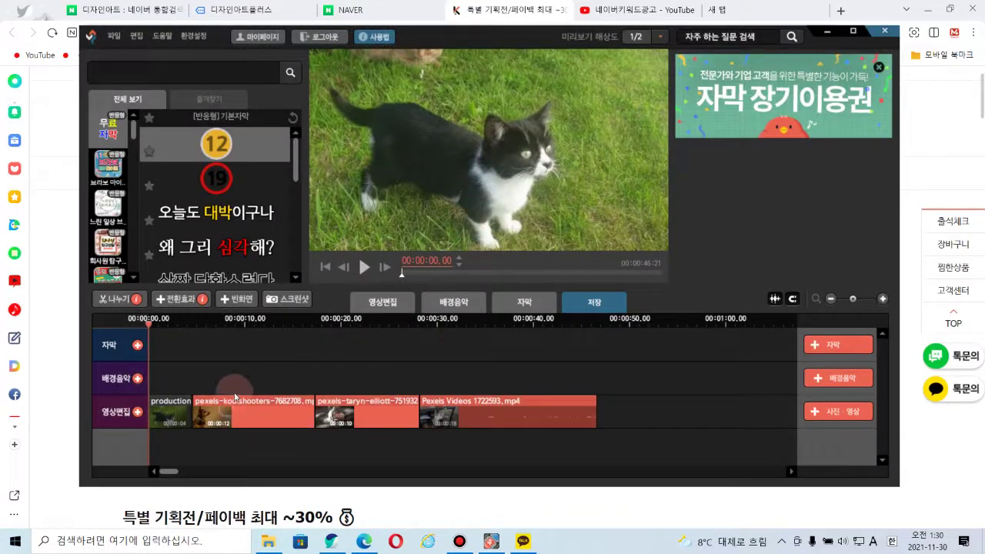
# - Select each of the four video clips in turn, play the sequence from the start and pause in the third clip
pyautogui.click(171, 414)
pyautogui.click(246, 422)
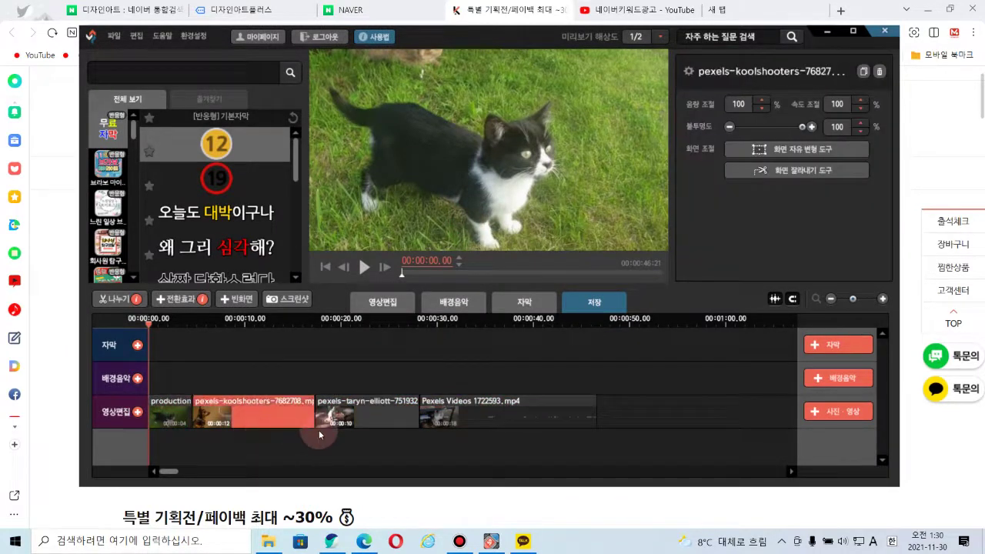
pyautogui.click(372, 421)
pyautogui.click(505, 421)
pyautogui.click(368, 281)
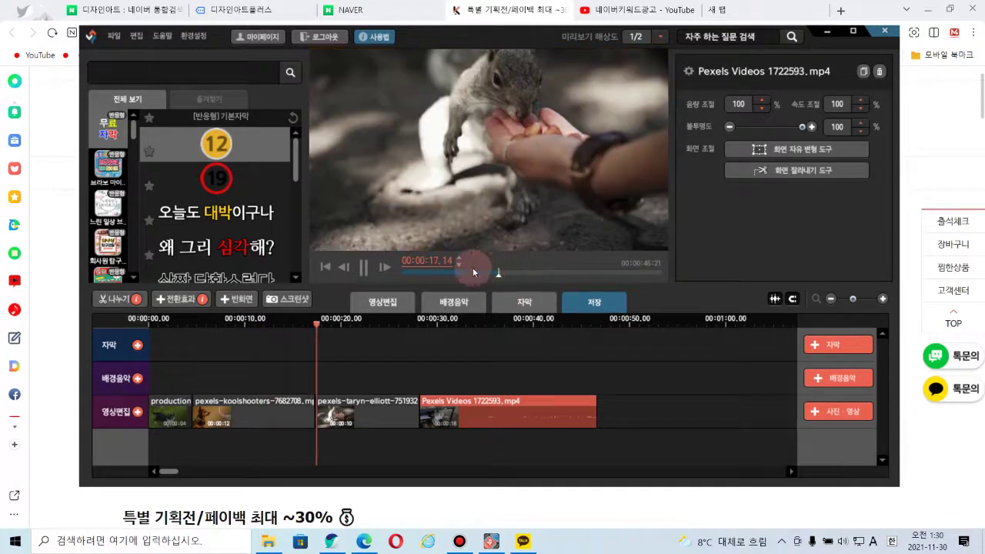
pyautogui.click(365, 267)
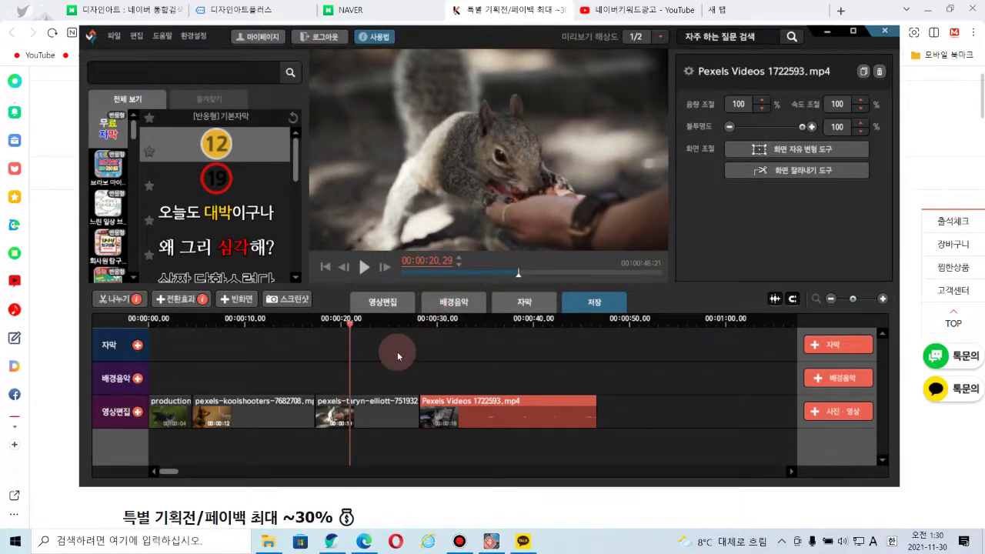
# - Add Average - Patrick Patrikios.mp3 from the computer to the background music track
pyautogui.click(836, 378)
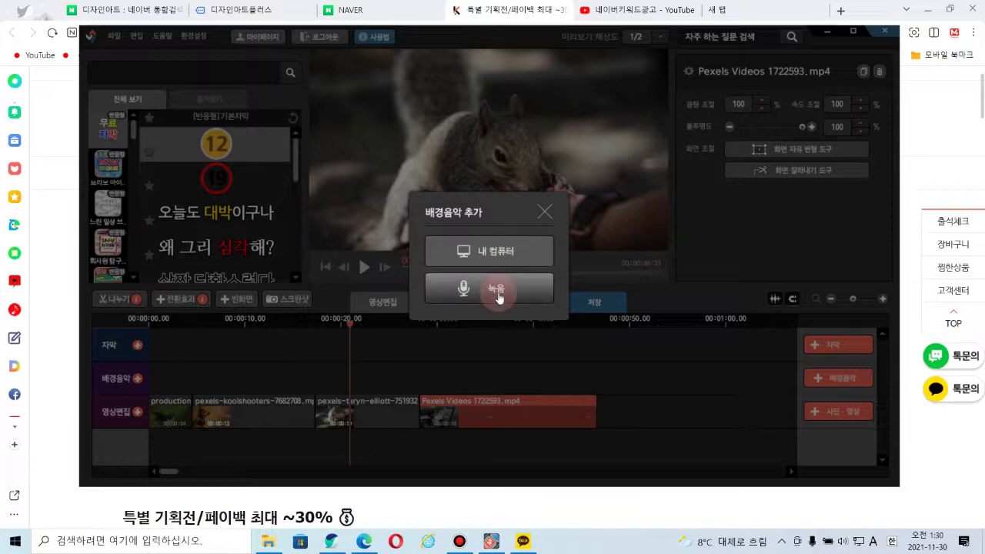
pyautogui.click(501, 253)
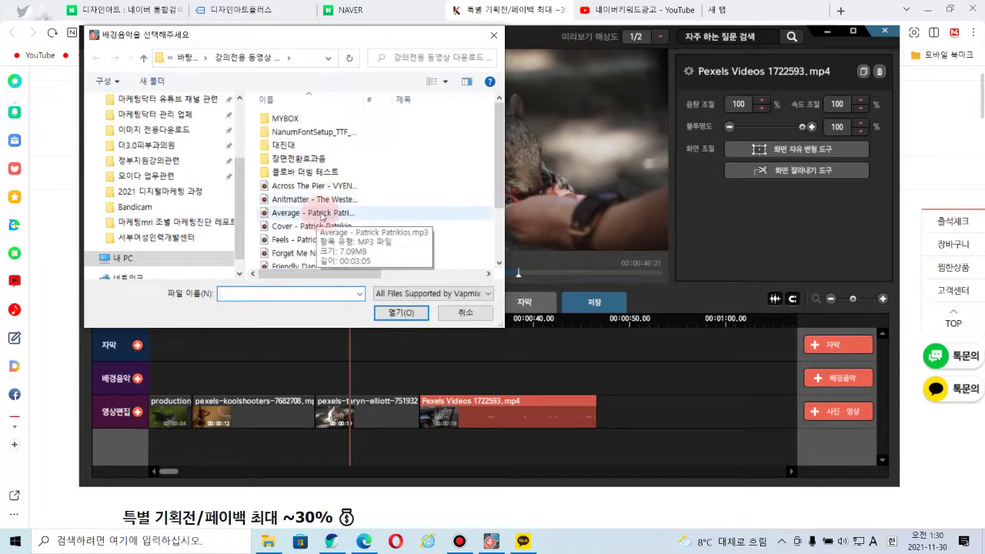
pyautogui.click(321, 214)
pyautogui.click(401, 313)
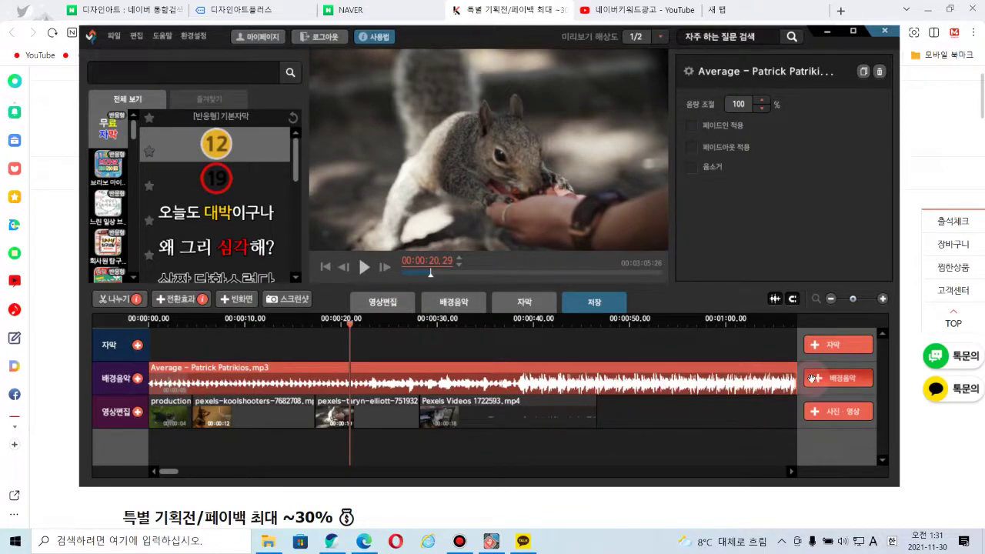
# - Trim the end of the background music to match the end of the last video clip
pyautogui.click(830, 300)
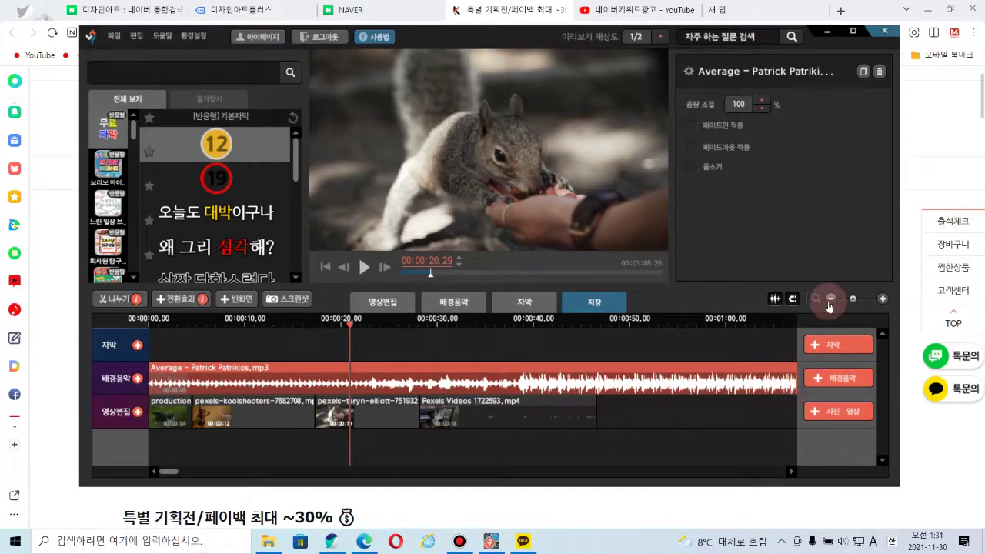
pyautogui.click(830, 301)
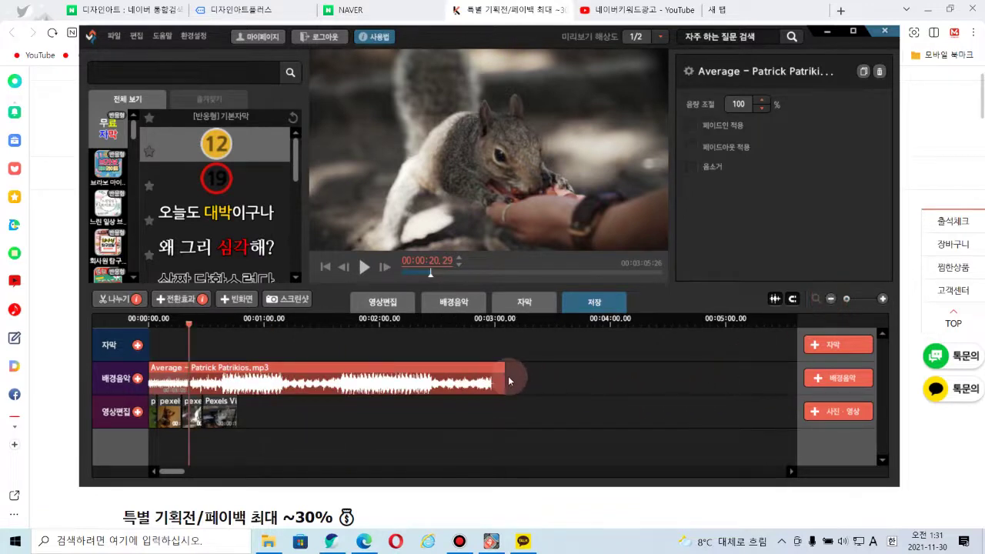
pyautogui.moveTo(504, 377); pyautogui.dragTo(239, 380)
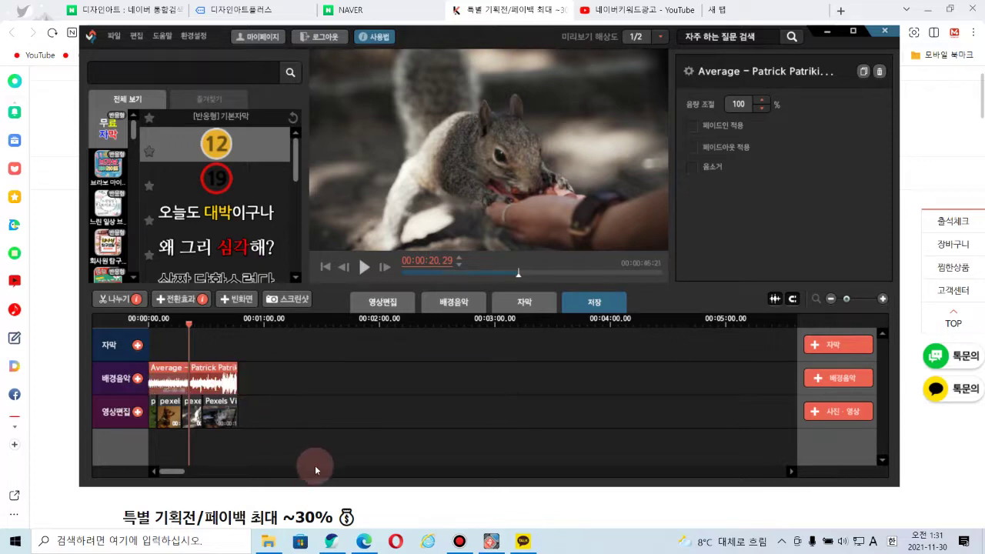
pyautogui.click(315, 414)
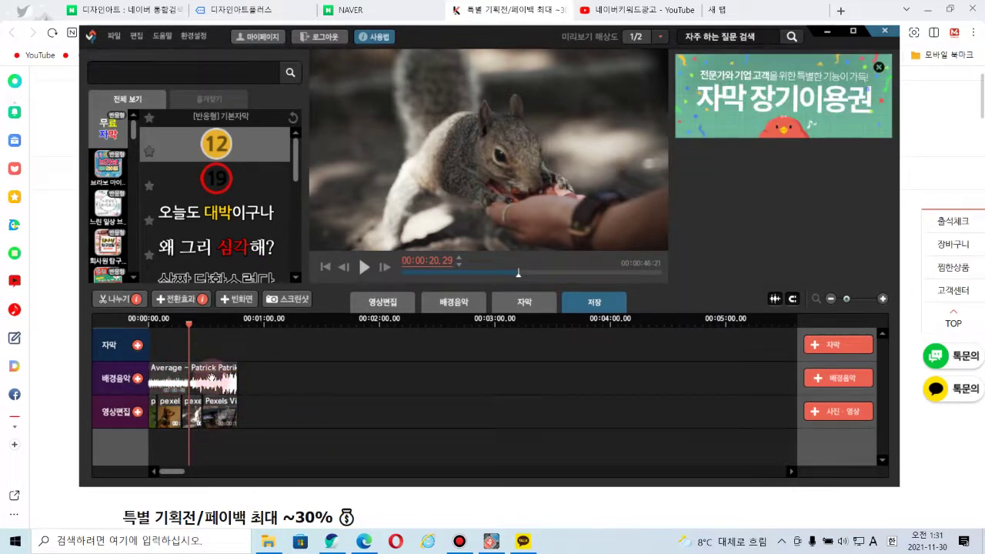
# - Return the playhead to the timeline start and preview the clips with the background music, pausing in the third clip
pyautogui.click(882, 299)
pyautogui.click(883, 298)
pyautogui.click(884, 300)
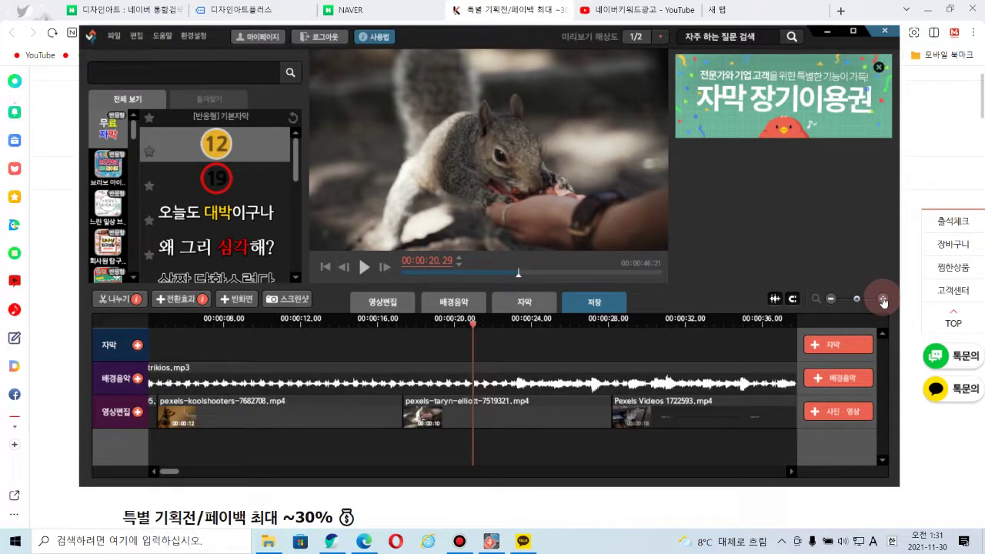
pyautogui.click(466, 336)
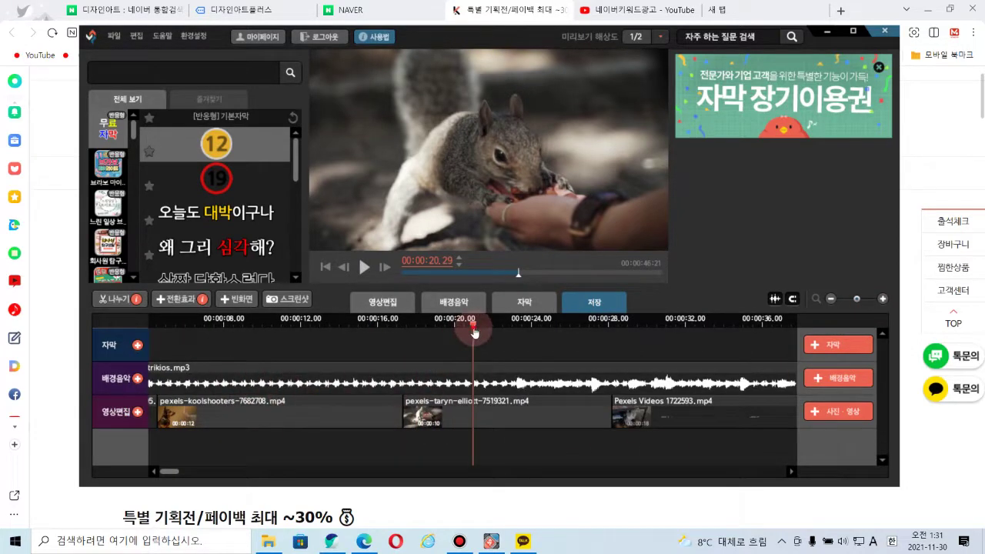
pyautogui.moveTo(466, 336)
pyautogui.mouseDown()
pyautogui.moveTo(352, 346)
pyautogui.moveTo(185, 326)
pyautogui.moveTo(100, 331)
pyautogui.mouseUp()
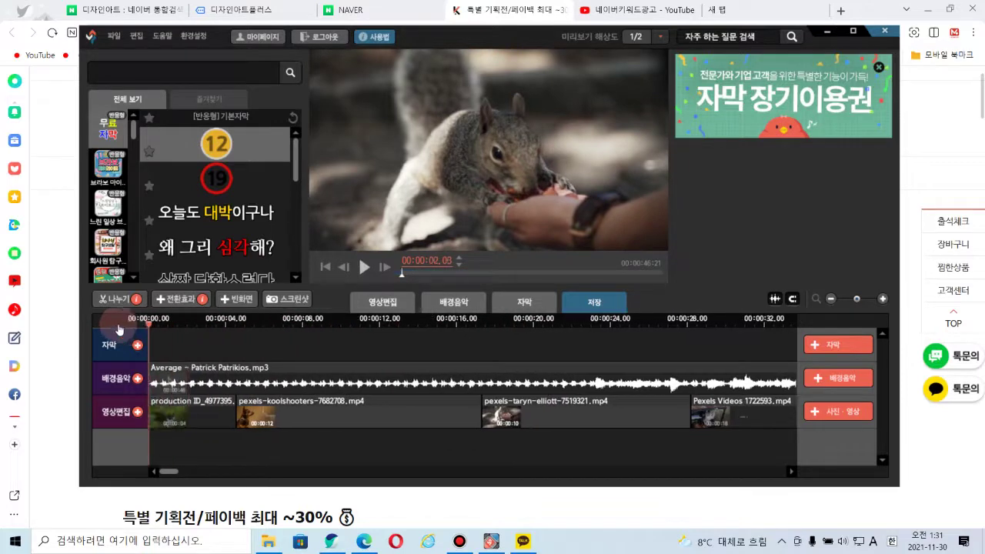
pyautogui.click(359, 273)
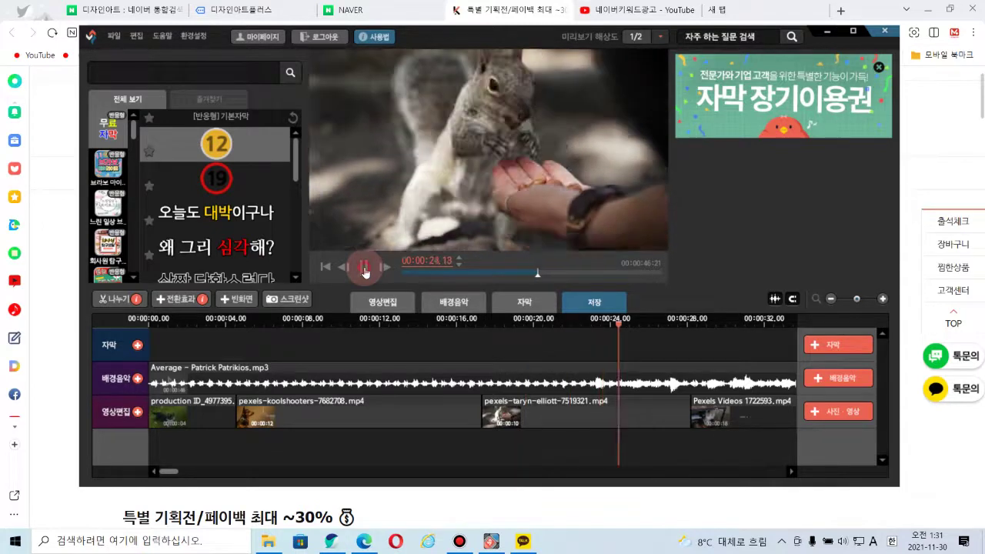
pyautogui.click(365, 271)
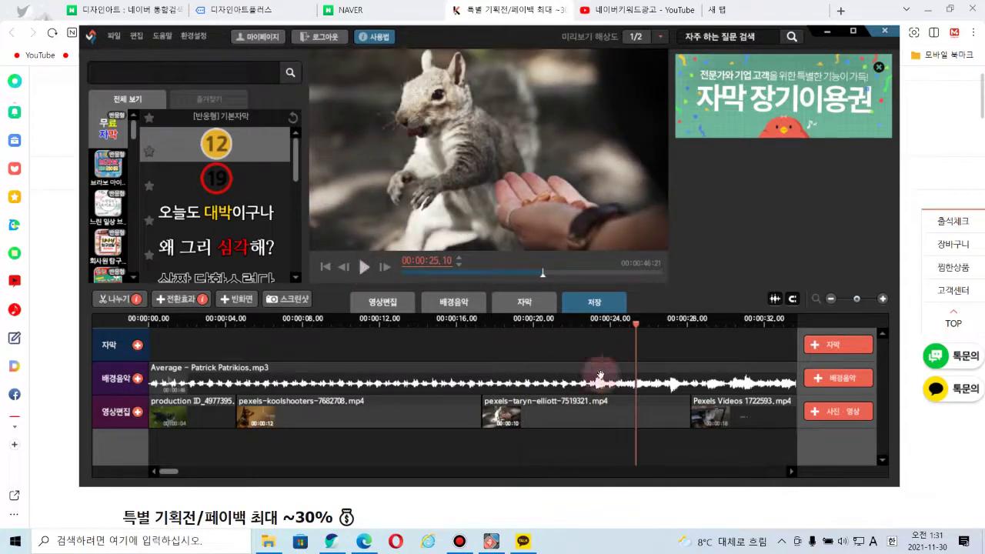
# - Place the playhead at the start of the second clip, 00:00:04.17, and insert the 오늘도 대박이구나 subtitle template there
pyautogui.click(832, 298)
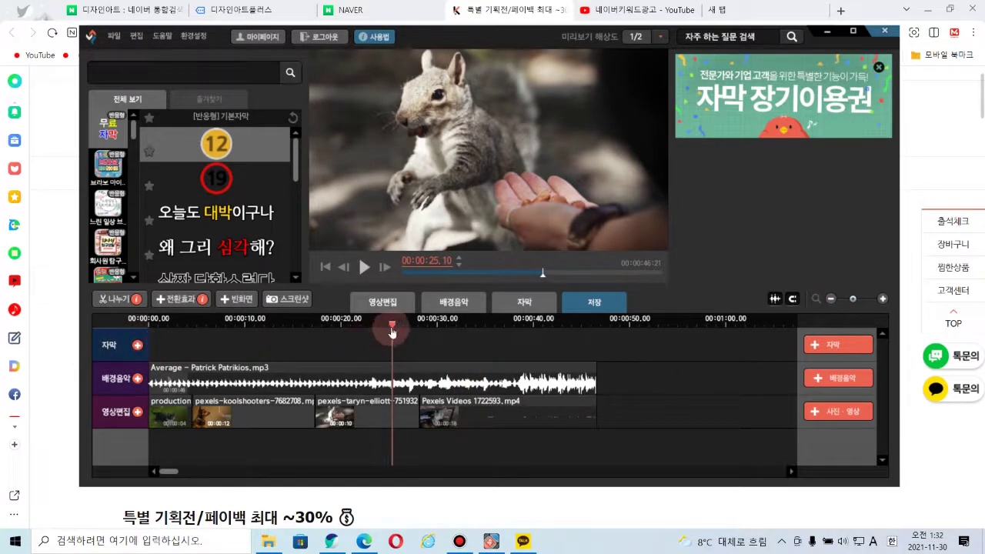
pyautogui.moveTo(393, 331); pyautogui.dragTo(192, 331)
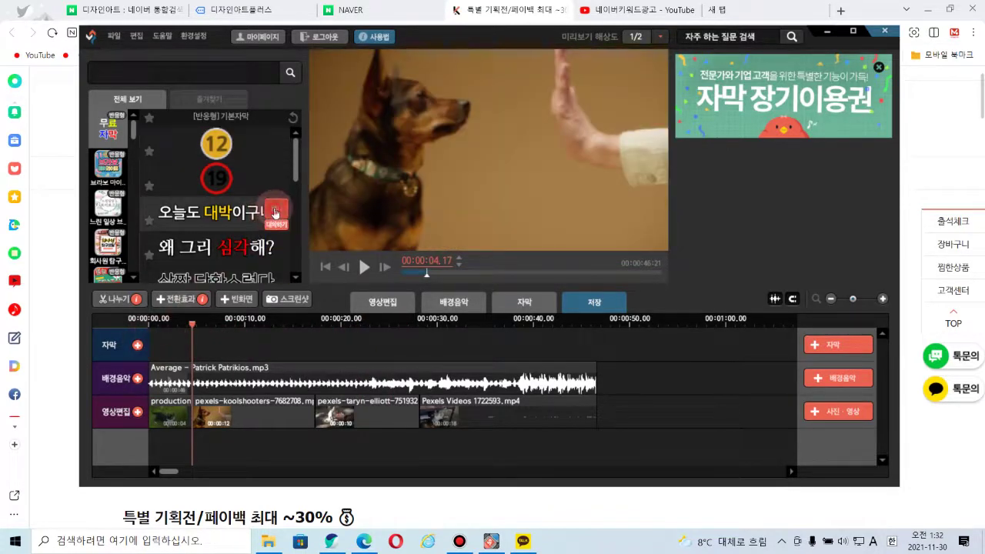
pyautogui.click(274, 208)
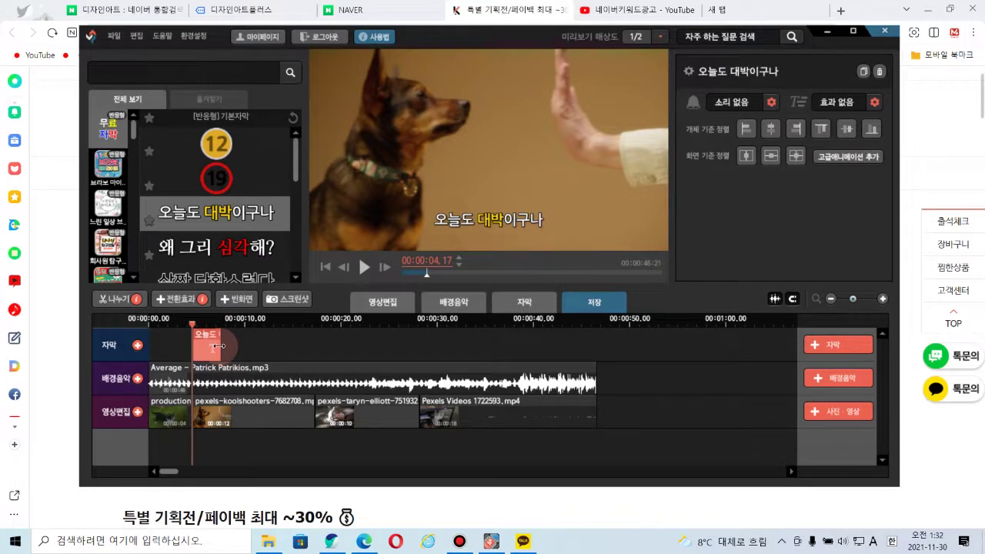
# - Extend the subtitle's end to about 00:00:12 on the timeline and replace its first word 오늘도 with 뱁믹스2
pyautogui.moveTo(219, 346); pyautogui.dragTo(265, 345)
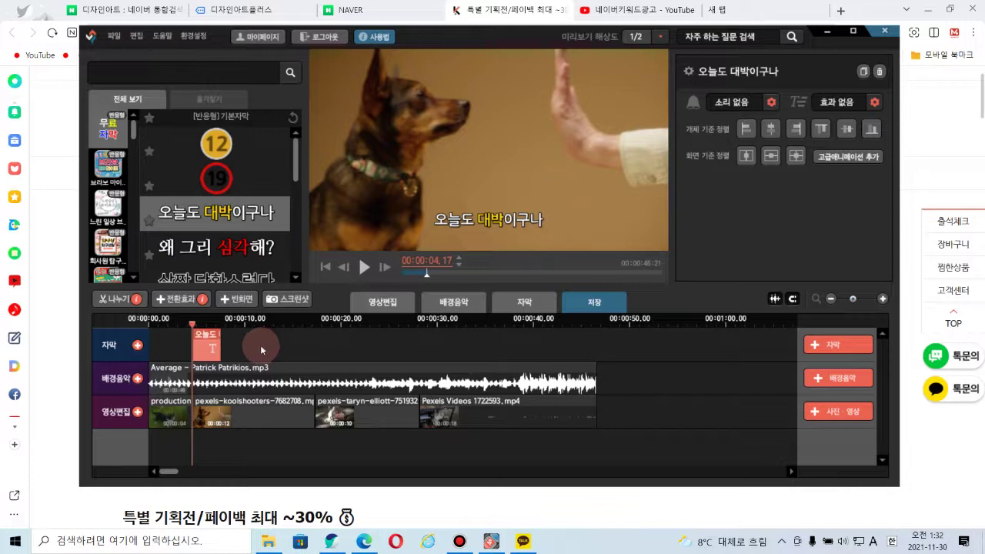
pyautogui.click(205, 343)
pyautogui.click(486, 223)
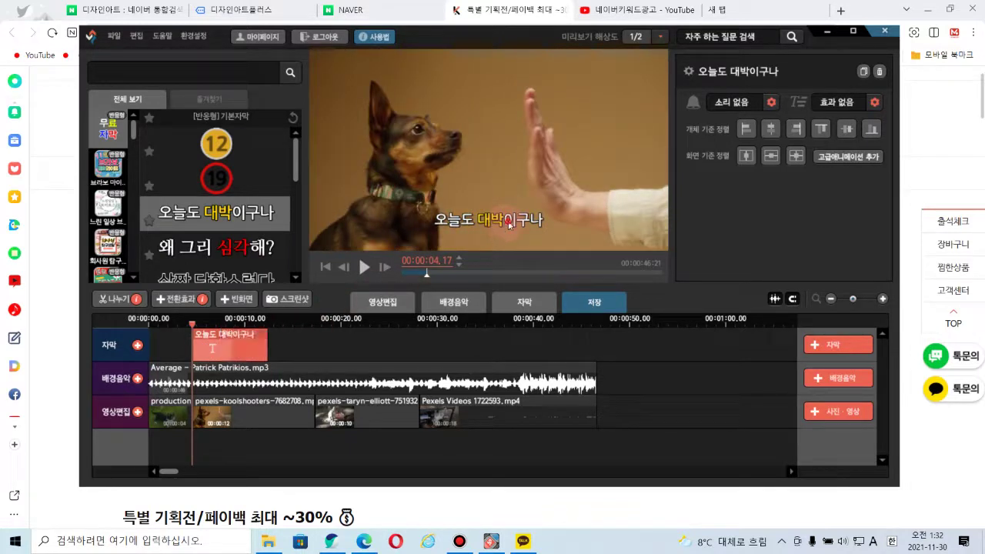
pyautogui.click(508, 224)
pyautogui.click(508, 221)
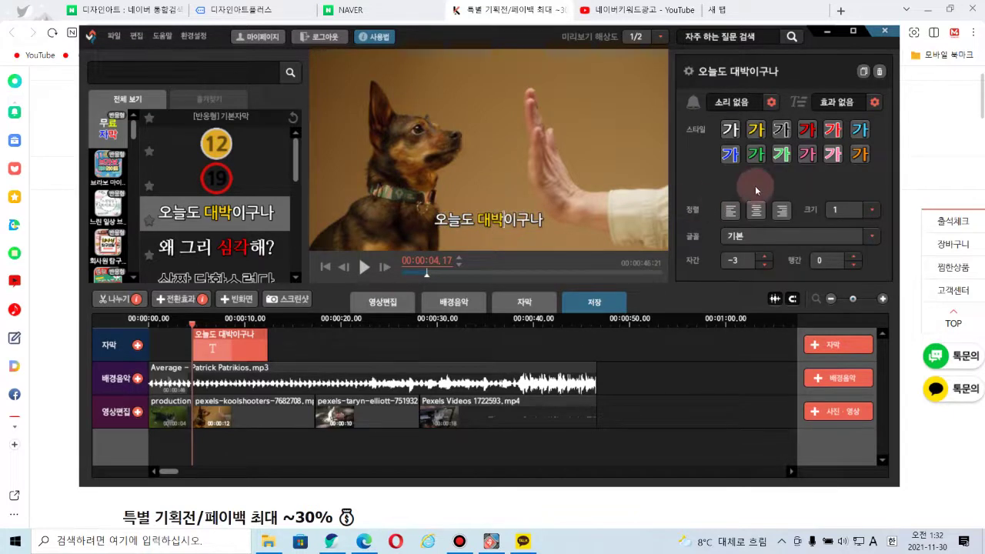
pyautogui.click(471, 218)
pyautogui.press('BackSpace')
pyautogui.press('BackSpace')
pyautogui.press('BackSpace')
pyautogui.write('qo')
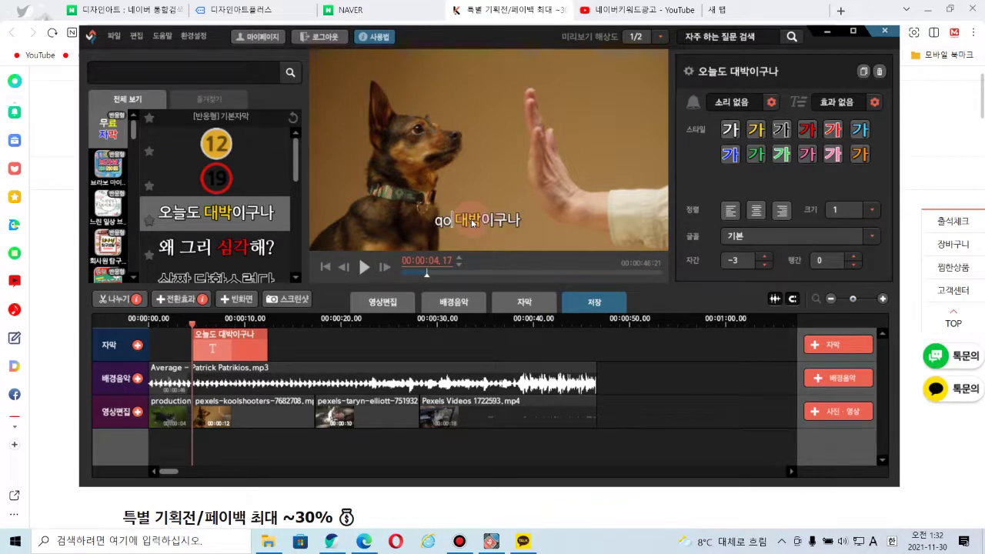
pyautogui.press('BackSpace')
pyautogui.press('BackSpace')
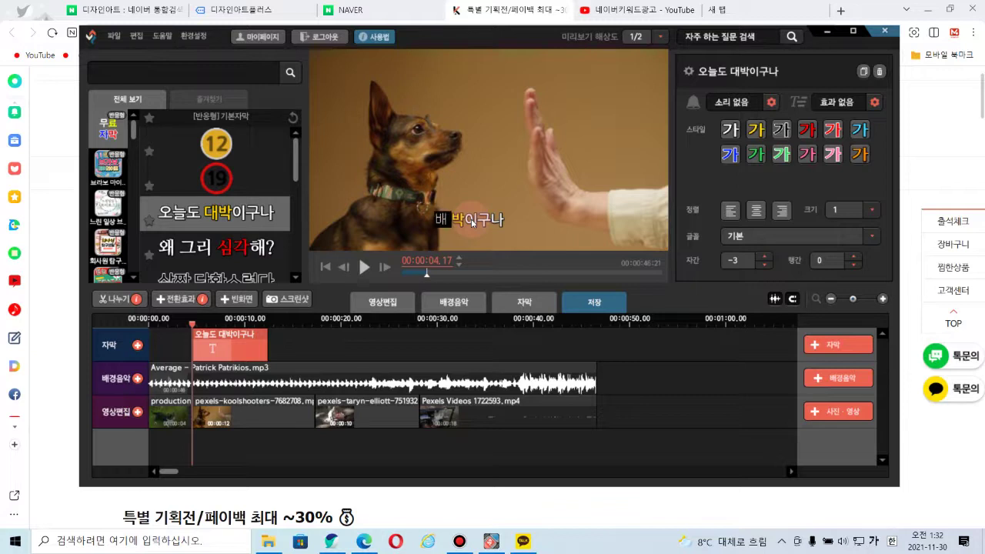
pyautogui.write('뱁믹스2')
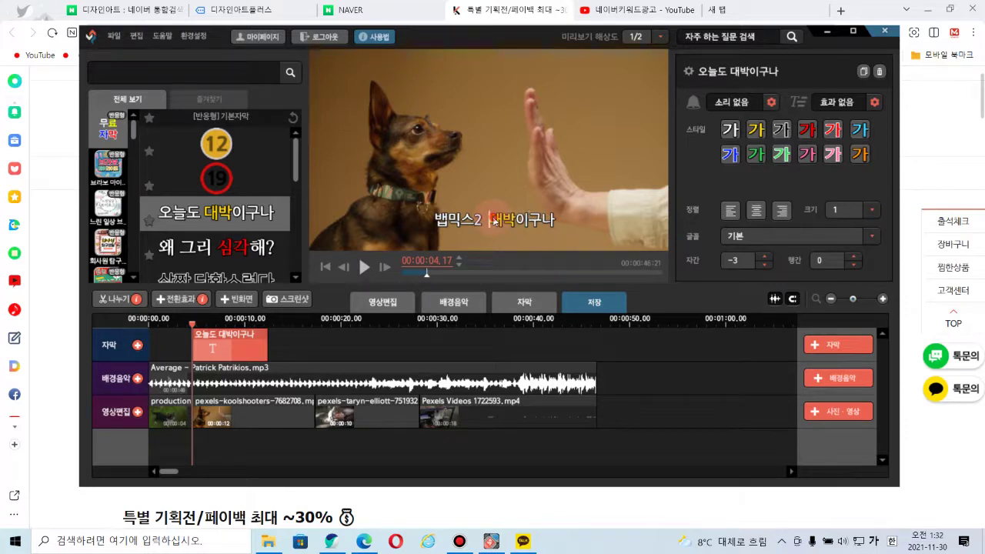
# - Apply the red text style to 대박 and the sky-blue text style to 이구나 in the subtitle
pyautogui.moveTo(493, 222); pyautogui.dragTo(513, 225)
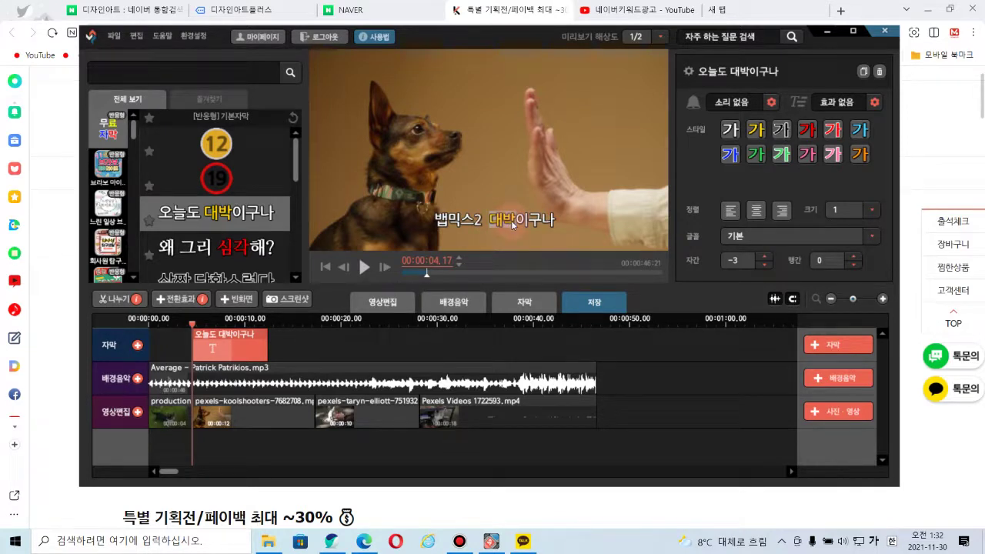
pyautogui.click(807, 129)
pyautogui.click(544, 222)
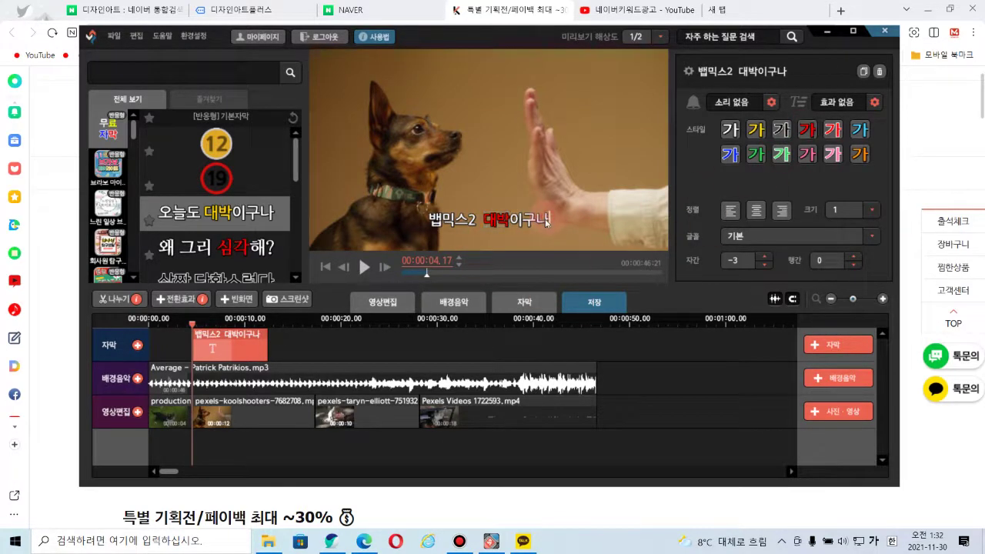
pyautogui.moveTo(518, 223); pyautogui.dragTo(551, 222)
pyautogui.click(860, 129)
pyautogui.click(572, 187)
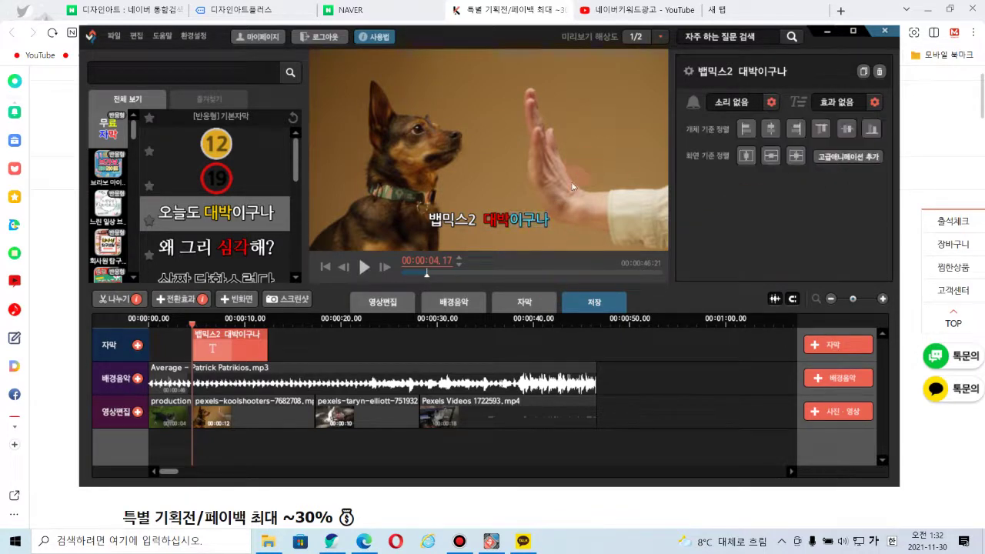
# - Centre the subtitle vertically in the frame and move it back down to the lower part
pyautogui.click(502, 225)
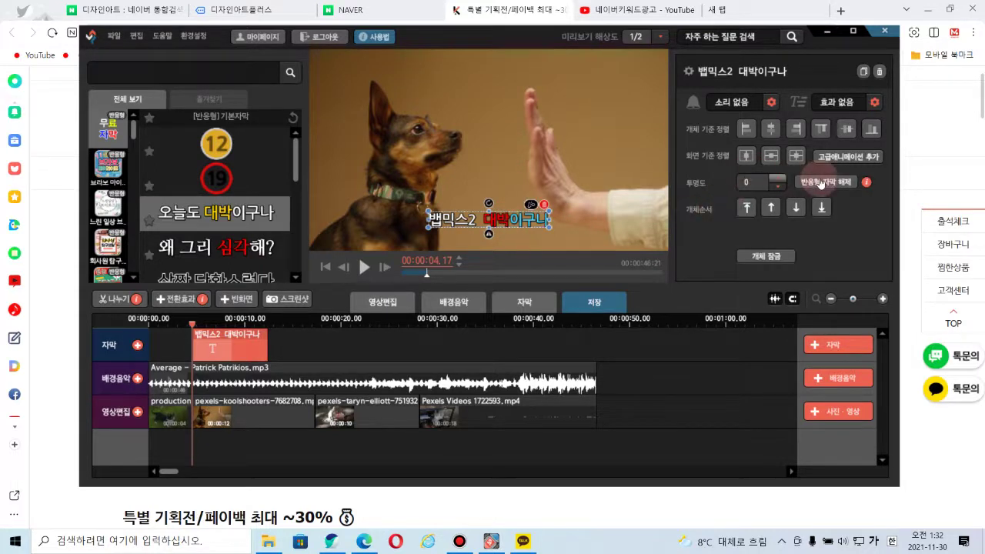
pyautogui.click(771, 156)
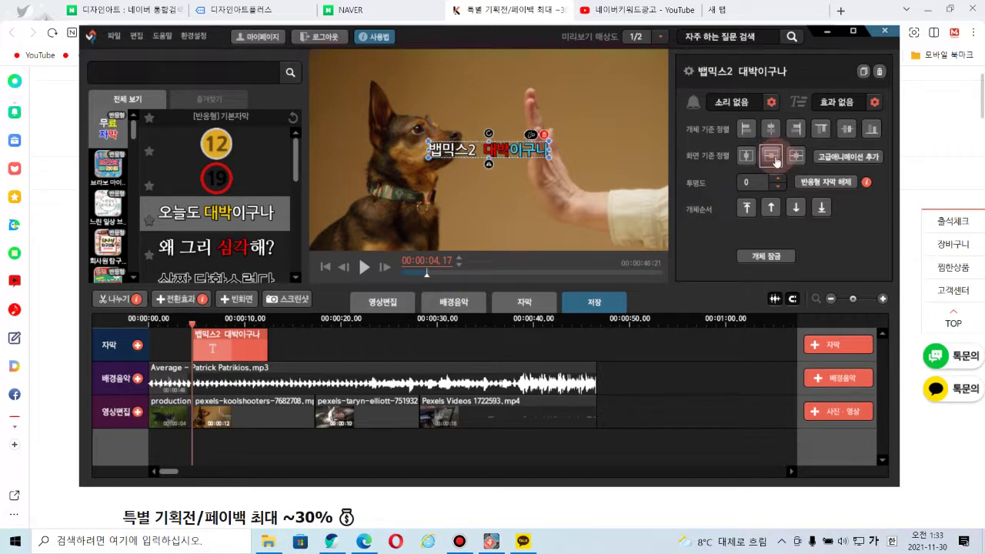
pyautogui.moveTo(502, 146); pyautogui.dragTo(502, 212)
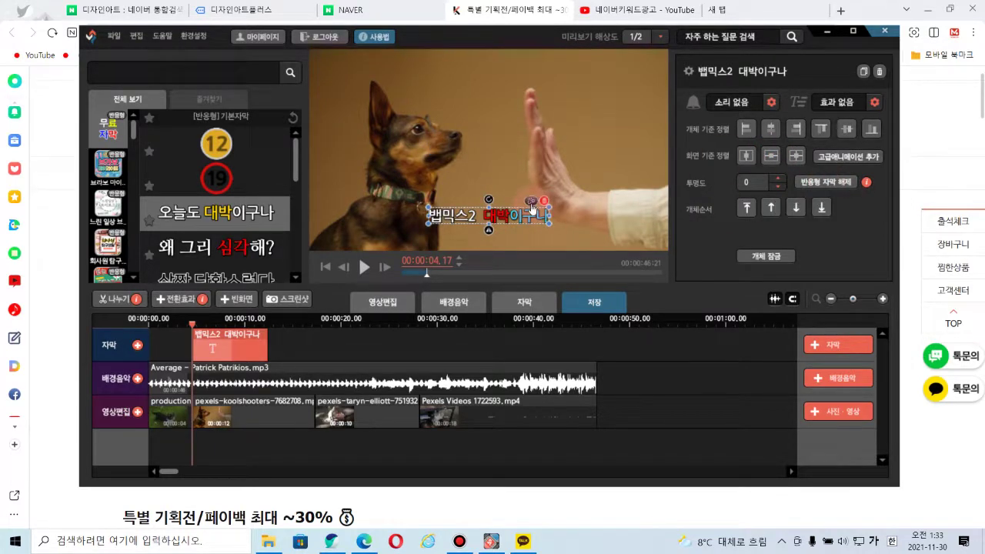
# - Release the subtitle's responsive mode (반응형 자막 해제) and shift the text slightly left and up in the frame
pyautogui.click(820, 183)
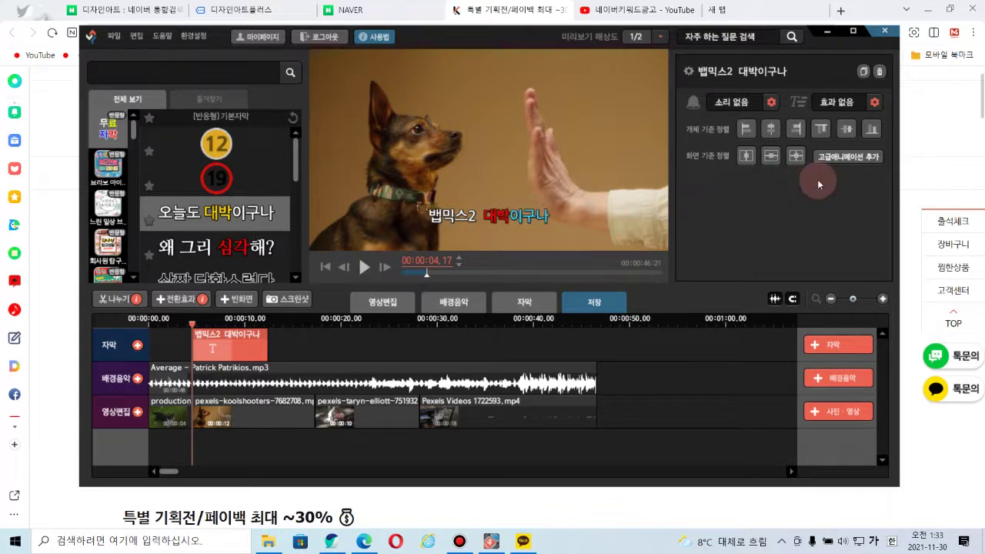
pyautogui.moveTo(499, 219)
pyautogui.mouseDown()
pyautogui.moveTo(622, 148)
pyautogui.moveTo(400, 117)
pyautogui.moveTo(377, 185)
pyautogui.moveTo(408, 185)
pyautogui.moveTo(495, 218)
pyautogui.mouseUp()
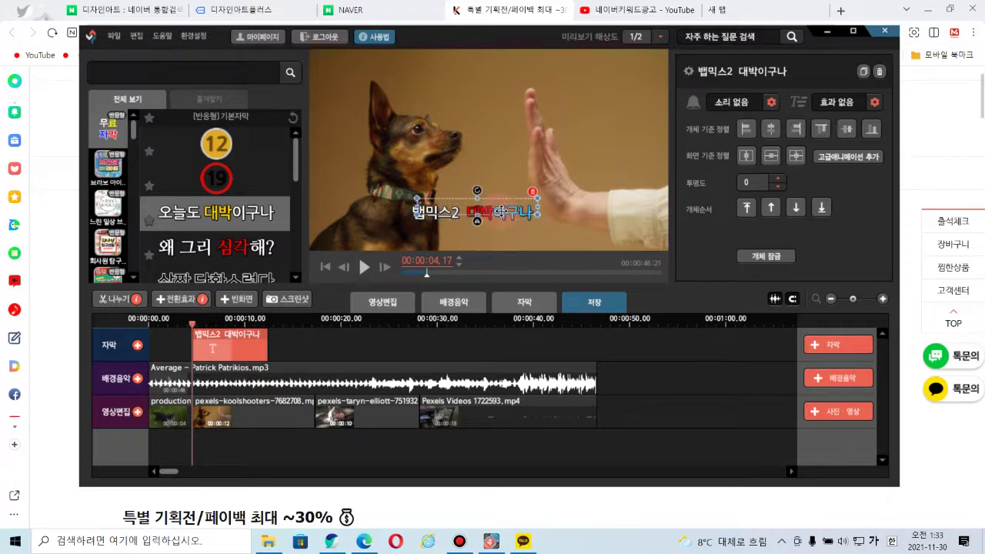
# - Give the subtitle the start sound effect 떨어져서 달라붙는 소리 and the start animation 회전
pyautogui.click(773, 103)
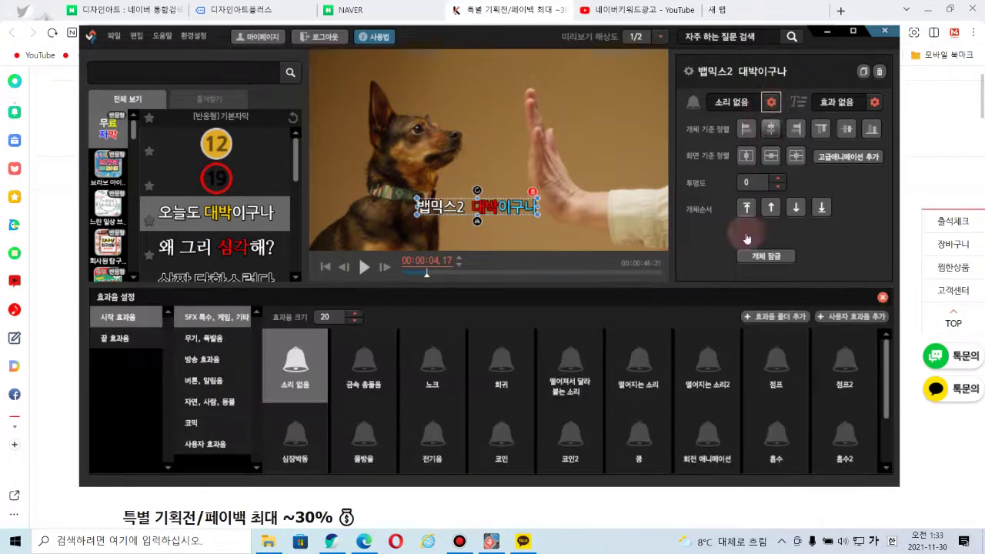
pyautogui.click(570, 367)
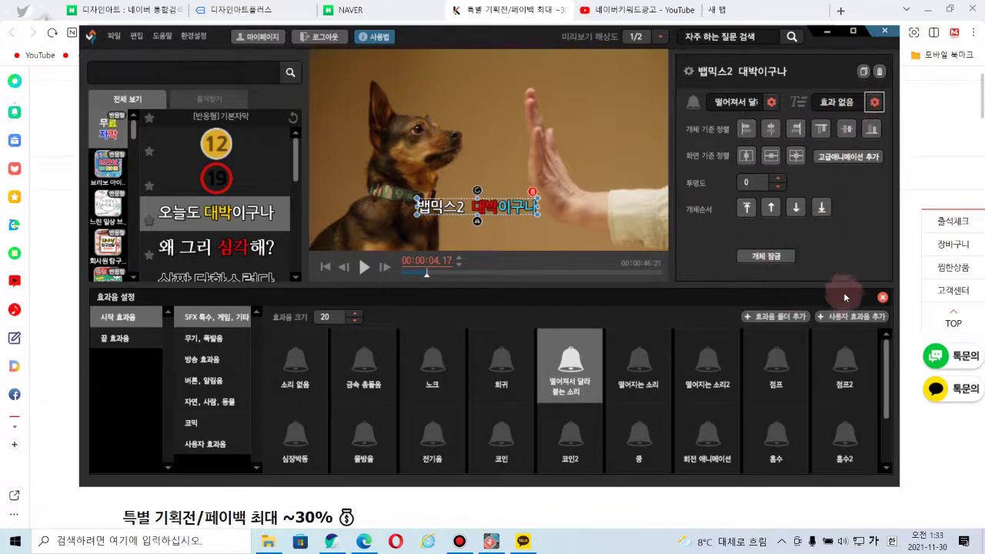
pyautogui.click(883, 299)
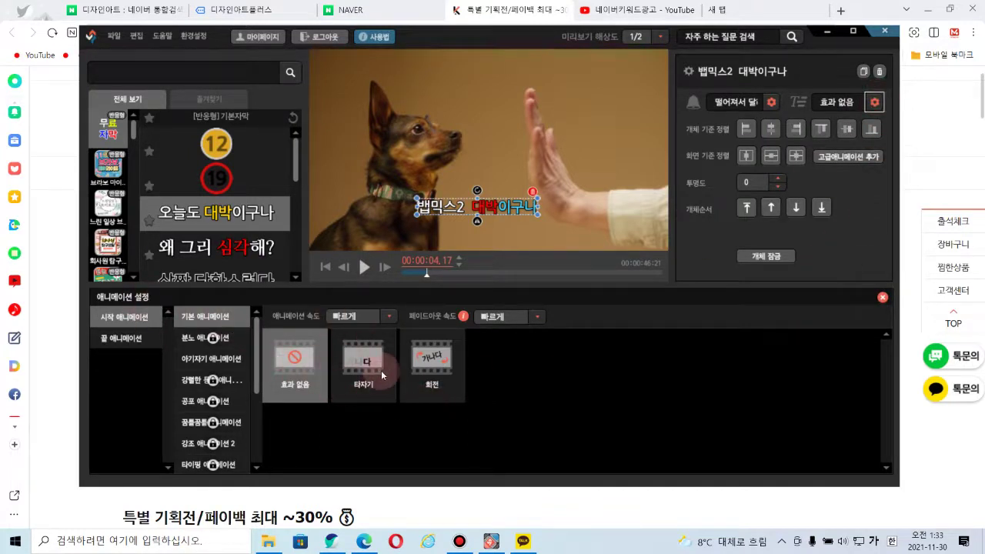
pyautogui.click(429, 360)
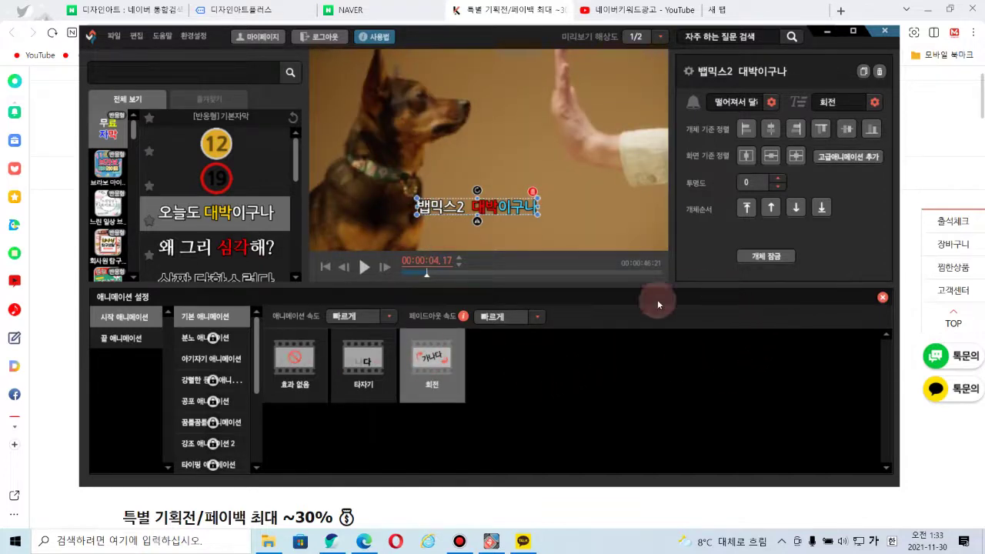
# - Preview the animated subtitle, move the playhead back near the subtitle's start and close the animation settings
pyautogui.click(367, 268)
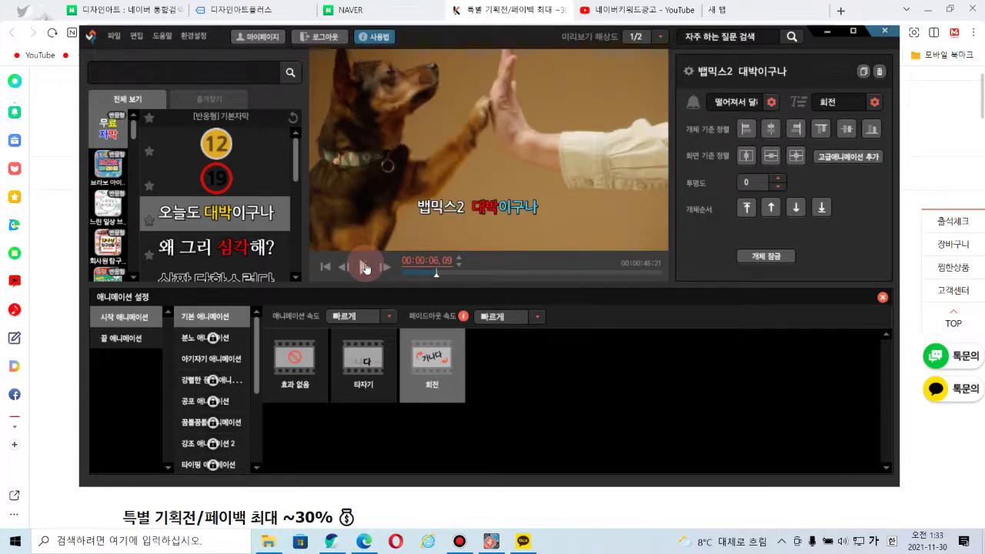
pyautogui.click(366, 267)
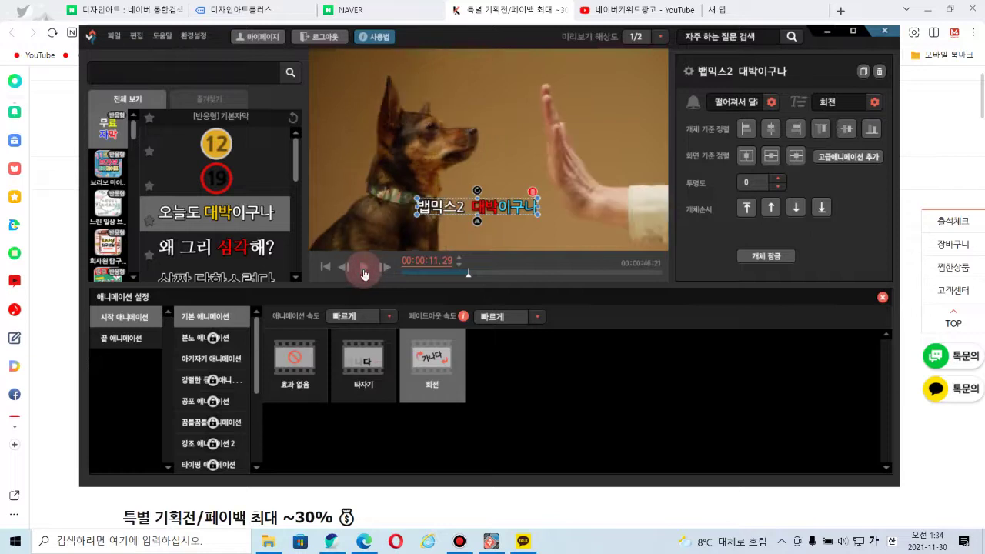
pyautogui.click(365, 274)
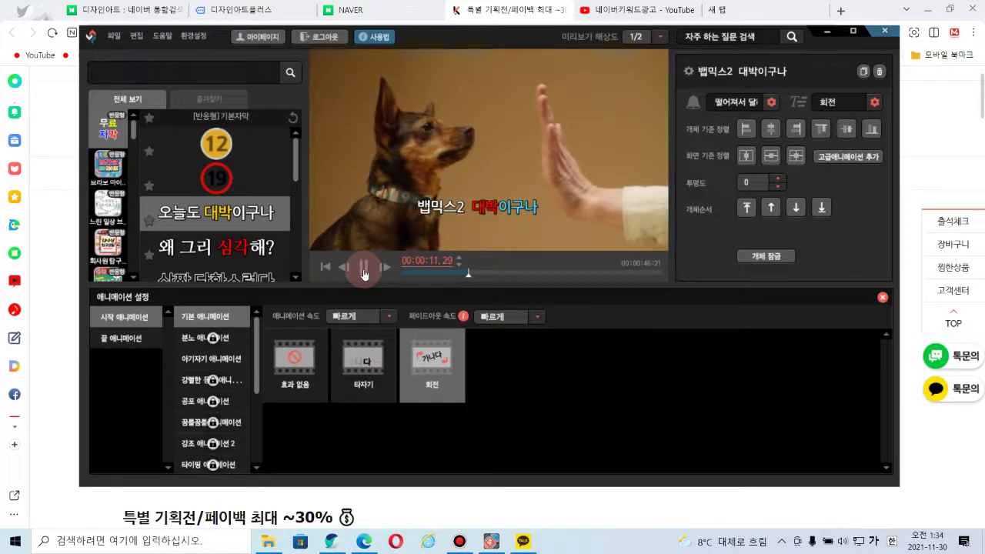
pyautogui.click(364, 274)
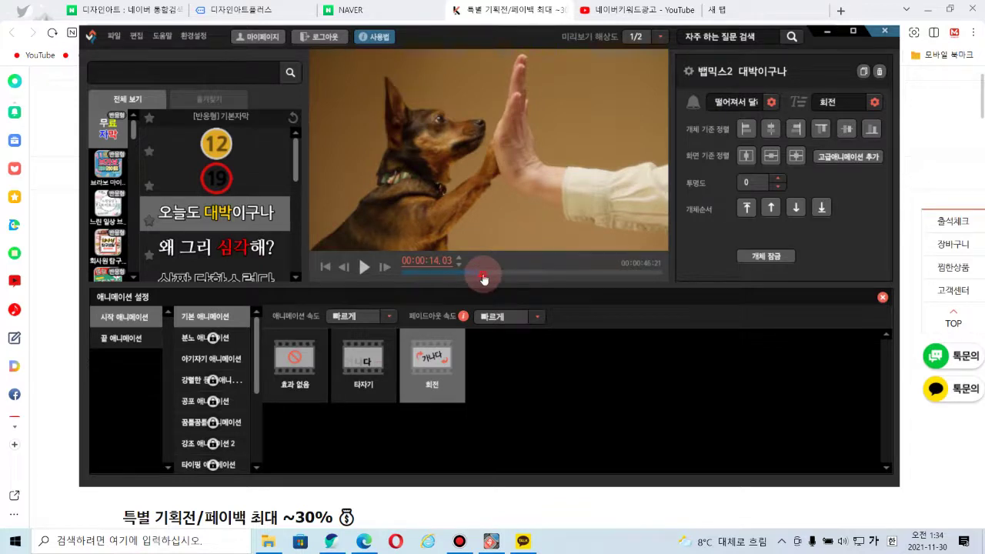
pyautogui.moveTo(483, 279); pyautogui.dragTo(429, 286)
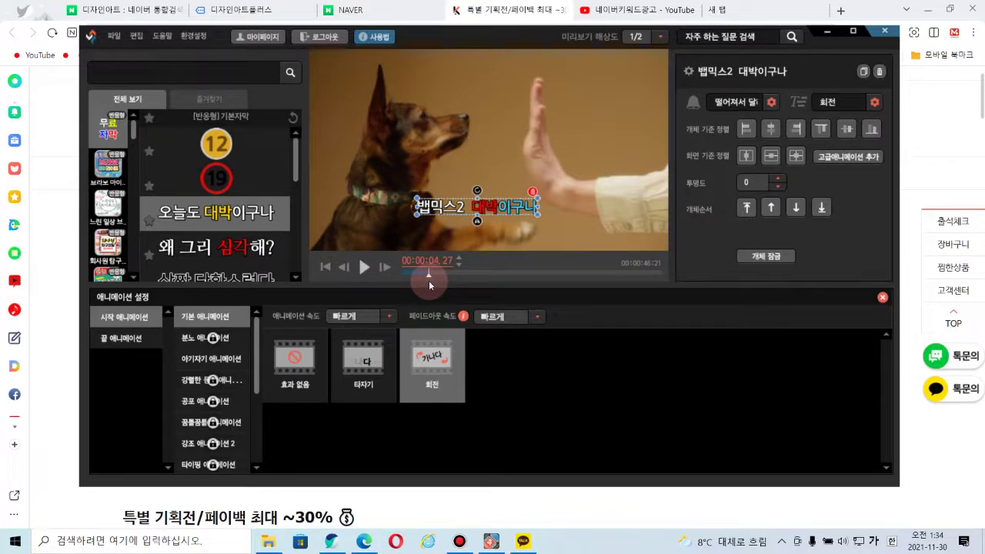
pyautogui.click(883, 299)
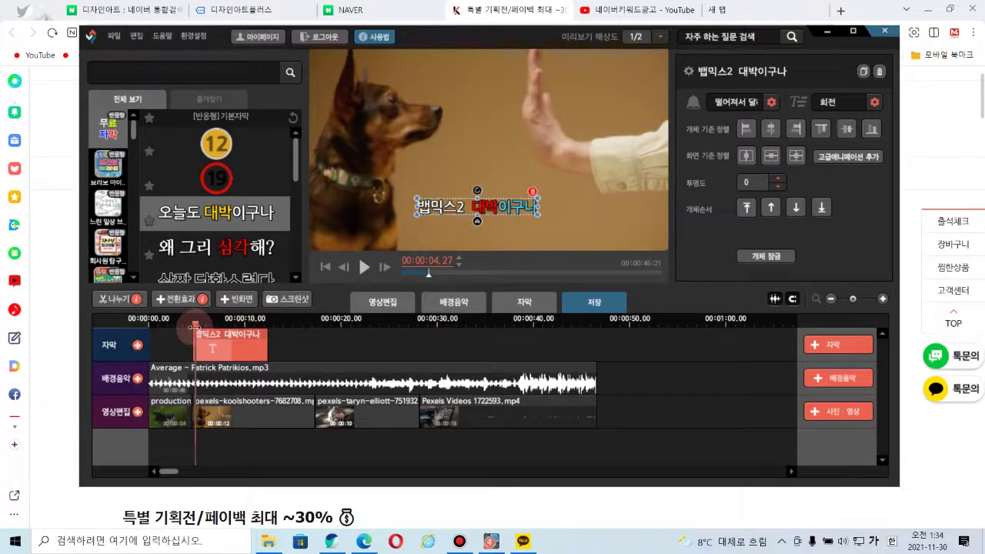
# - Play the subtitle again from its start at 00:00:04.17 and pause before it ends
pyautogui.moveTo(195, 327); pyautogui.dragTo(192, 330)
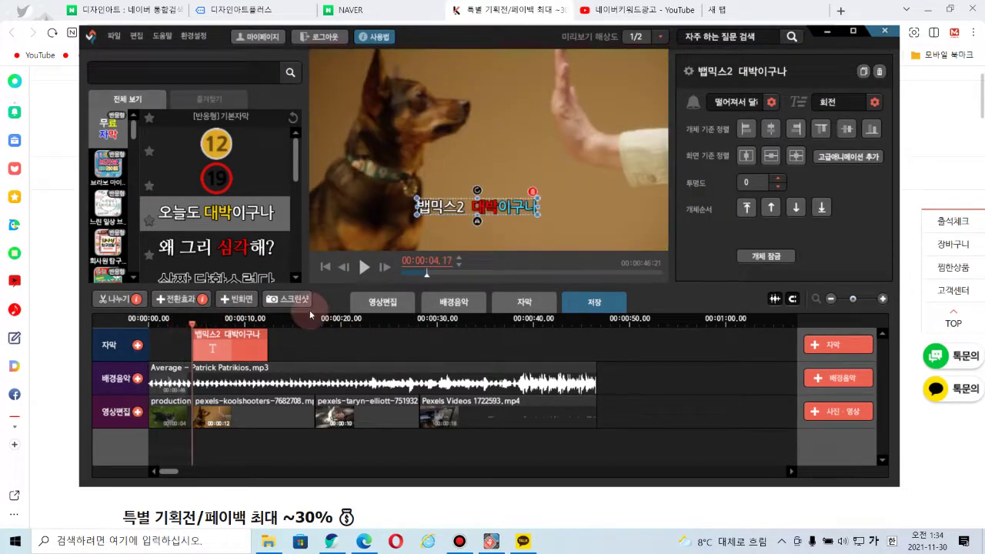
pyautogui.click(365, 269)
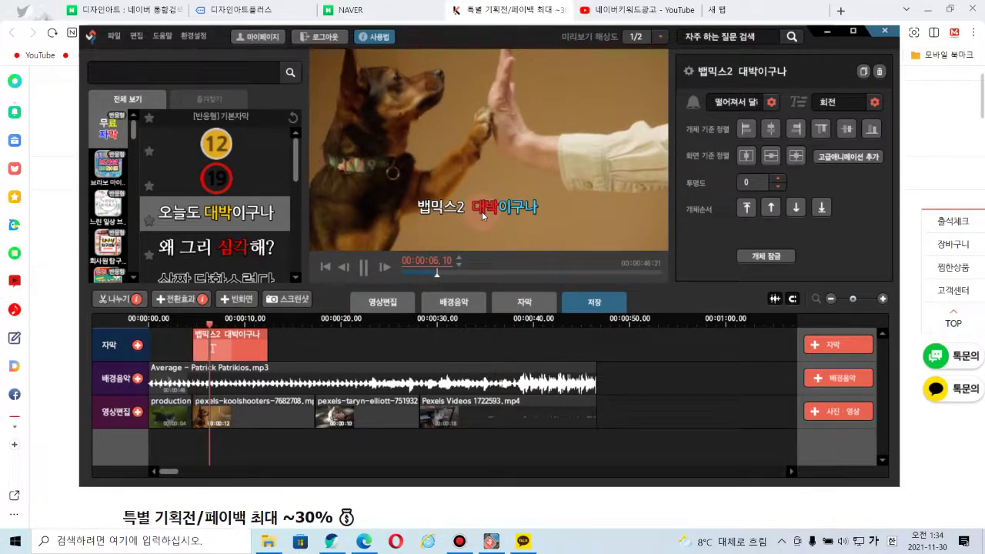
pyautogui.click(365, 267)
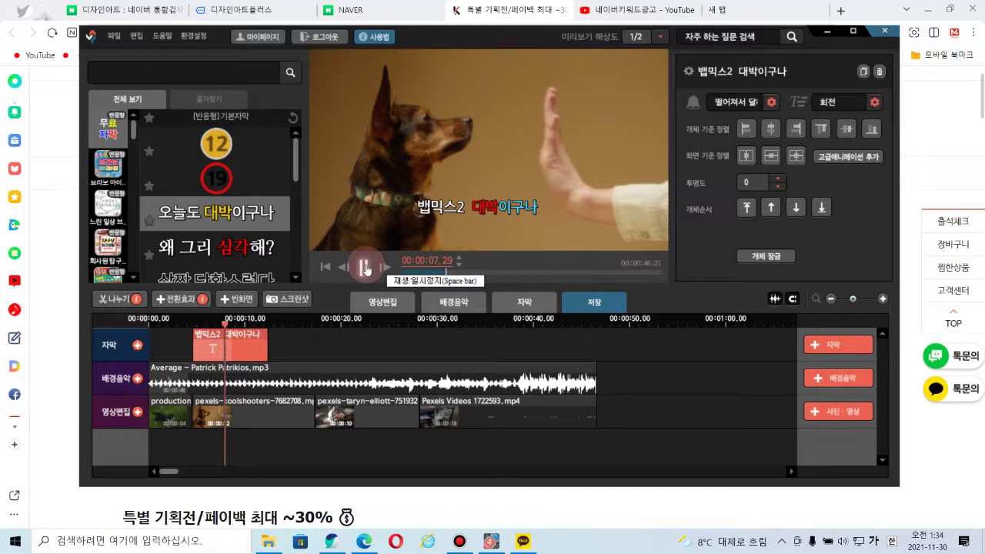
pyautogui.click(365, 267)
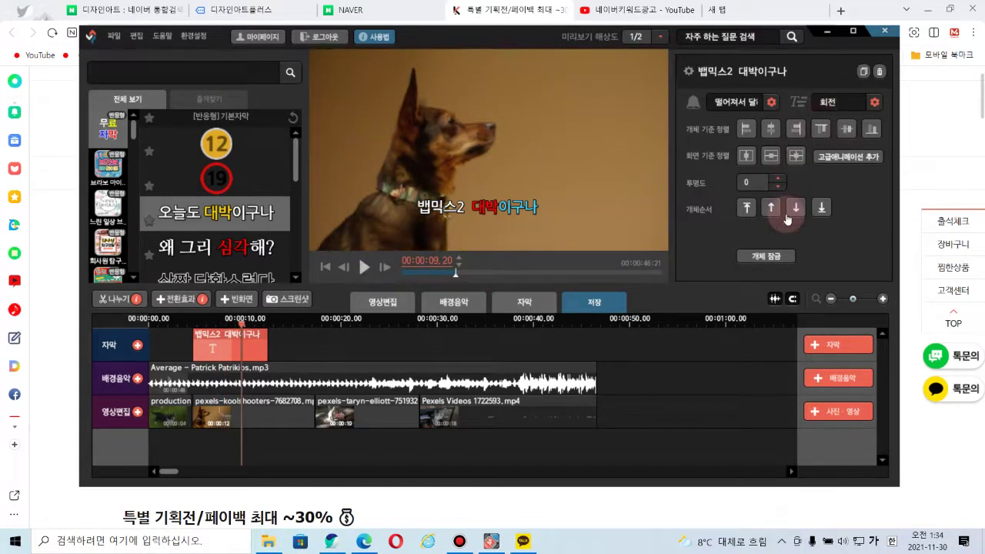
# - Browse the [반응형] 기본자막 subtitle templates and place the playhead just past the subtitle at 00:00:13.26
pyautogui.click(470, 272)
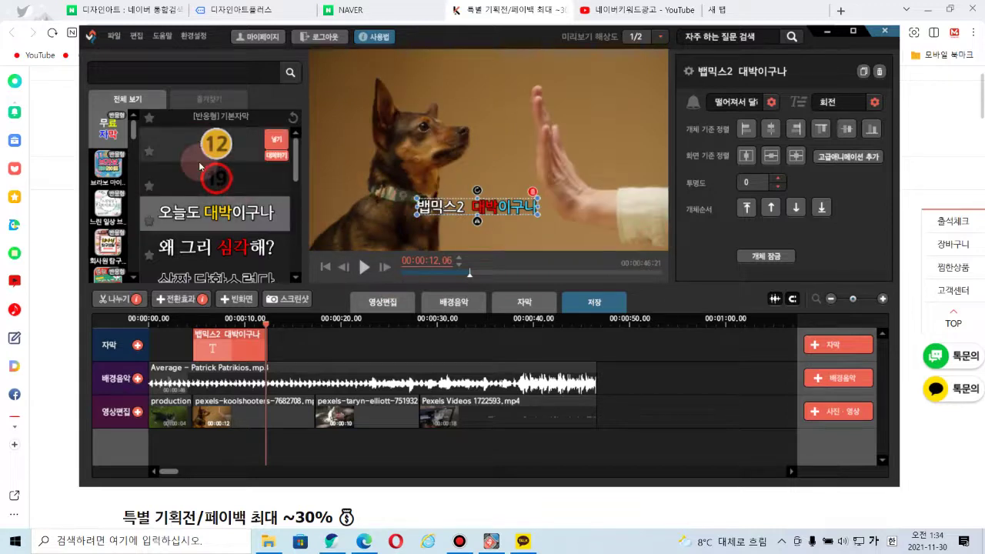
pyautogui.moveTo(233, 158)
pyautogui.scroll(-10, 233, 158)
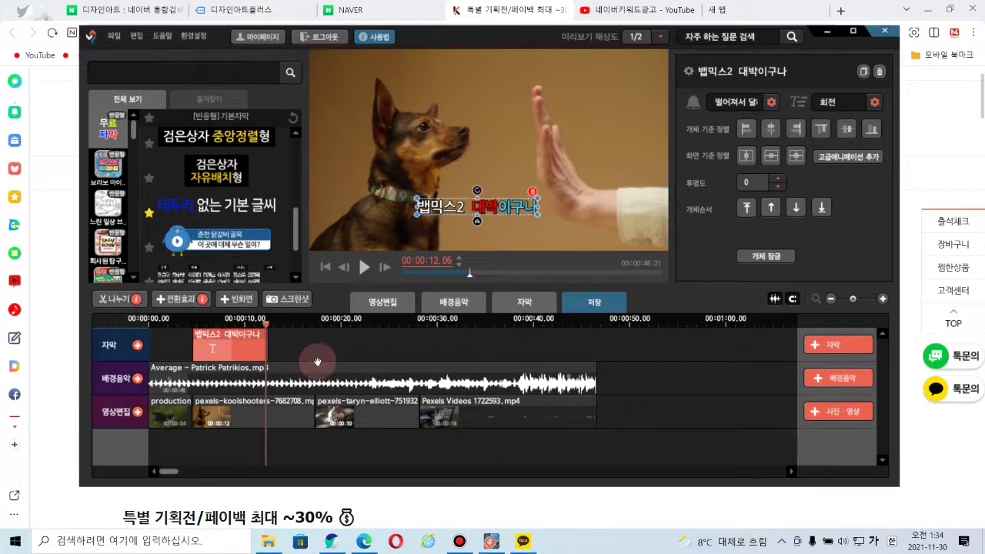
pyautogui.click(321, 434)
pyautogui.moveTo(265, 331); pyautogui.dragTo(282, 343)
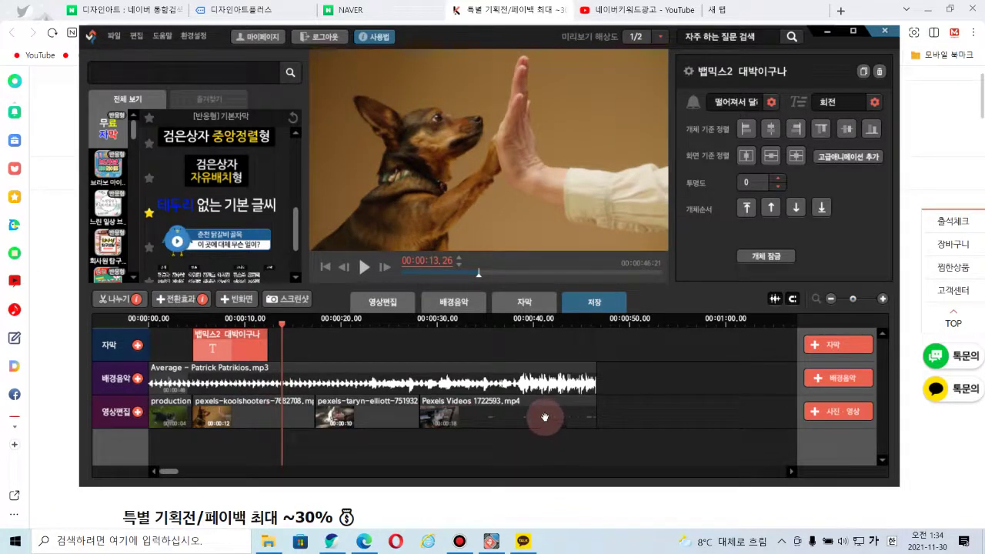
# - Move the last clip, Pexels Videos 1722593.mp4, later to leave a gap after the third clip, and trim its end to 00:00:49.11
pyautogui.moveTo(549, 416); pyautogui.dragTo(623, 412)
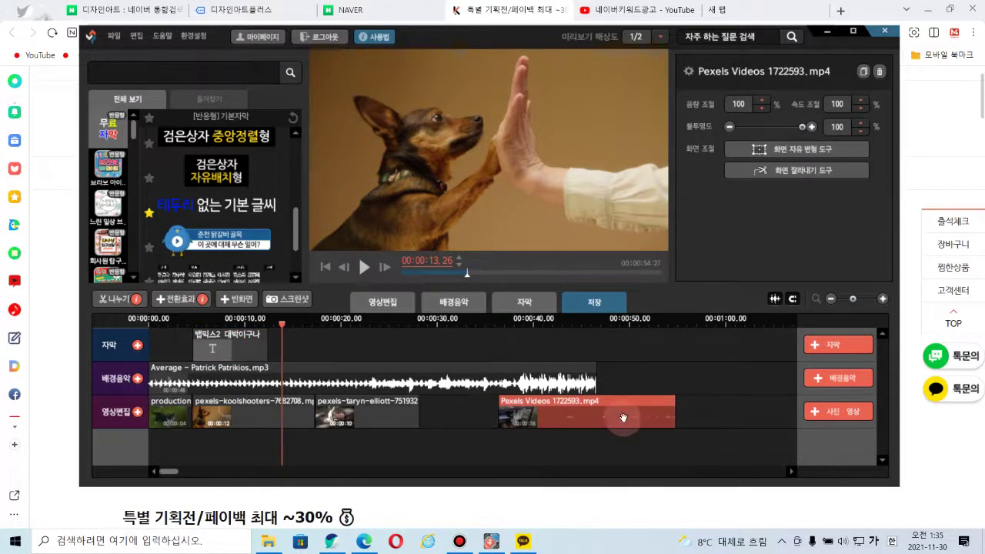
pyautogui.moveTo(557, 415)
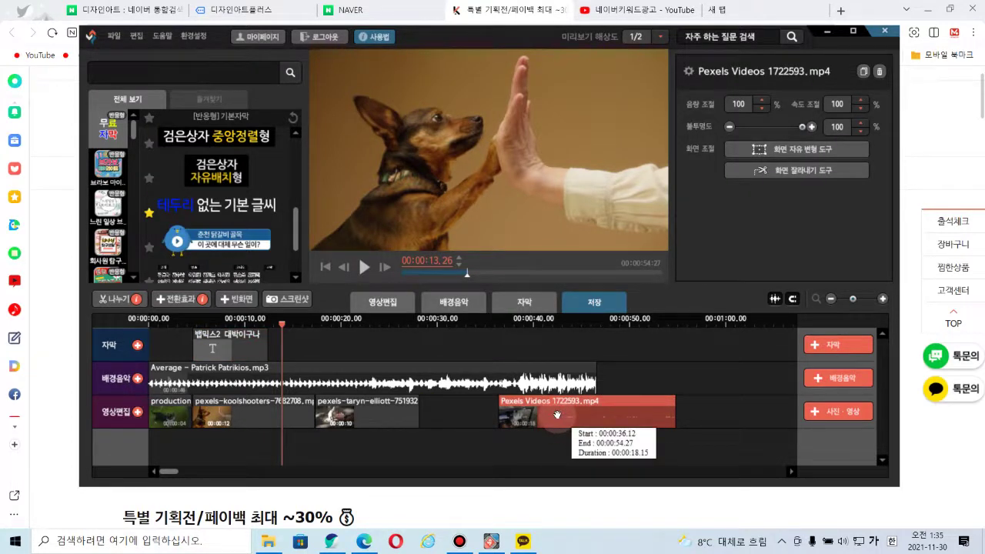
pyautogui.moveTo(676, 414); pyautogui.dragTo(656, 419)
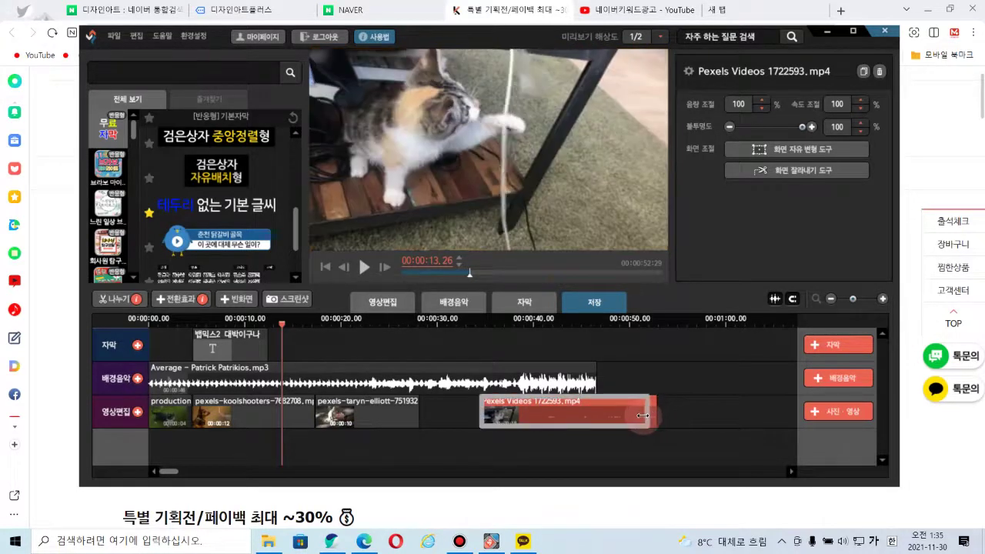
pyautogui.moveTo(622, 416)
pyautogui.moveTo(622, 416)
pyautogui.mouseDown()
pyautogui.moveTo(616, 387)
pyautogui.moveTo(626, 405)
pyautogui.mouseUp()
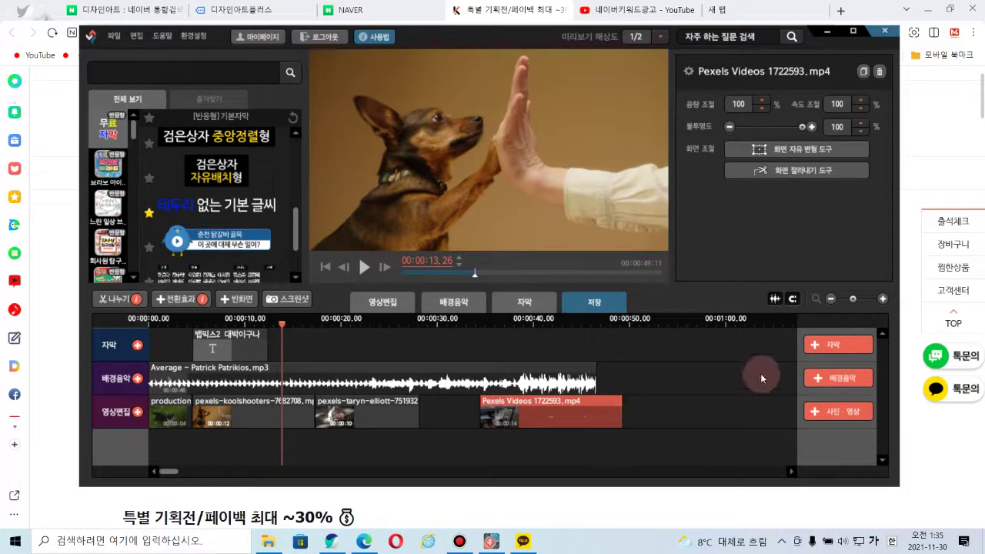
# - Trim the start of Pexels Videos 1722593.mp4 and move the clip earlier to begin at about 32 seconds
pyautogui.click(486, 407)
pyautogui.moveTo(480, 409); pyautogui.dragTo(507, 407)
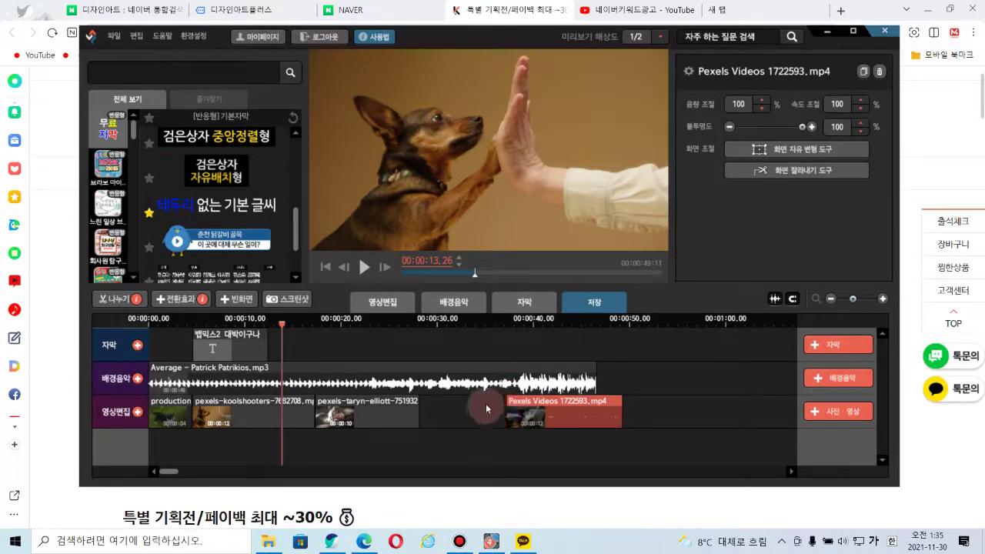
pyautogui.click(565, 414)
pyautogui.moveTo(564, 414); pyautogui.dragTo(515, 416)
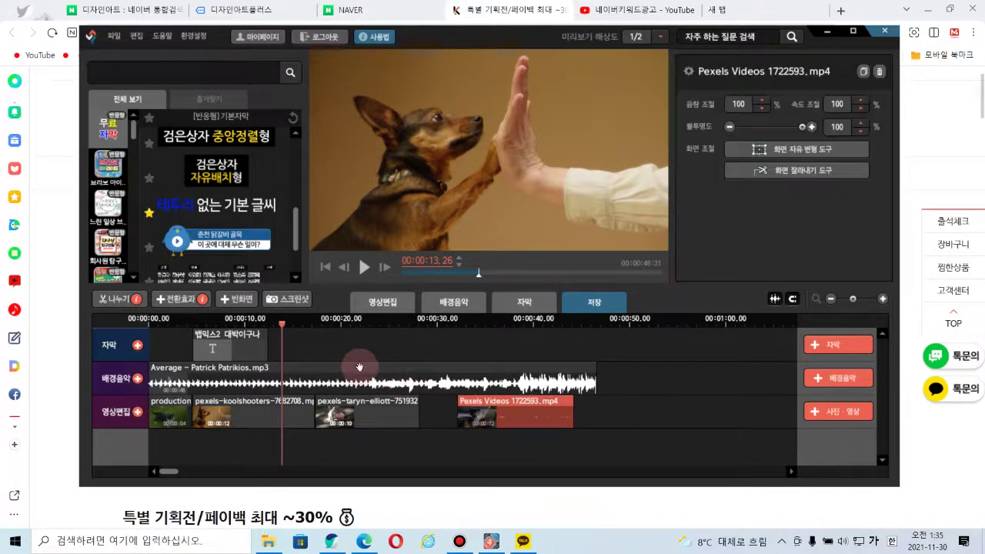
# - Split the third clip, the pexels-taryn-elliott squirrel video, at 00:00:20.04 and again at 00:00:24.06
pyautogui.moveTo(283, 326); pyautogui.dragTo(344, 337)
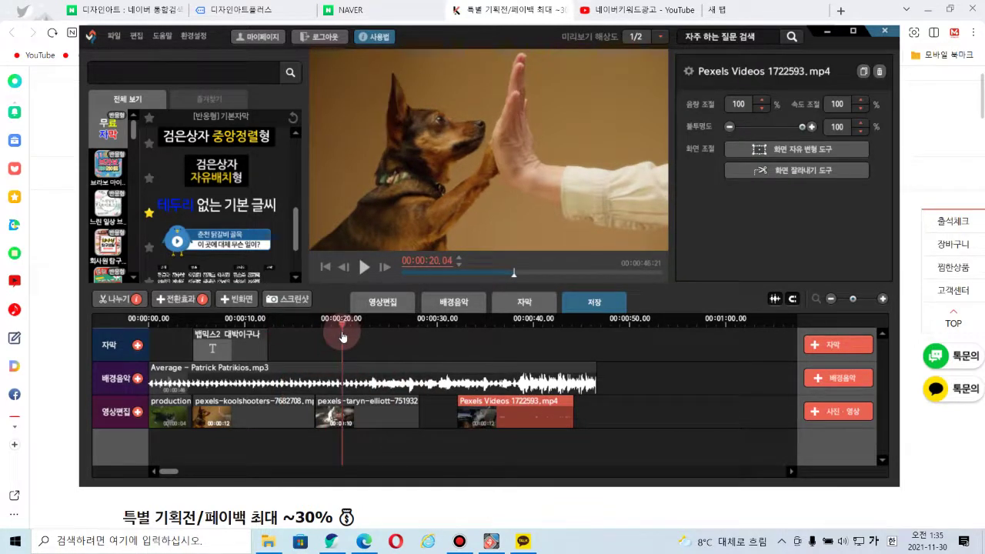
pyautogui.click(117, 300)
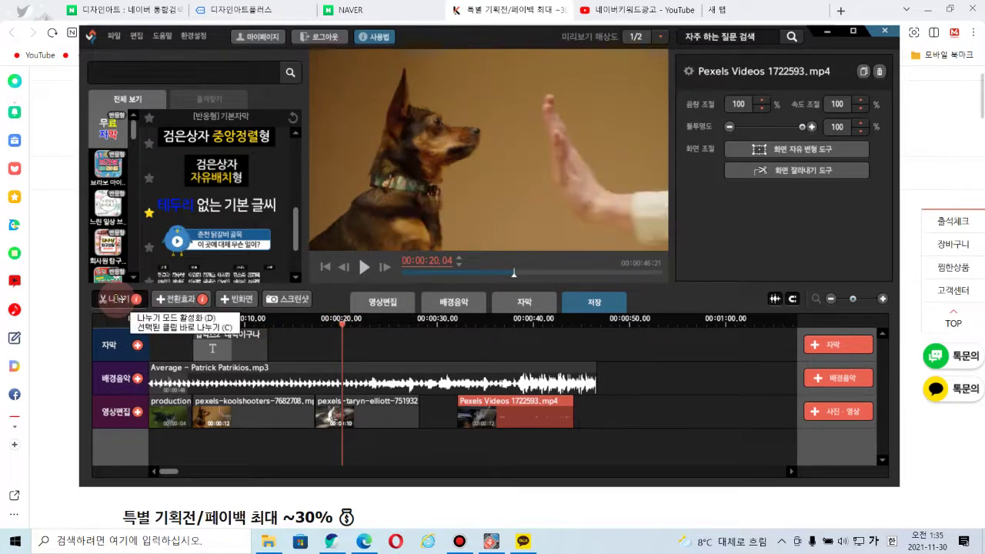
pyautogui.click(344, 414)
pyautogui.moveTo(349, 414)
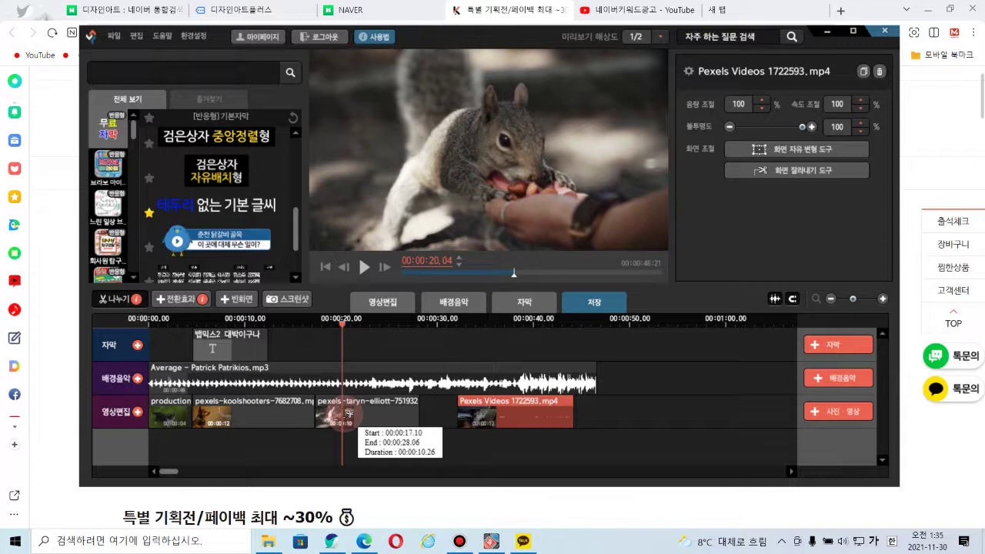
pyautogui.click(349, 413)
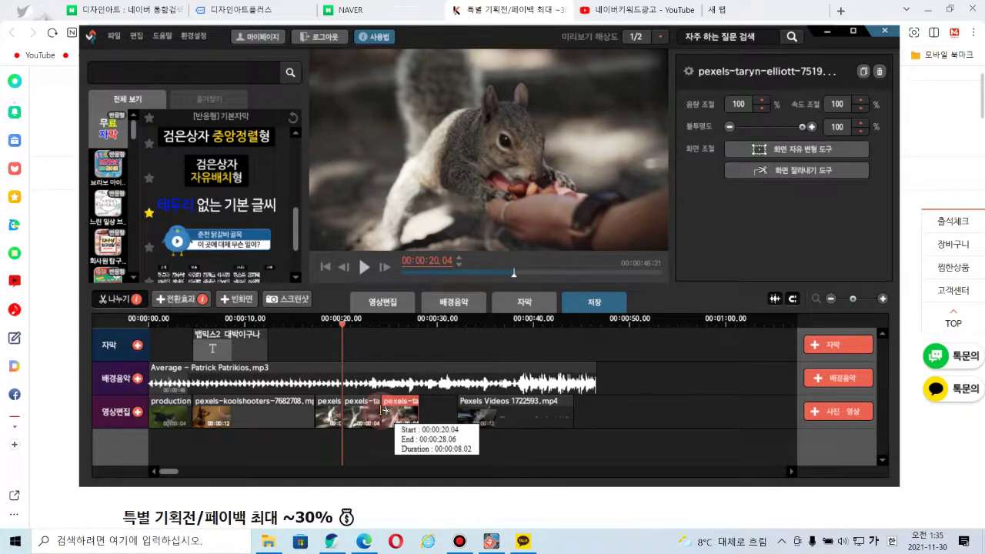
pyautogui.click(382, 409)
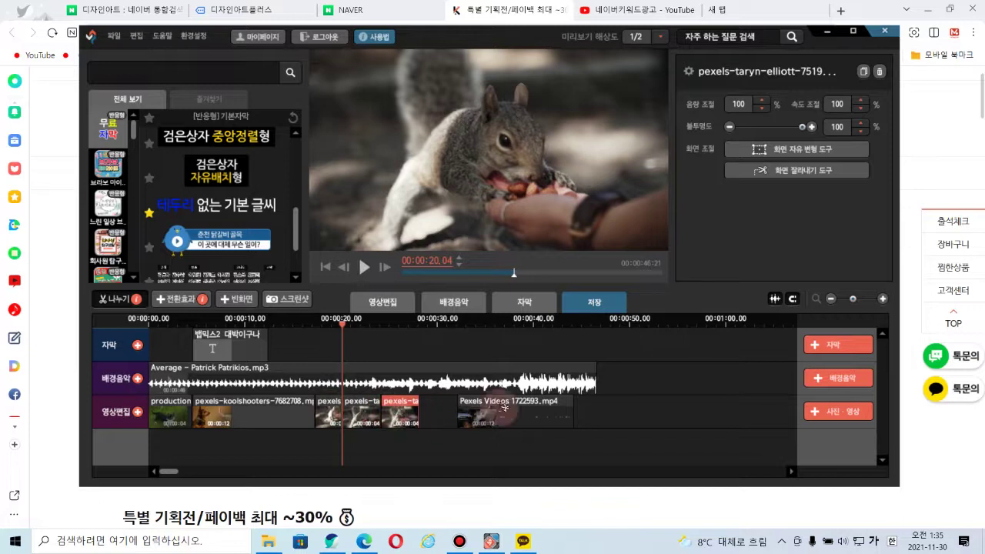
# - Delete the squirrel clip's middle piece from 00:00:20.04 to 00:00:24.06 and close the empty gaps on the video track
pyautogui.click(362, 416)
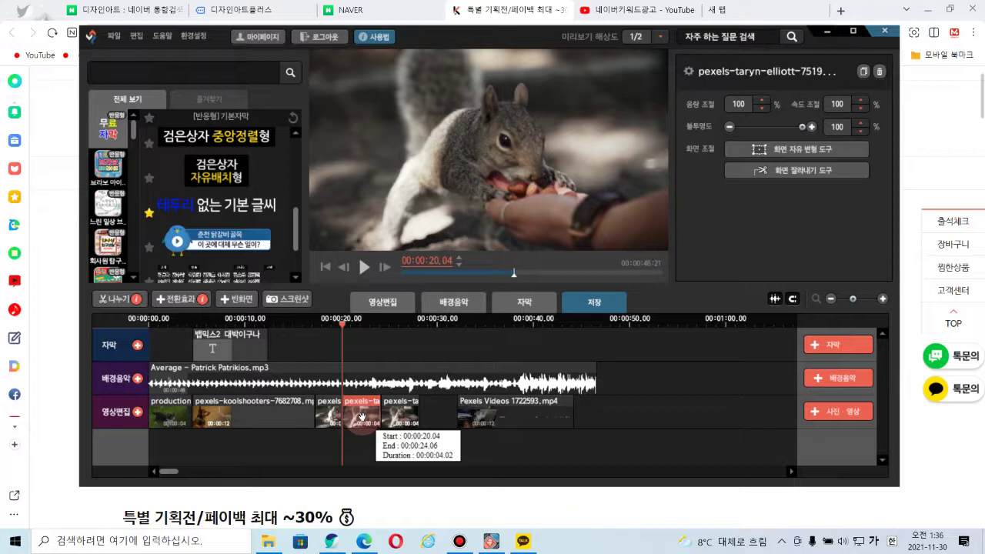
pyautogui.press('Delete')
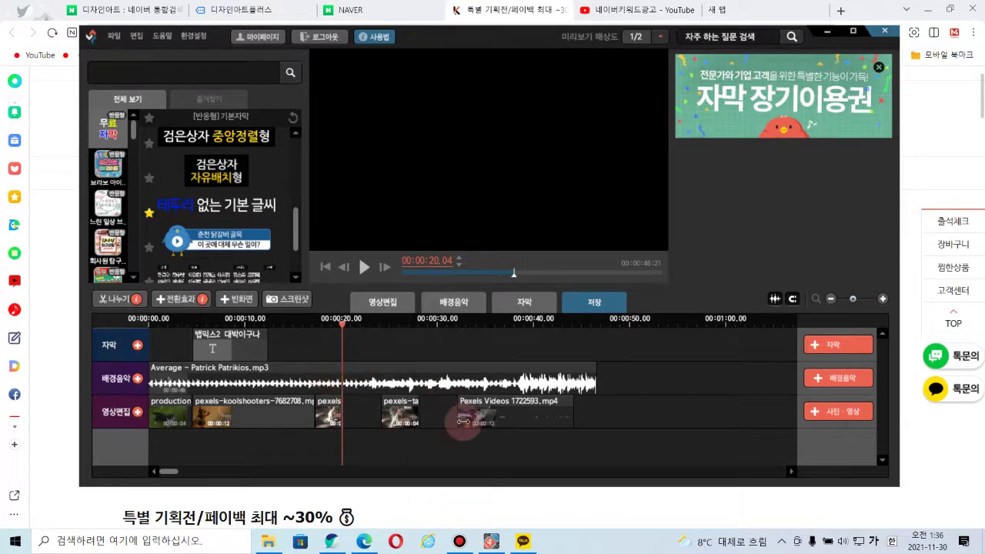
pyautogui.click(364, 416)
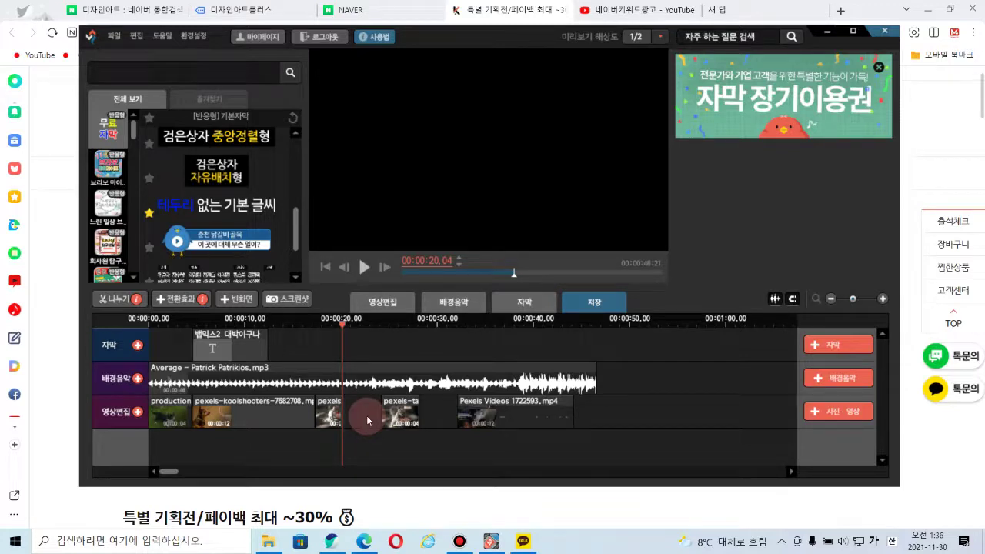
pyautogui.press('Delete')
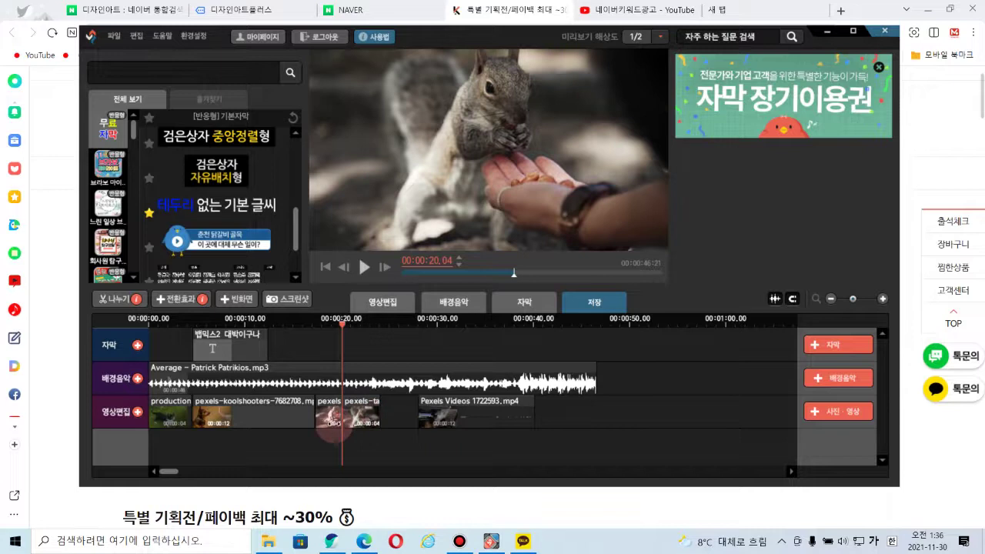
pyautogui.click(398, 420)
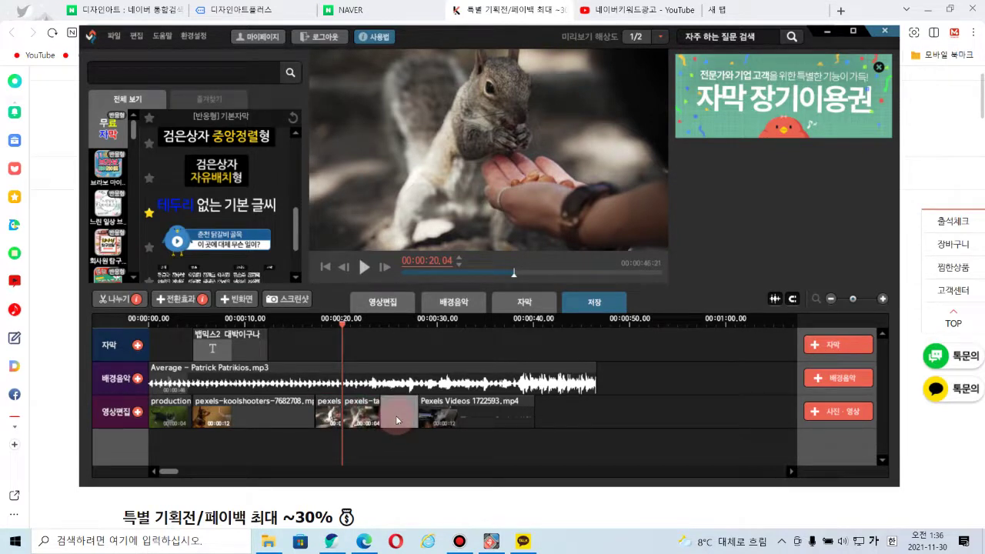
pyautogui.press('Delete')
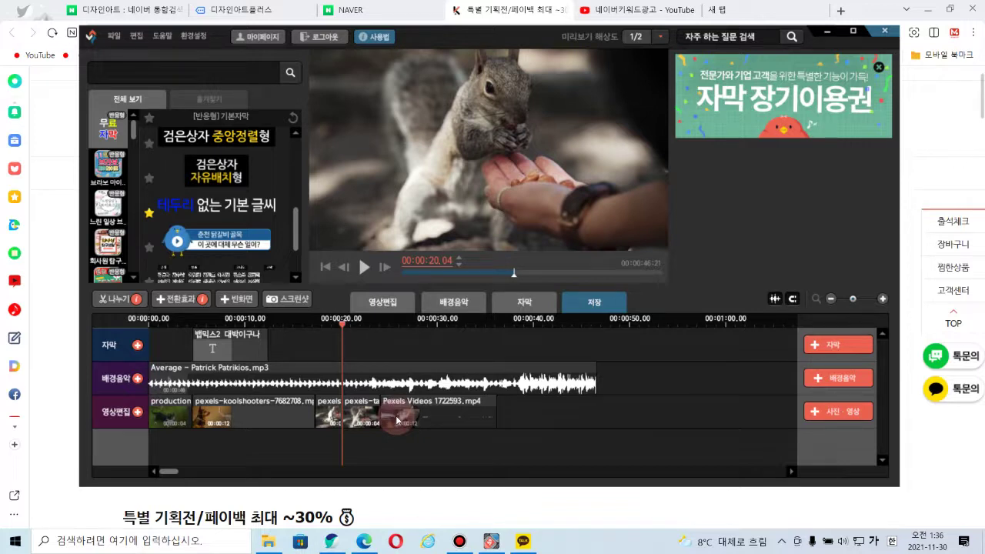
# - Move the last two clips later to open gaps between them, and bring them back flush with the preceding clips
pyautogui.moveTo(402, 410); pyautogui.dragTo(476, 408)
pyautogui.moveTo(363, 408)
pyautogui.mouseDown()
pyautogui.moveTo(392, 407)
pyautogui.moveTo(364, 408)
pyautogui.mouseUp()
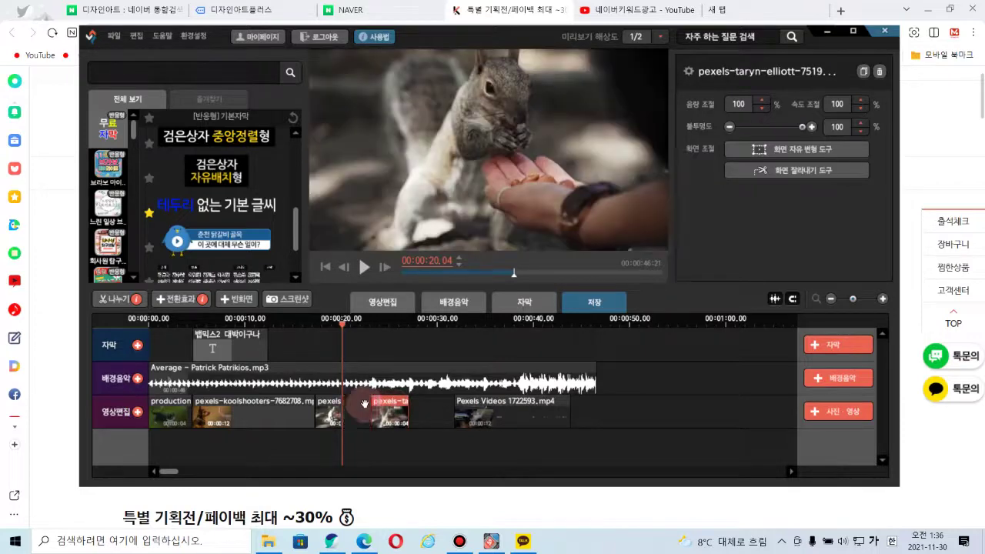
pyautogui.click(484, 407)
pyautogui.moveTo(485, 406); pyautogui.dragTo(408, 409)
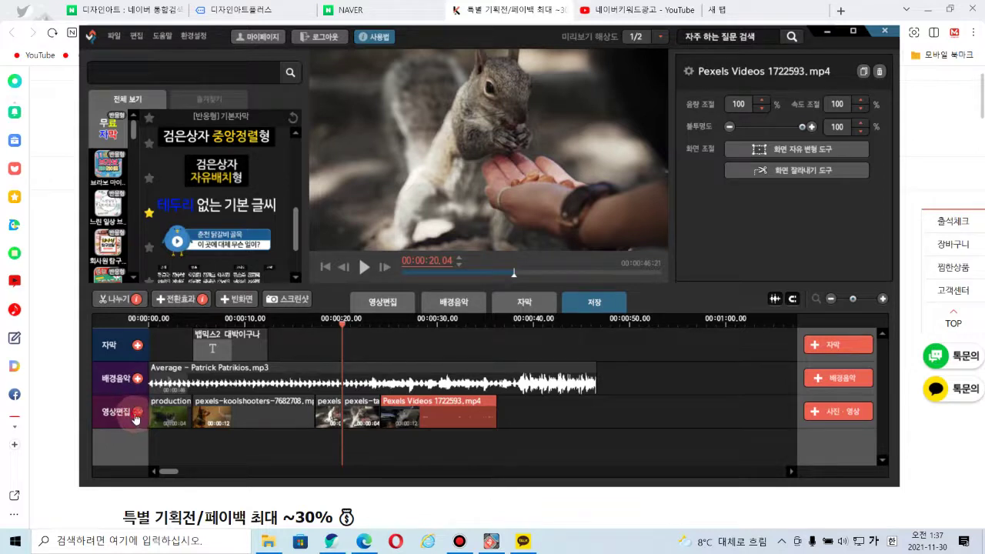
# - Place hands-1167617_1920.jpg from the 마케팅닥터 유튜브 채널 관련 folder on a new second video track, starting at about 10 seconds
pyautogui.click(137, 416)
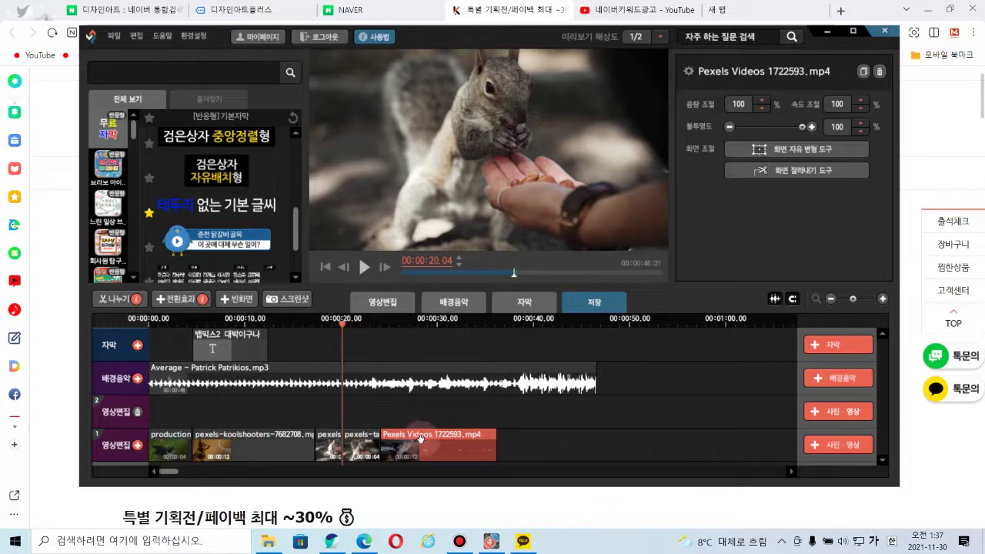
pyautogui.click(852, 418)
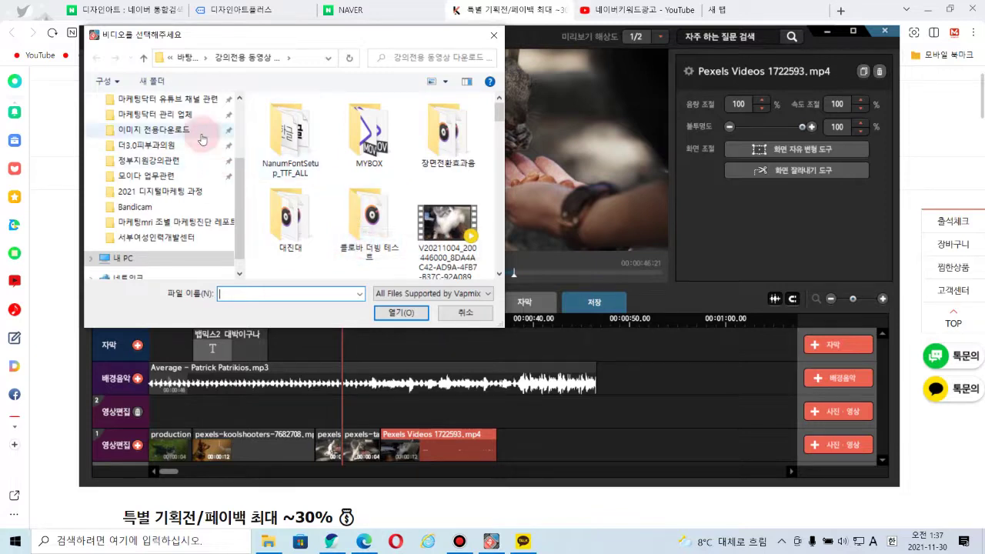
pyautogui.click(205, 100)
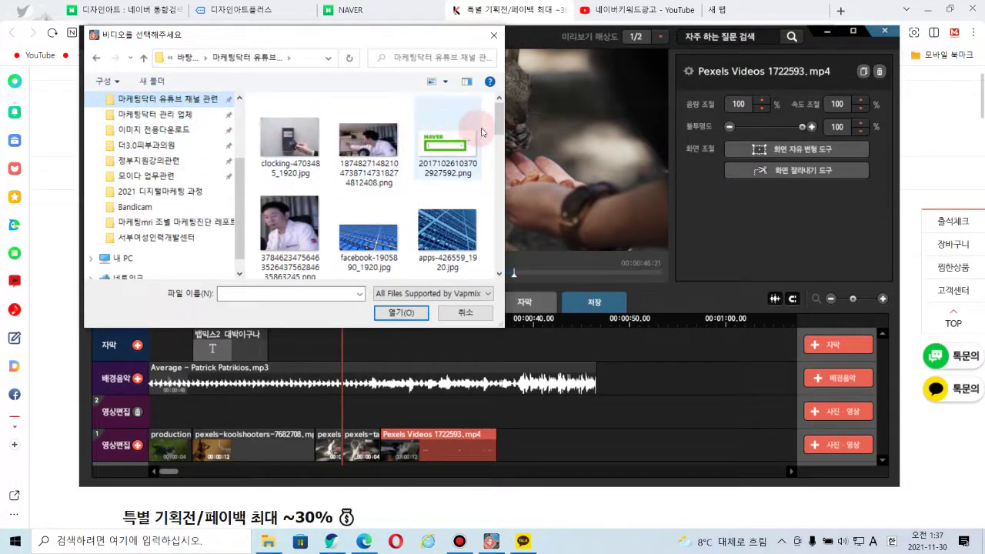
pyautogui.moveTo(511, 124); pyautogui.dragTo(507, 170)
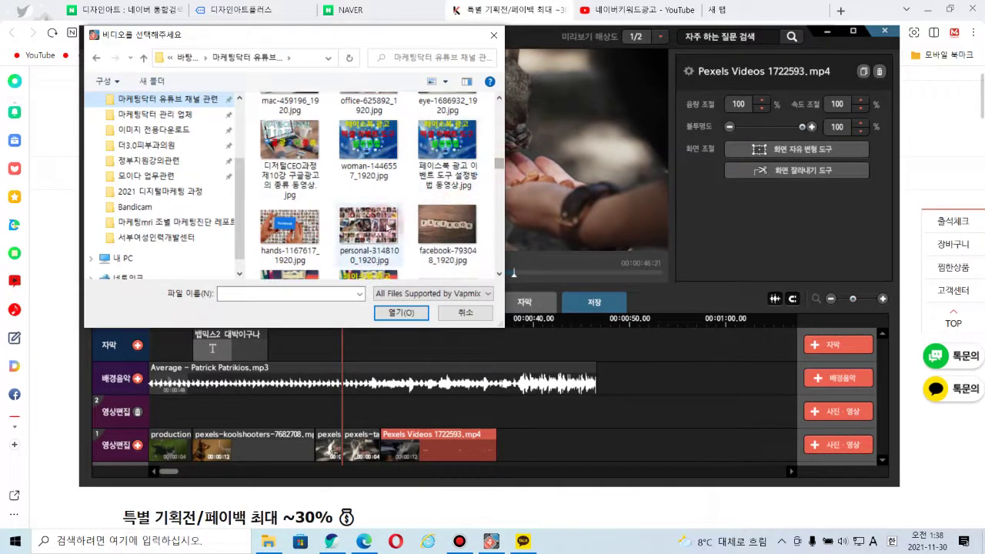
pyautogui.click(307, 234)
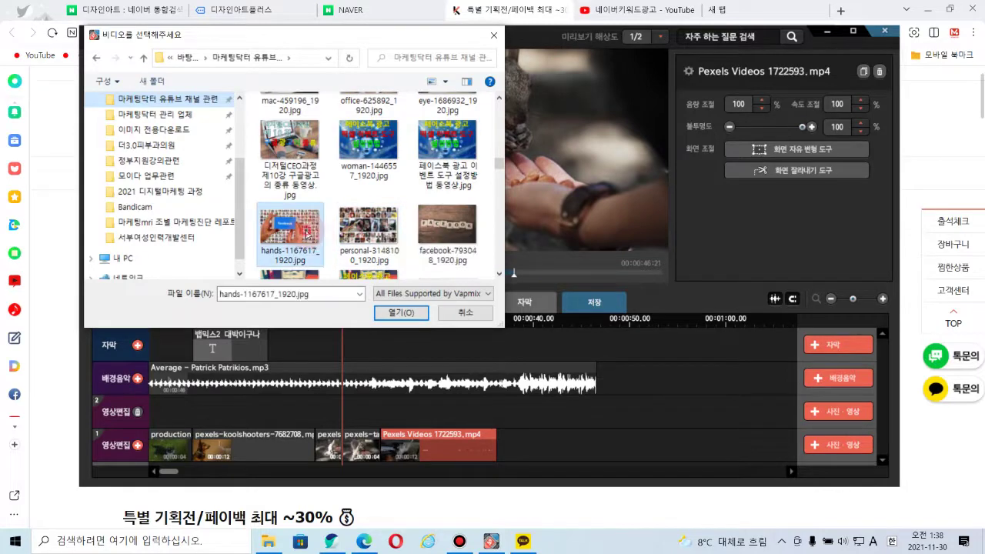
pyautogui.click(397, 314)
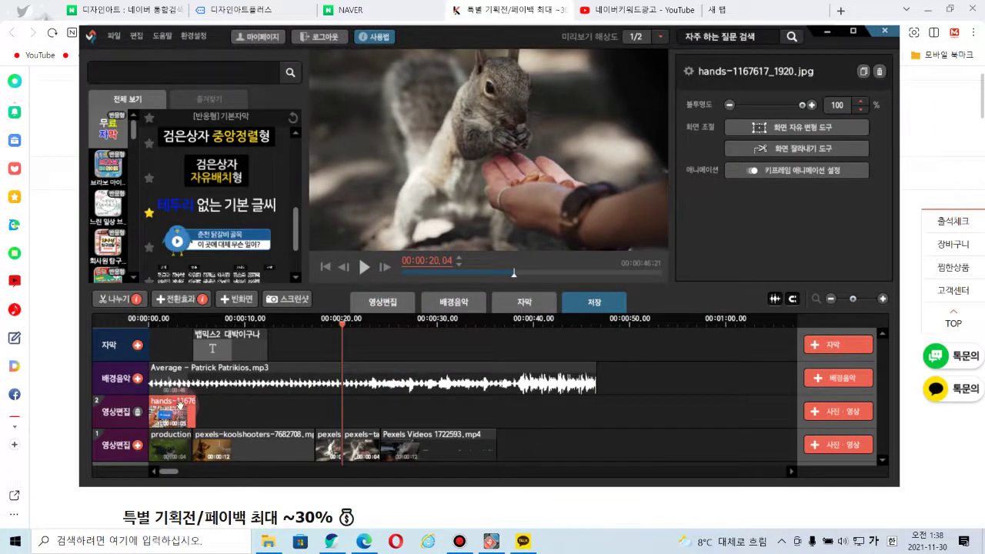
pyautogui.moveTo(180, 404); pyautogui.dragTo(281, 405)
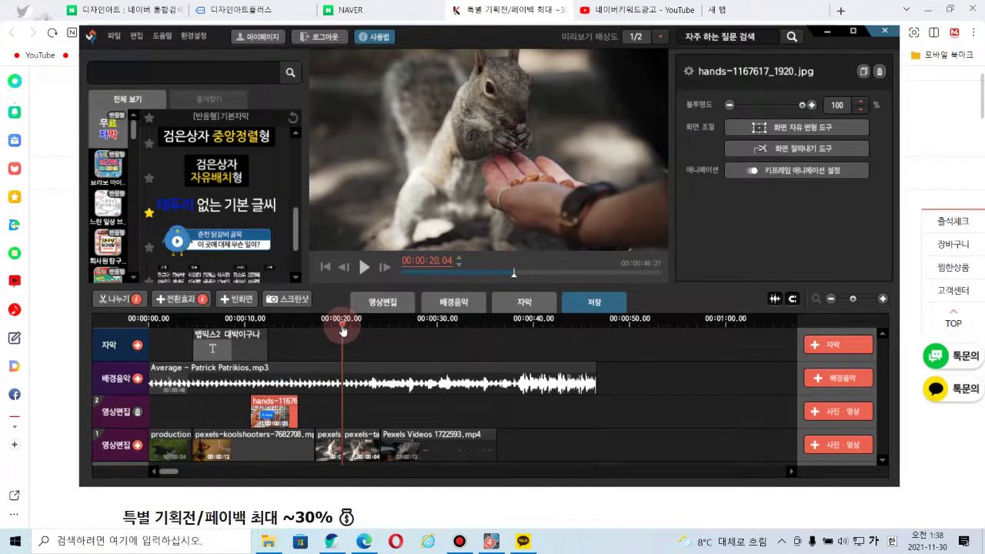
# - Play the section around the overlaid hands image twice from just before its start, pausing on the image at 00:00:13.13
pyautogui.moveTo(342, 331); pyautogui.dragTo(236, 332)
pyautogui.click(365, 267)
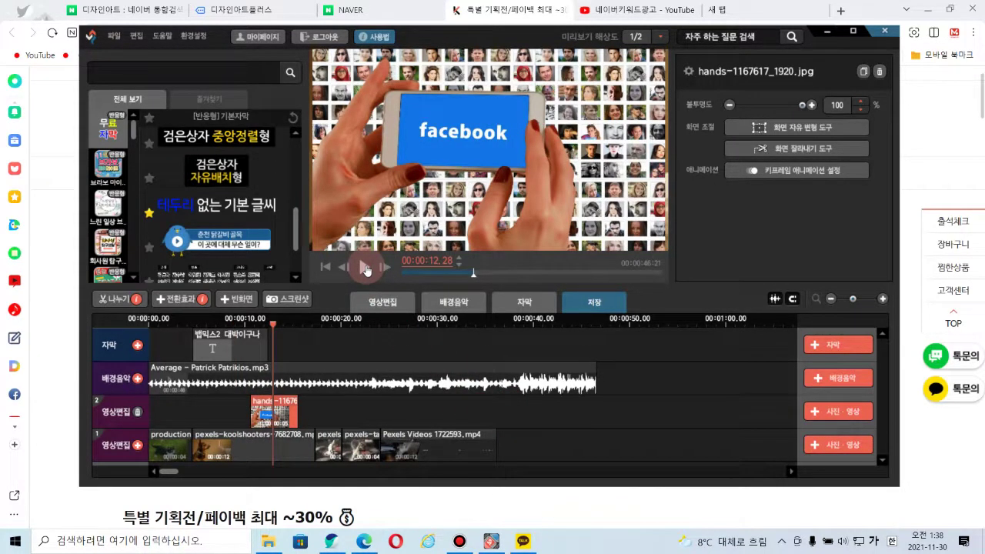
pyautogui.click(322, 335)
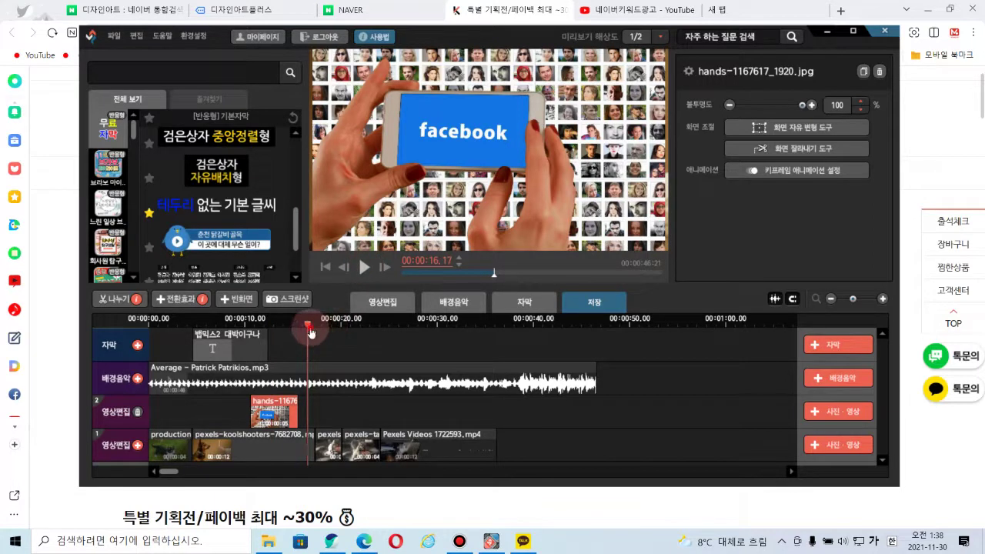
pyautogui.moveTo(311, 333); pyautogui.dragTo(243, 328)
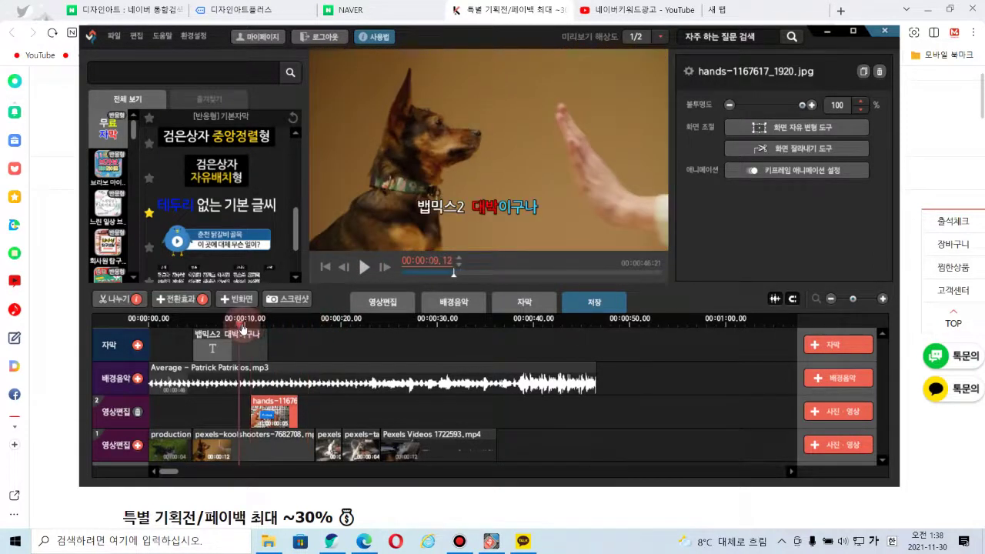
pyautogui.click(362, 269)
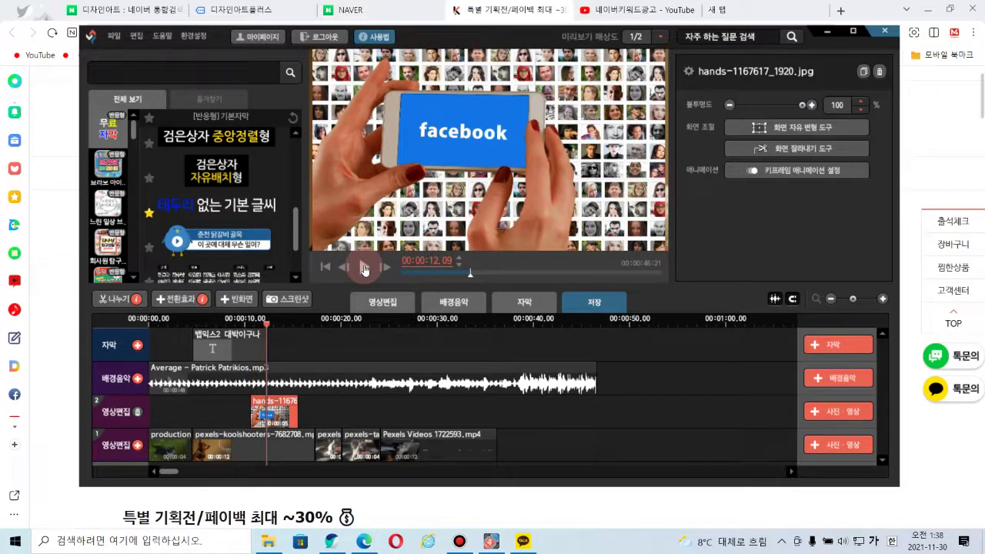
pyautogui.click(365, 269)
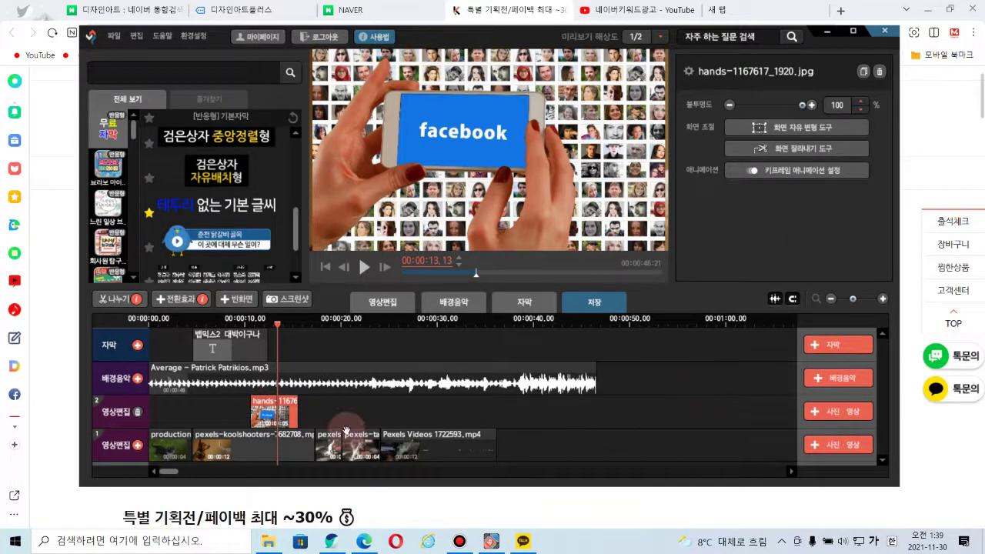
# - Free-transform the overlaid hands image to about 28% width and 40% height, placed beside the dog at about X 658, Y 48
pyautogui.click(801, 129)
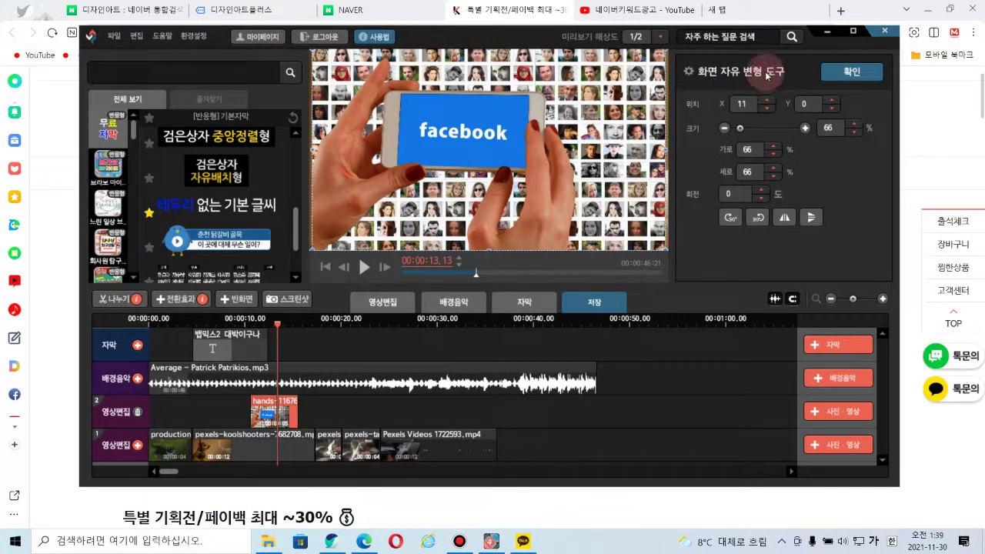
pyautogui.click(850, 75)
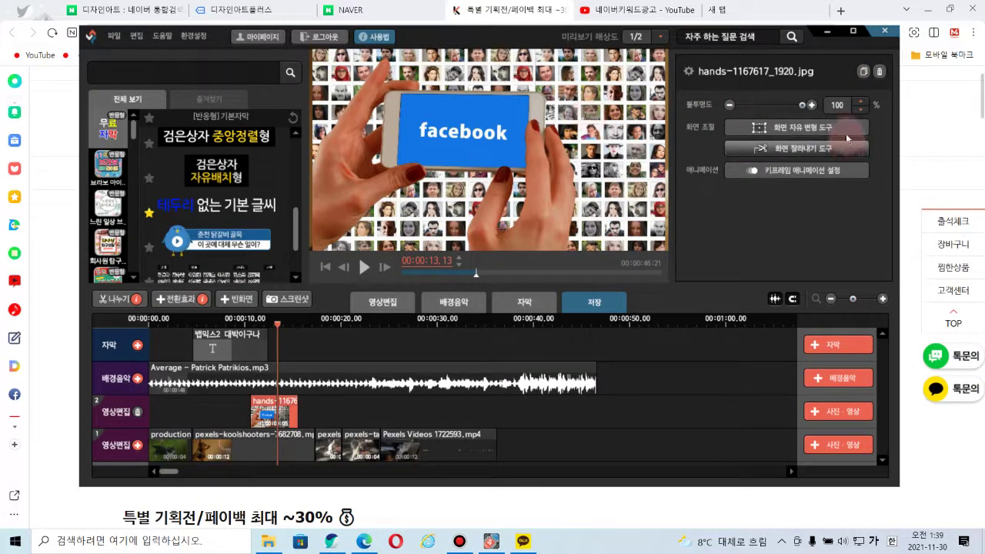
pyautogui.click(797, 127)
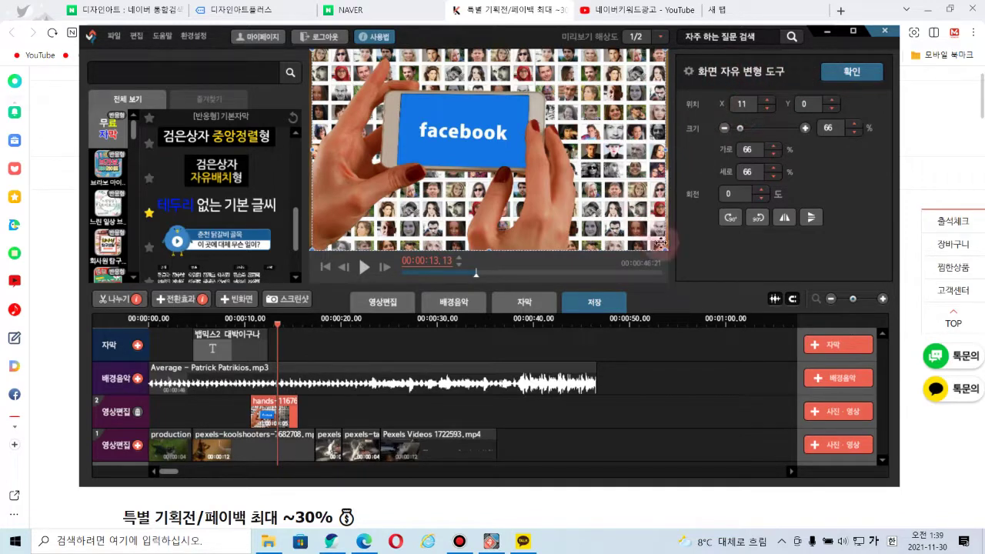
pyautogui.moveTo(667, 252); pyautogui.dragTo(585, 172)
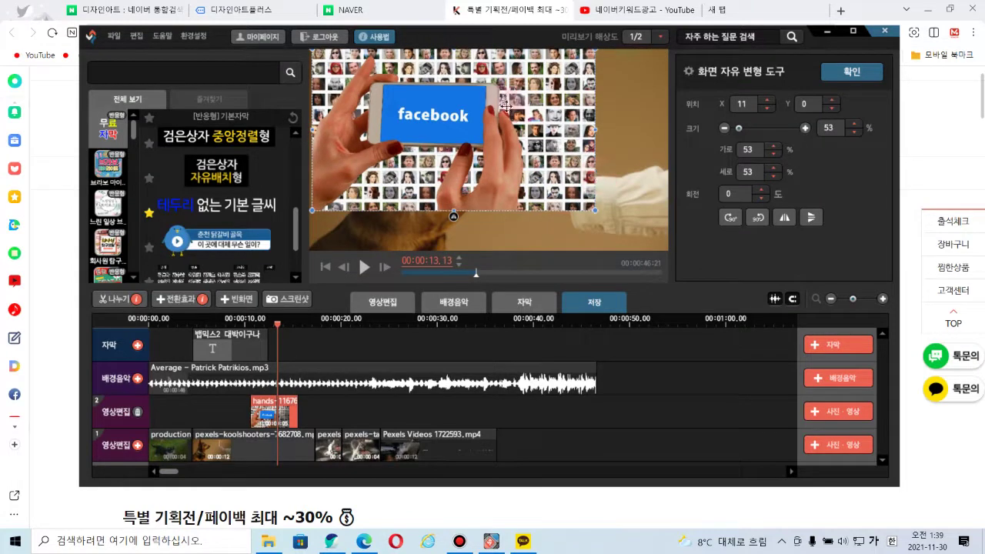
pyautogui.moveTo(514, 93); pyautogui.dragTo(568, 122)
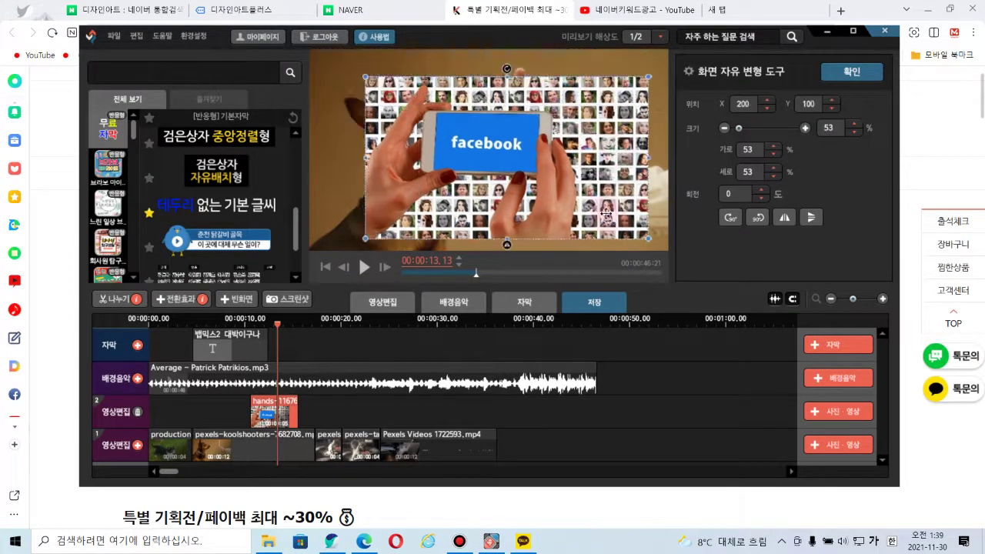
pyautogui.moveTo(649, 239); pyautogui.dragTo(547, 178)
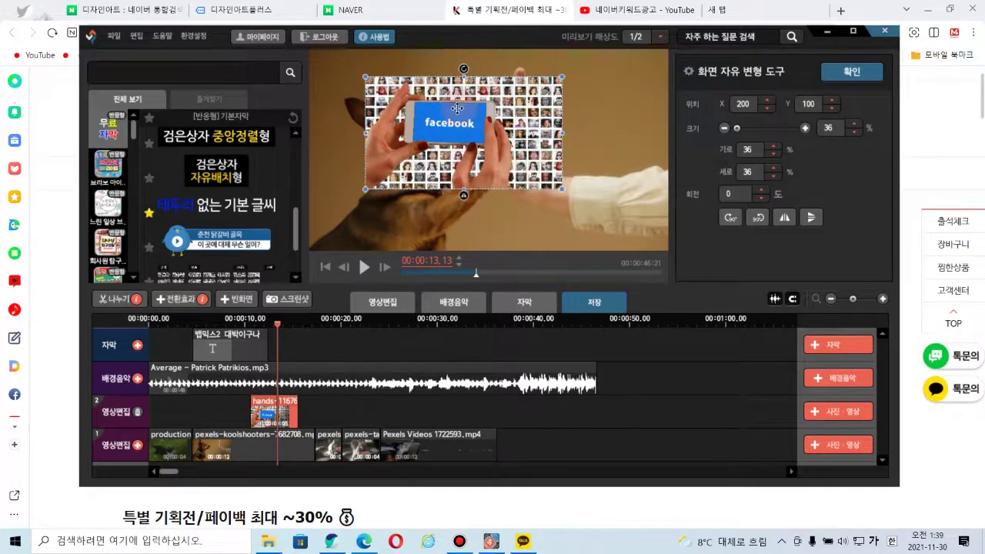
pyautogui.moveTo(559, 186); pyautogui.dragTo(528, 170)
pyautogui.moveTo(447, 171); pyautogui.dragTo(448, 210)
pyautogui.moveTo(450, 131); pyautogui.dragTo(575, 125)
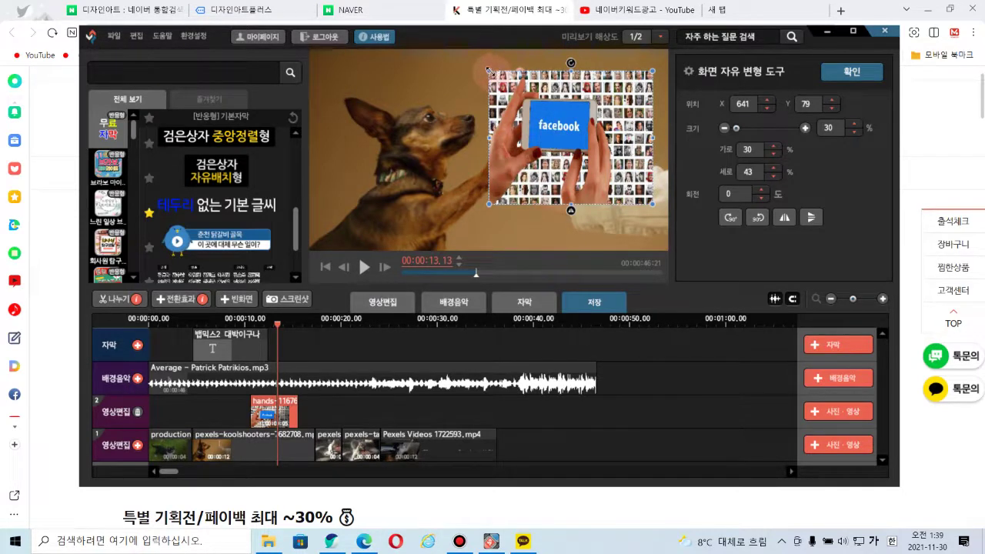
pyautogui.moveTo(488, 69); pyautogui.dragTo(507, 90)
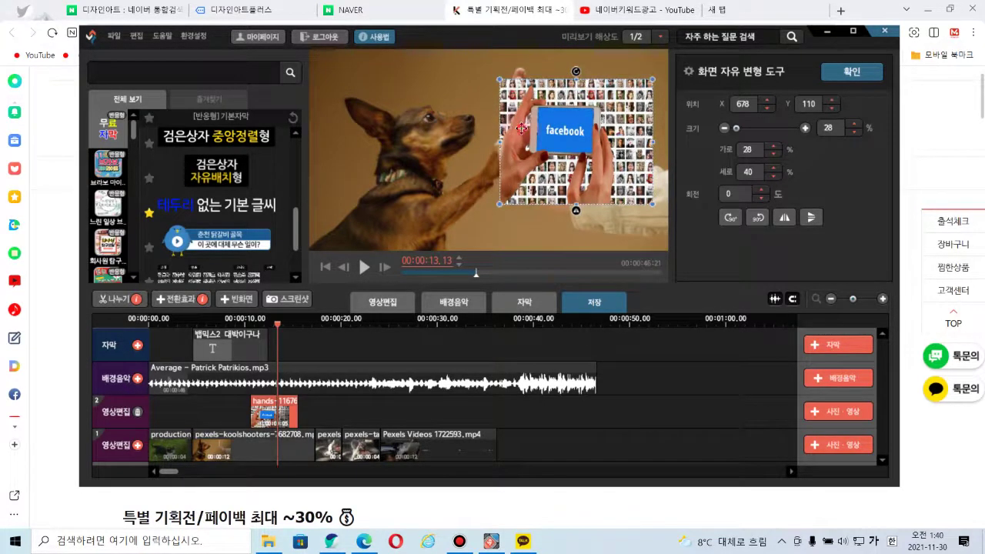
pyautogui.moveTo(521, 127); pyautogui.dragTo(515, 110)
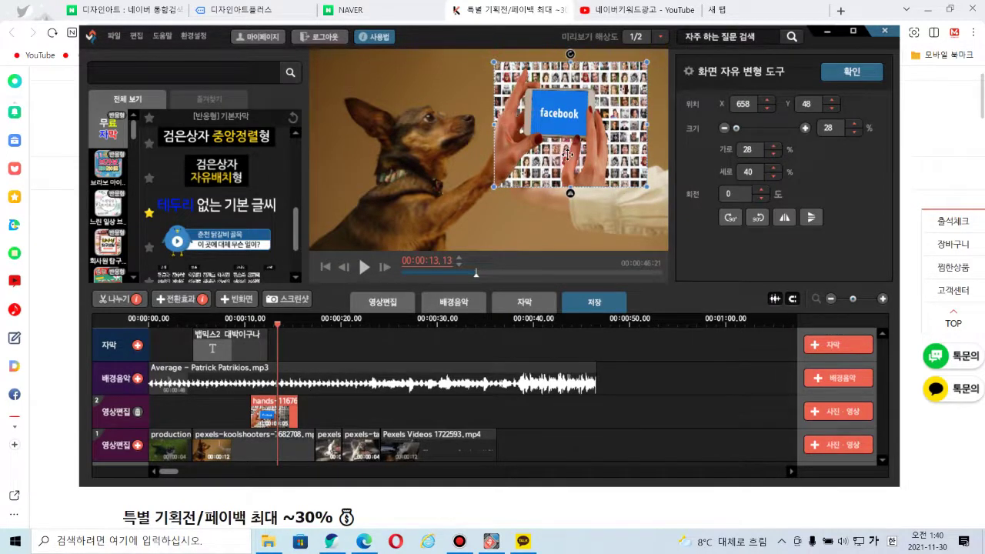
pyautogui.click(456, 169)
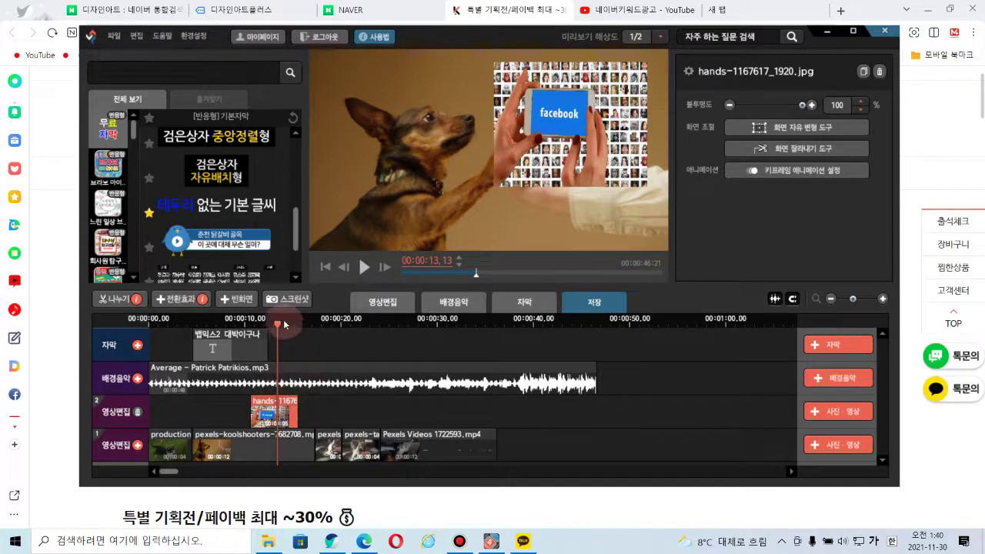
# - Play the resized hands overlay section from 00:00:09.00, pausing at 00:00:13.13 and again at 00:00:17.24
pyautogui.moveTo(279, 331); pyautogui.dragTo(235, 331)
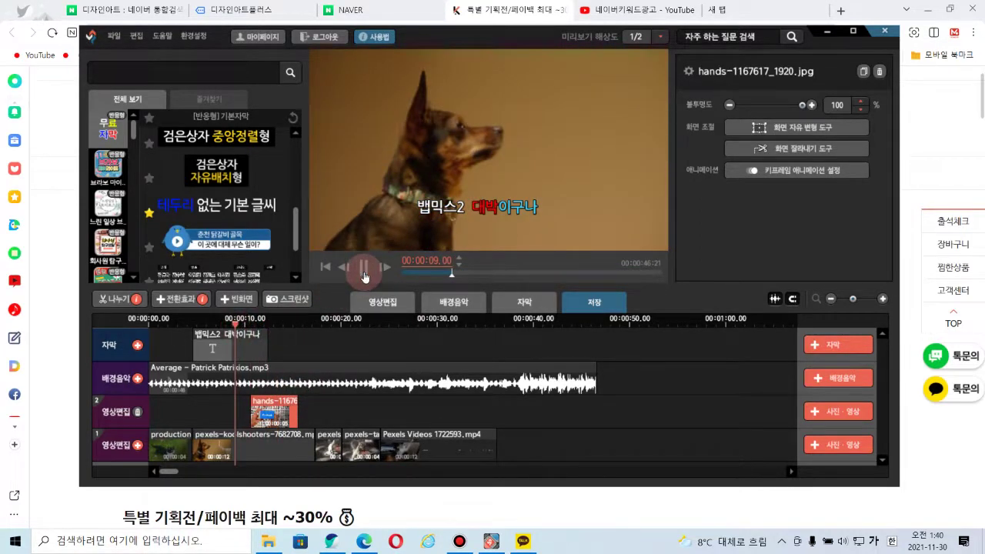
pyautogui.click(365, 271)
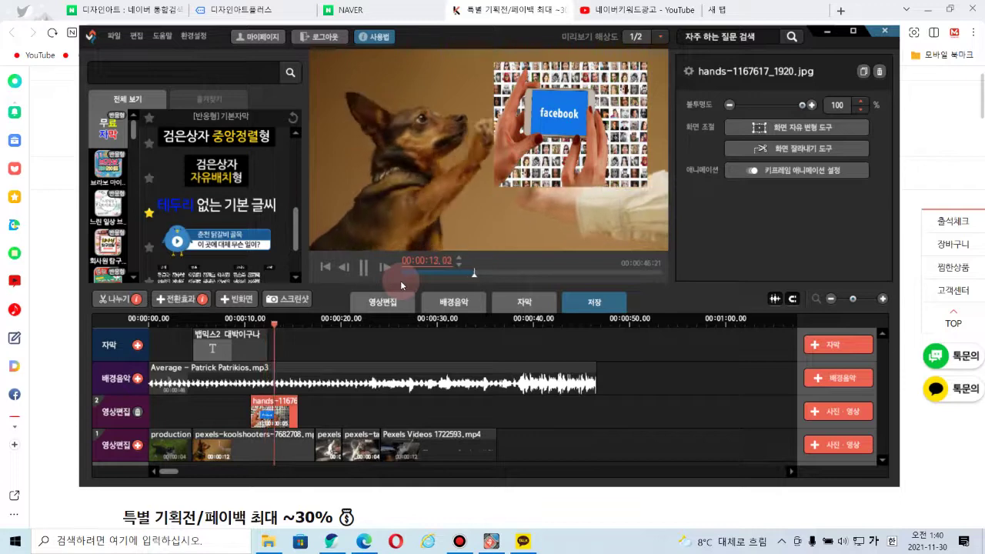
pyautogui.click(365, 270)
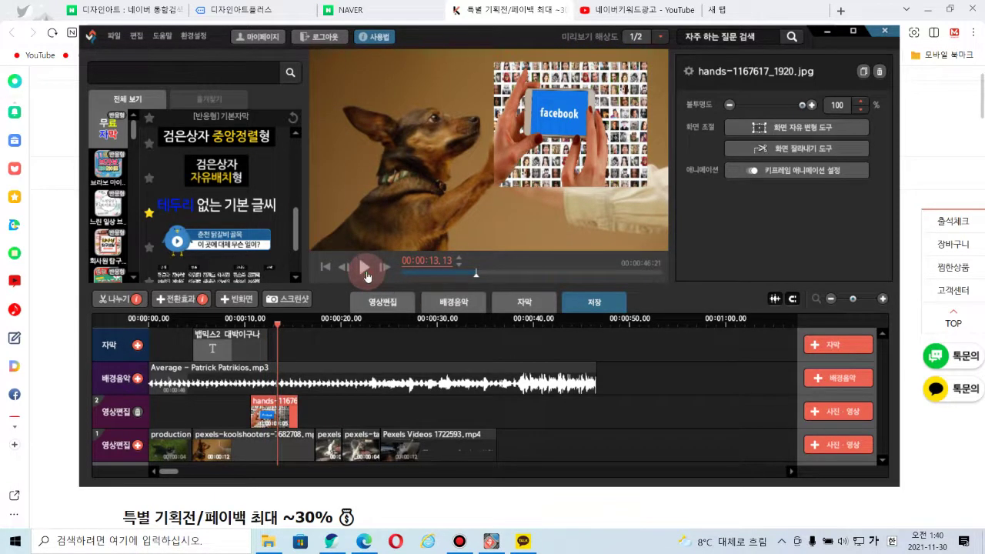
pyautogui.click(367, 270)
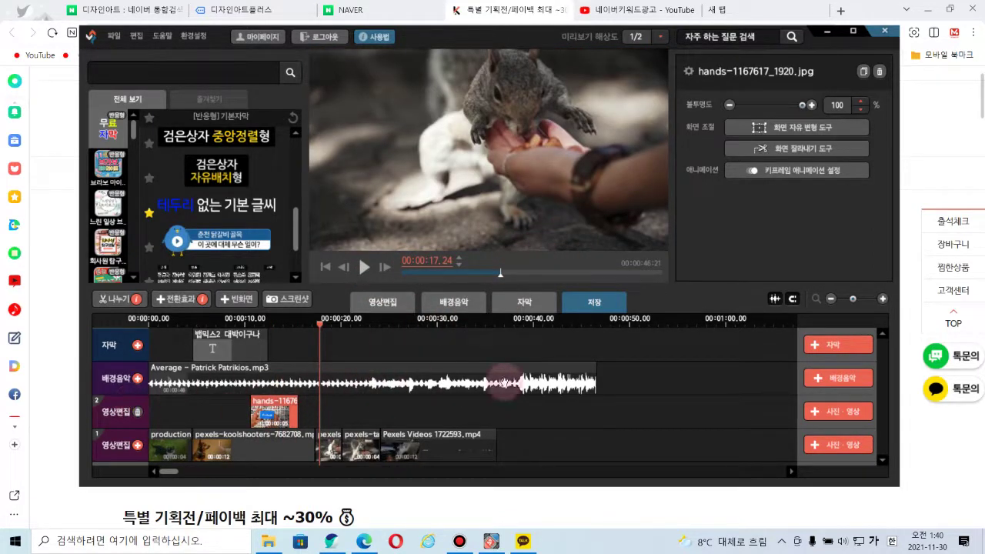
# - Add [1080p]video.mp4 from the desktop's 강의전용 동영상 다운로드 folder to the second video track, starting at about 21 seconds
pyautogui.click(828, 412)
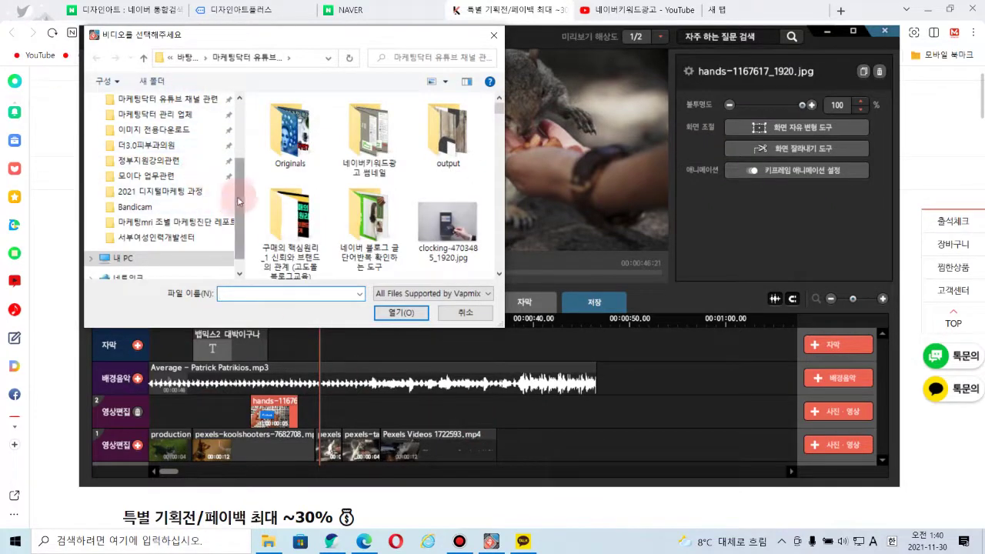
pyautogui.scroll(3, 241, 200)
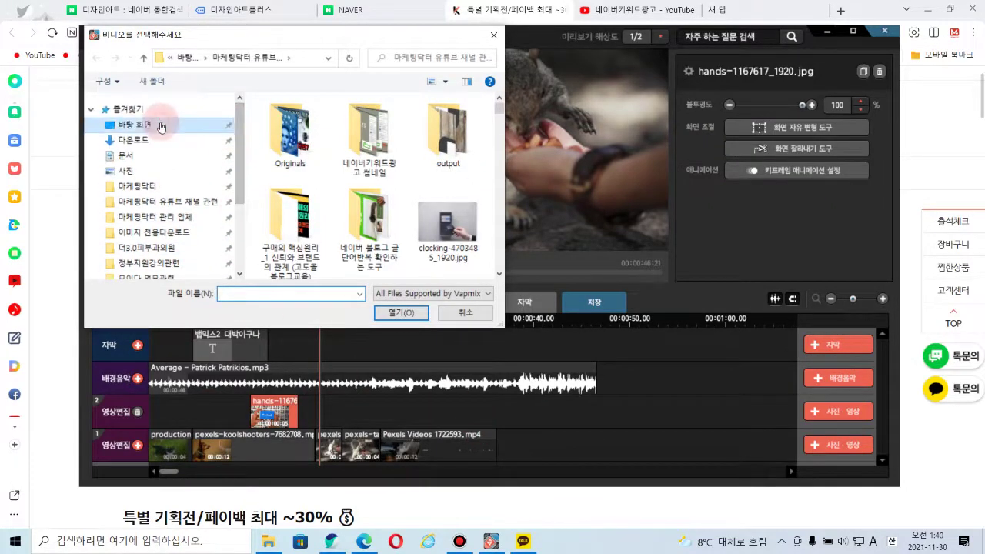
pyautogui.click(160, 127)
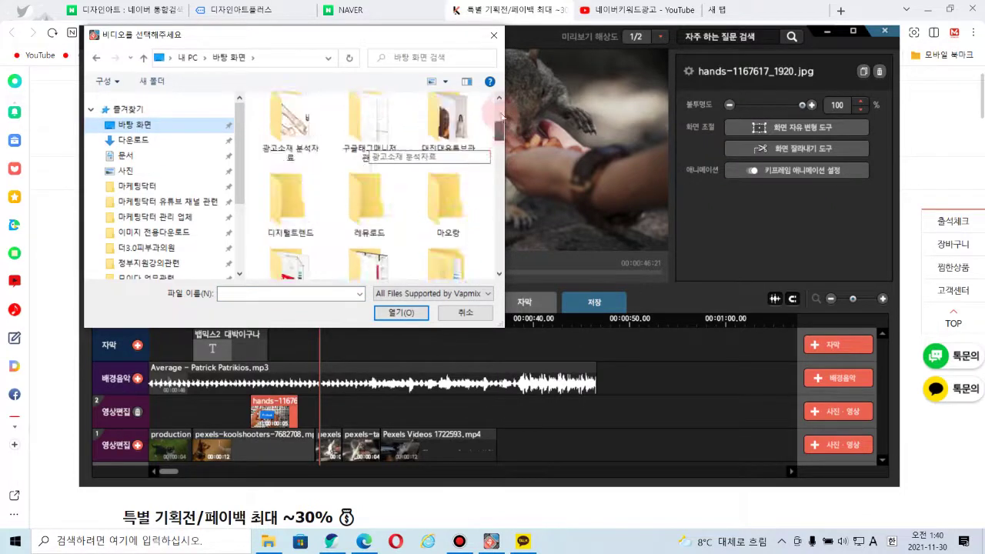
pyautogui.doubleClick(428, 198)
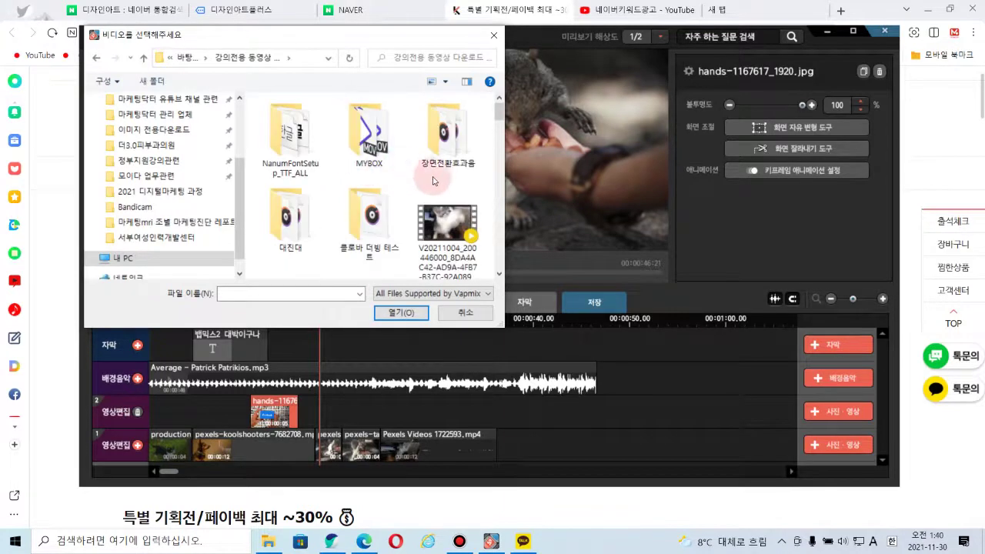
pyautogui.scroll(-2, 458, 195)
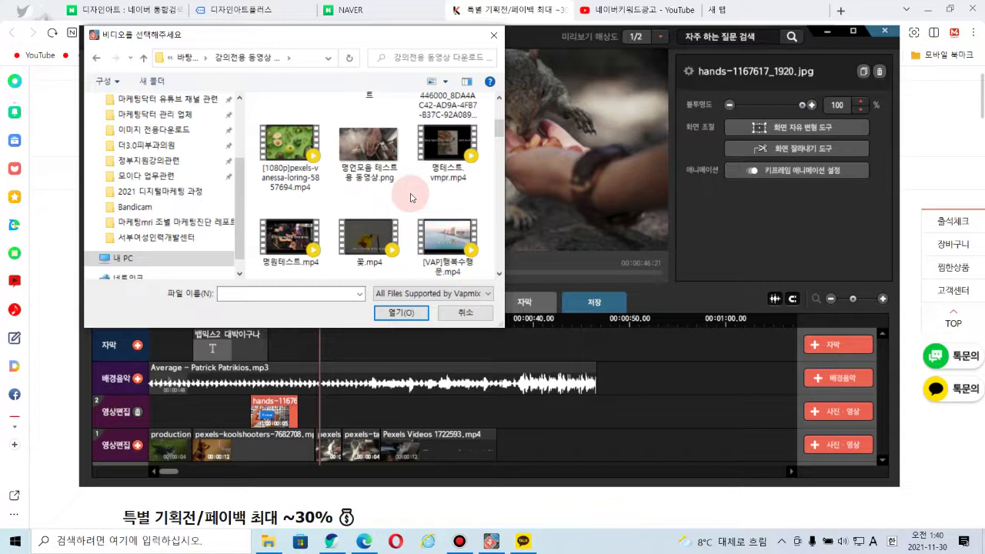
pyautogui.scroll(-1, 411, 198)
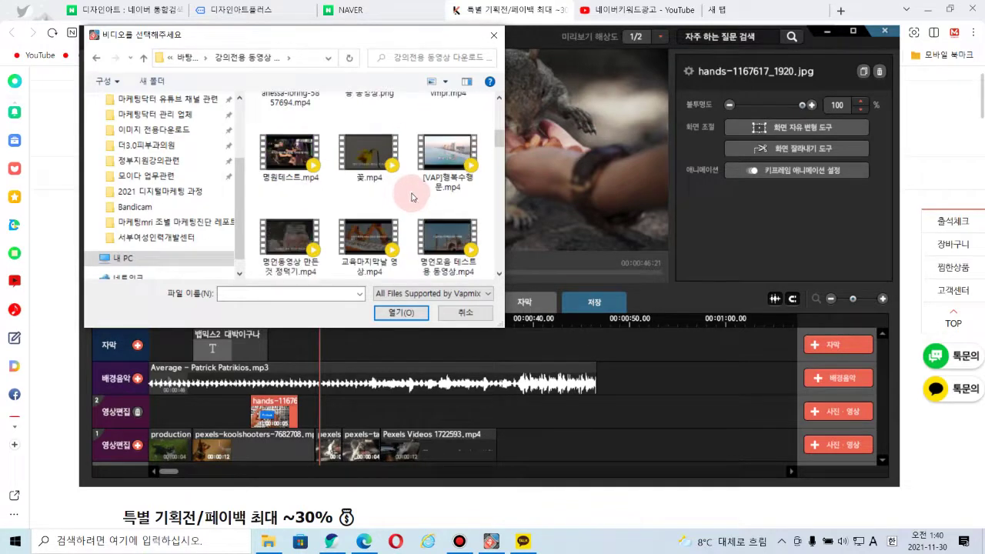
pyautogui.scroll(-1, 412, 193)
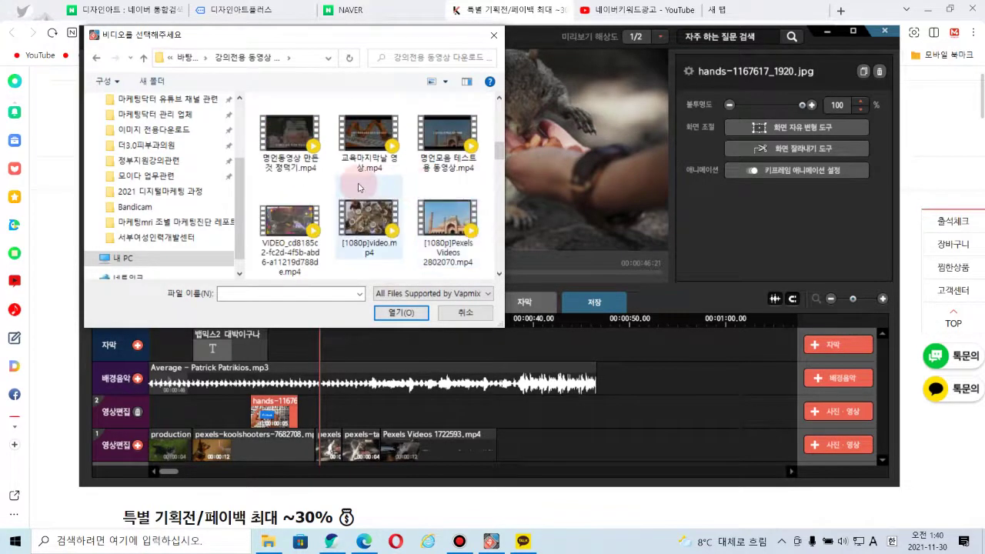
pyautogui.click(361, 217)
pyautogui.click(398, 316)
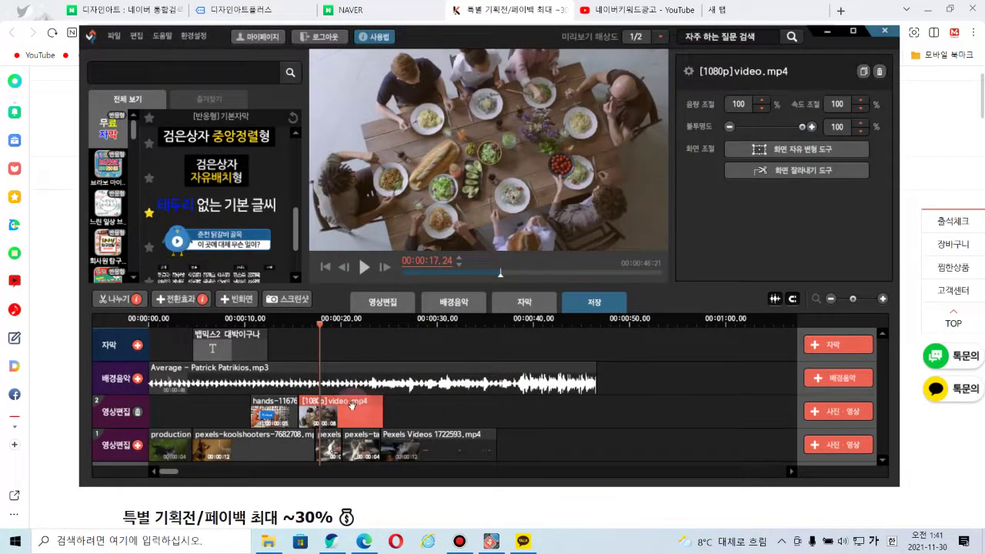
pyautogui.moveTo(352, 405); pyautogui.dragTo(404, 412)
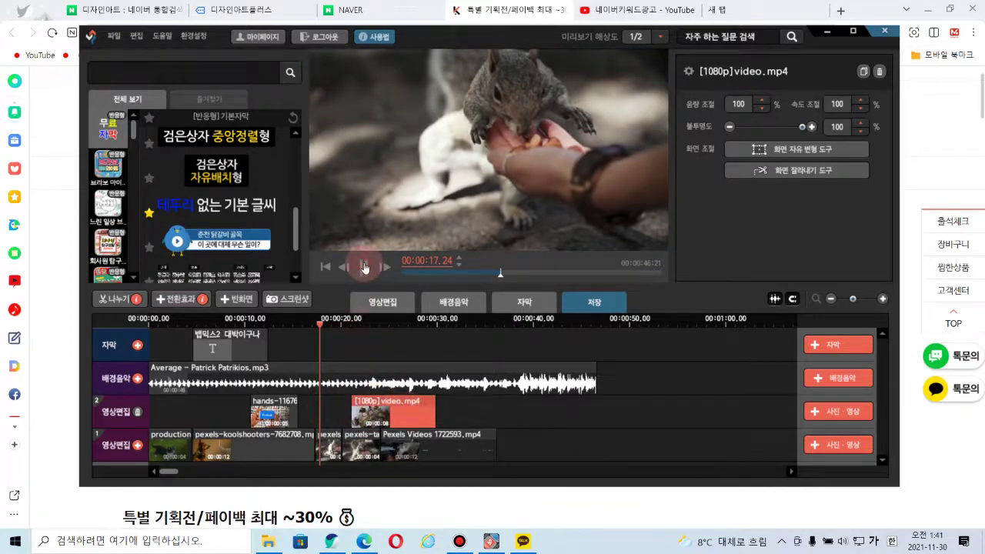
# - Play to 00:00:26.17 and shrink the [1080p]video.mp4 overlay to about 30%, placing it in the upper-right corner of the frame
pyautogui.click(365, 267)
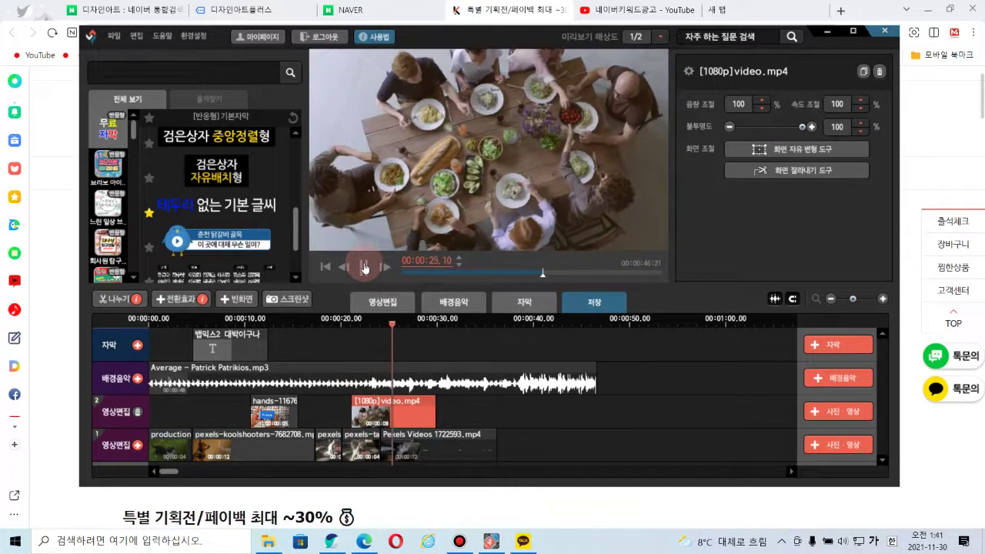
pyautogui.click(450, 498)
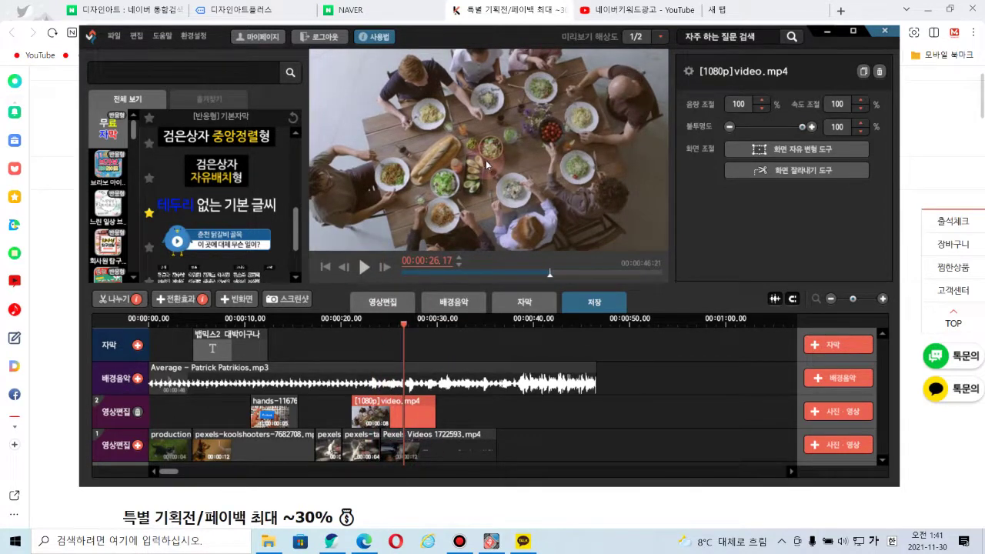
pyautogui.click(490, 459)
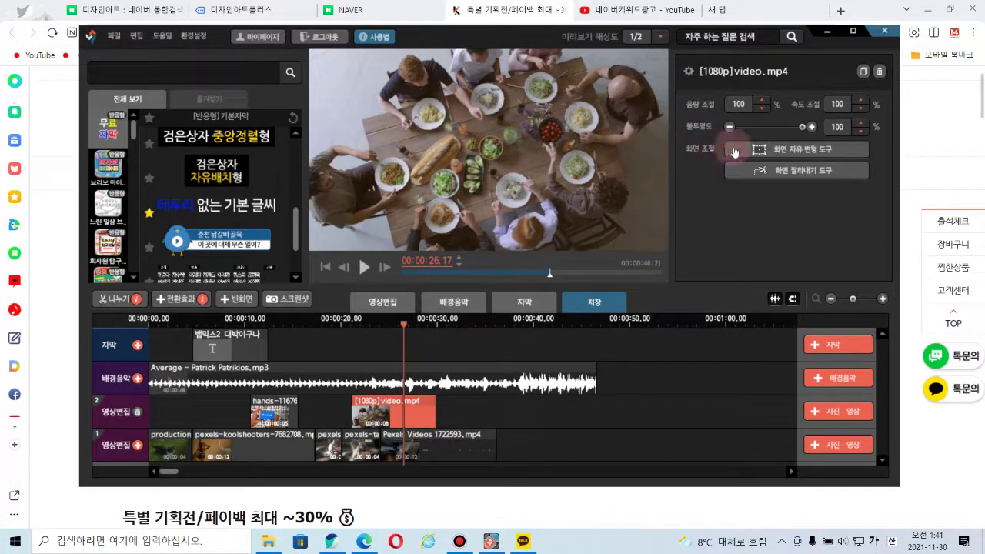
pyautogui.click(760, 149)
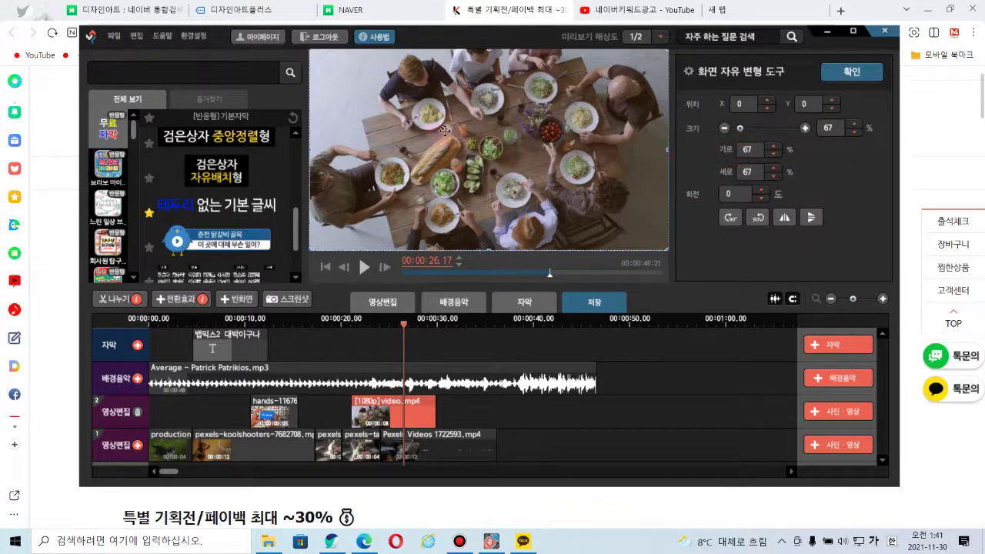
pyautogui.moveTo(311, 49); pyautogui.dragTo(454, 130)
pyautogui.moveTo(560, 168); pyautogui.dragTo(591, 80)
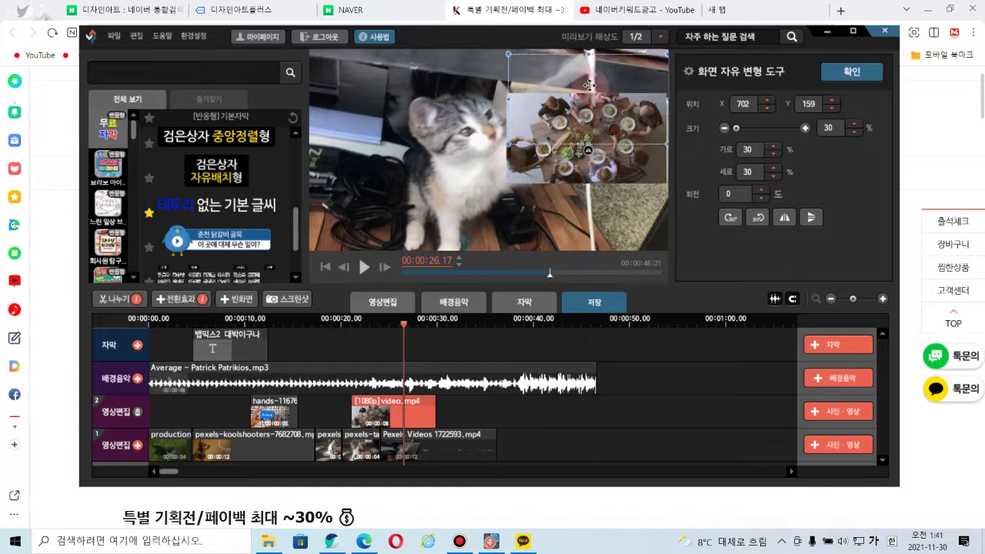
pyautogui.click(595, 180)
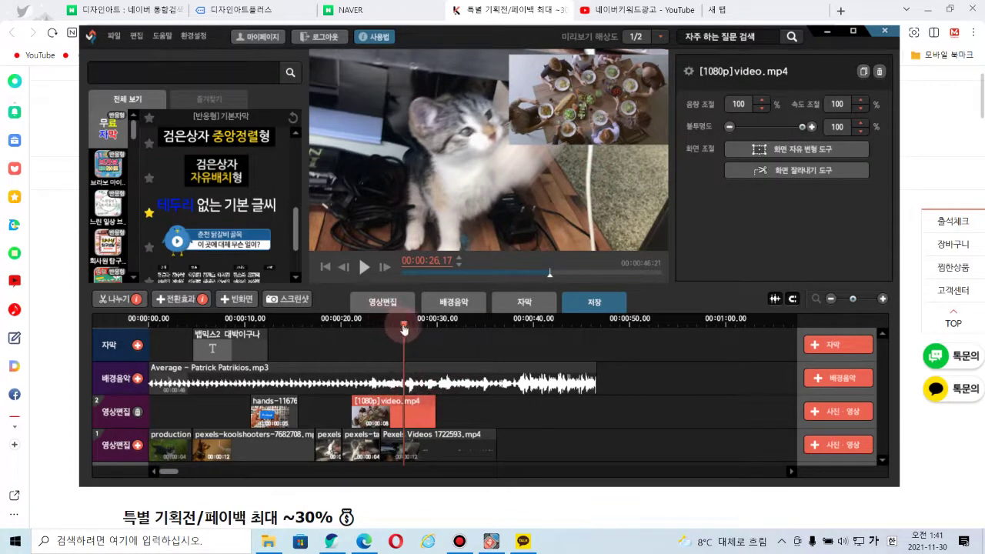
# - Play the section with the [1080p]video.mp4 overlay from about 17 seconds, pausing at 00:00:32.14
pyautogui.moveTo(404, 329); pyautogui.dragTo(315, 328)
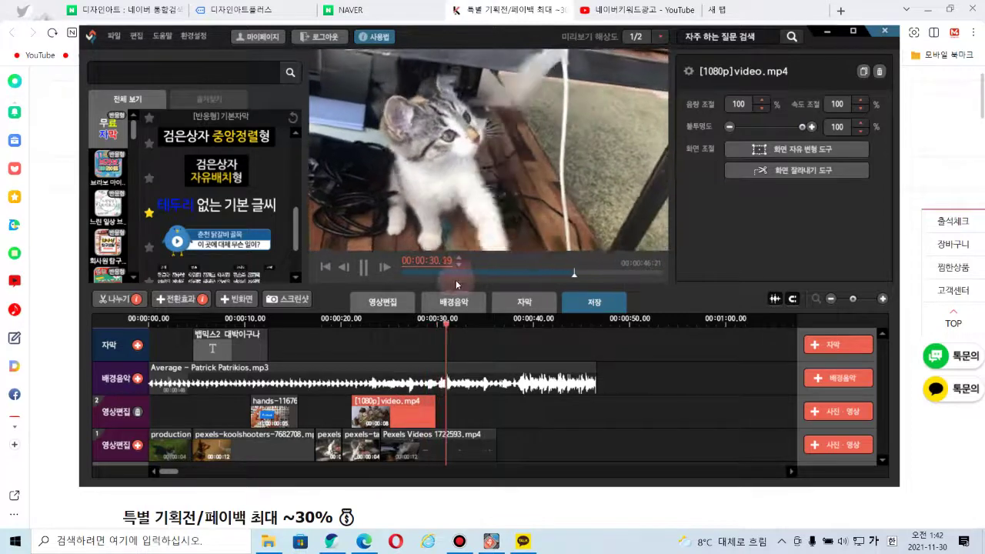
pyautogui.click(363, 267)
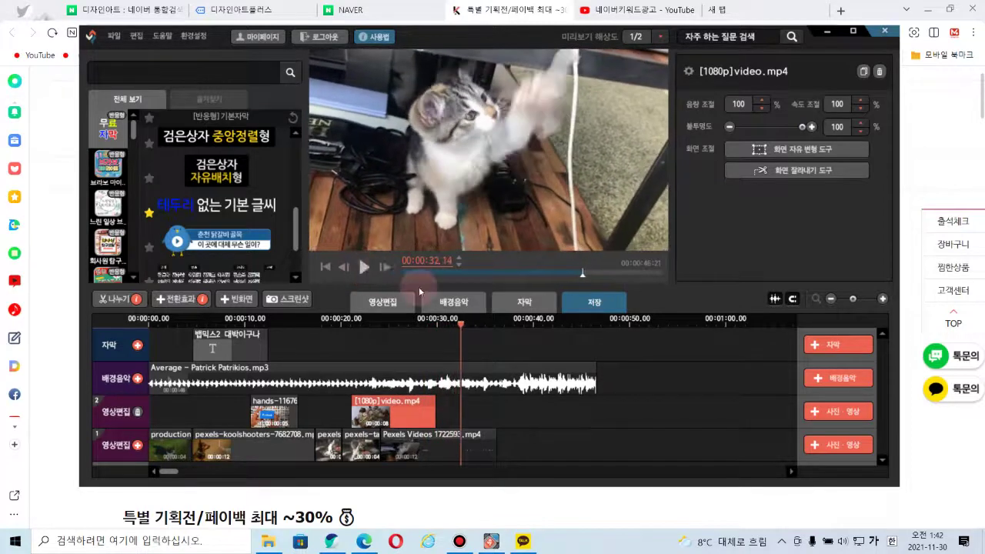
pyautogui.click(543, 385)
pyautogui.click(698, 304)
pyautogui.click(617, 76)
# - Trim [1080p]video.mp4 to about 7 seconds and move it later on the second video track so it ends at 00:00:32.14
pyautogui.click(427, 416)
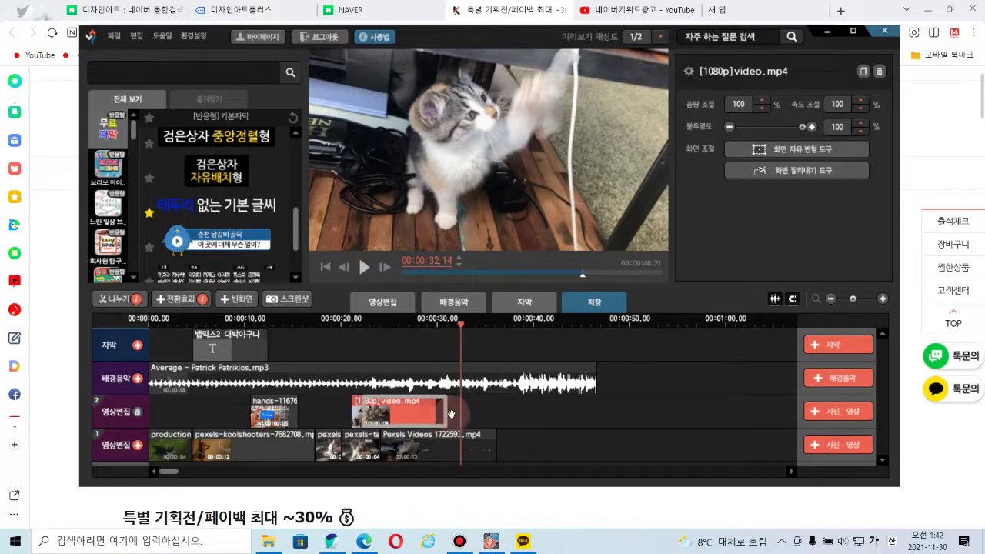
pyautogui.moveTo(408, 415)
pyautogui.mouseDown()
pyautogui.moveTo(439, 416)
pyautogui.moveTo(378, 413)
pyautogui.moveTo(399, 414)
pyautogui.mouseUp()
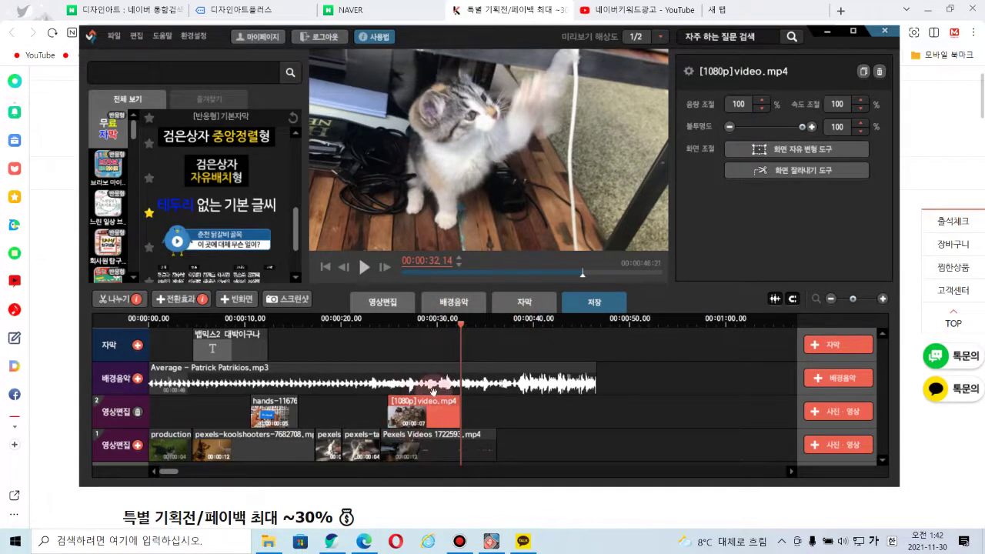
# - Add a second background-music track and move the playhead to 00:00:19.00
pyautogui.click(138, 379)
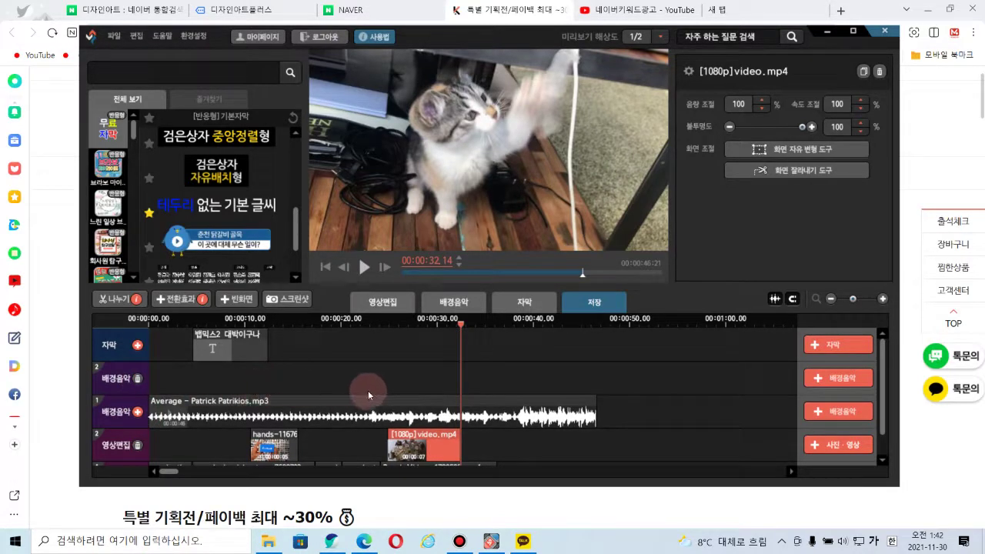
pyautogui.moveTo(460, 331); pyautogui.dragTo(347, 392)
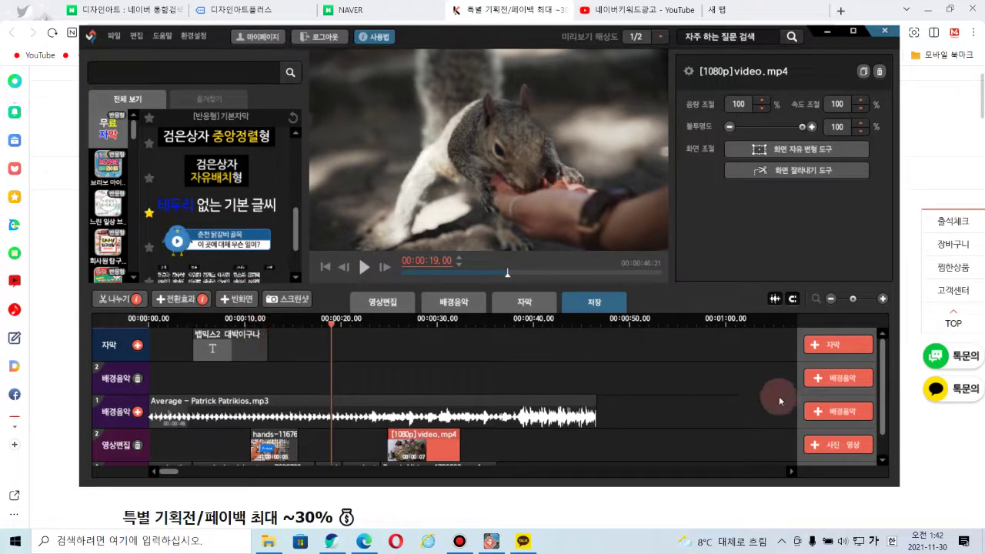
pyautogui.click(826, 380)
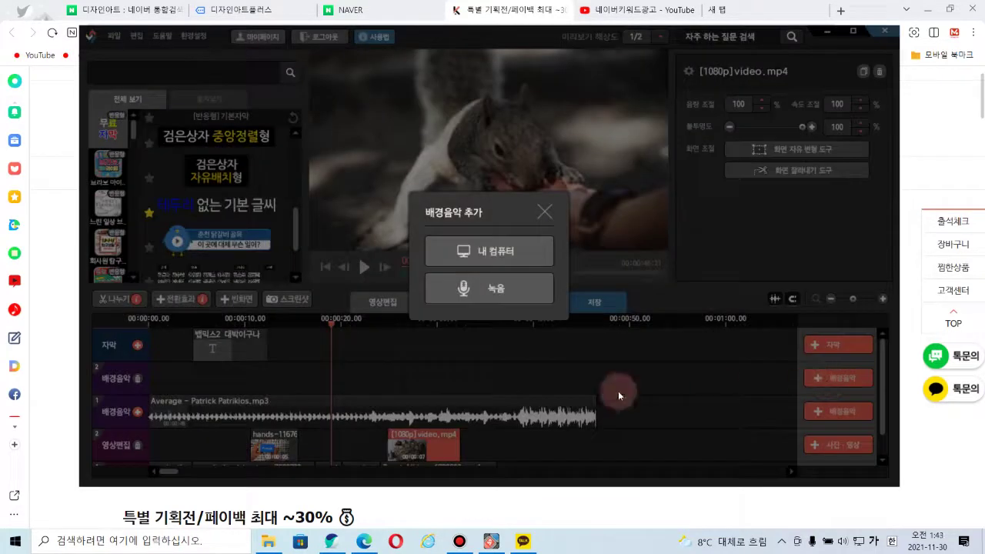
pyautogui.click(464, 293)
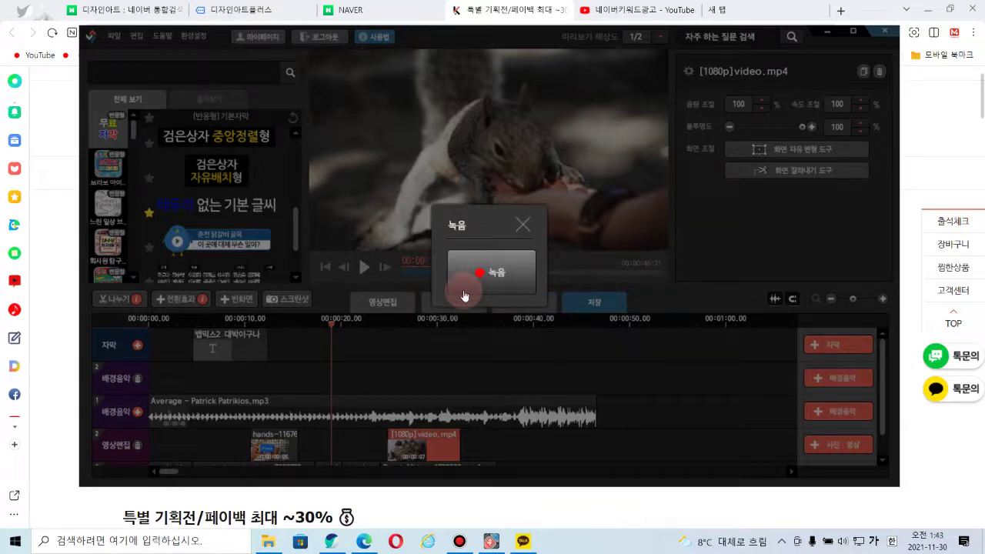
pyautogui.click(523, 227)
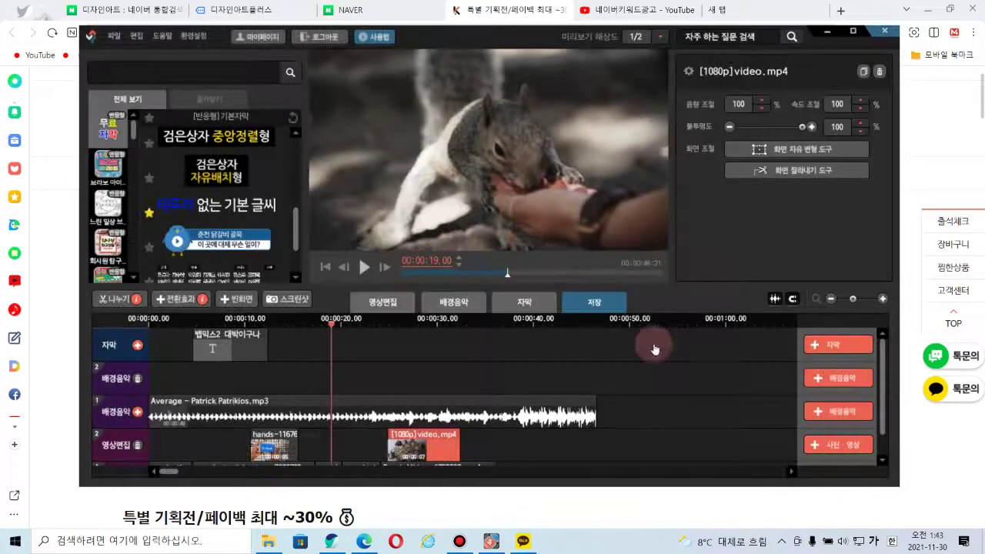
# - Add the recording 명언 녹음.m4a from the 강의전용 동영상 다운로드 folder to the second background-music track
pyautogui.click(822, 380)
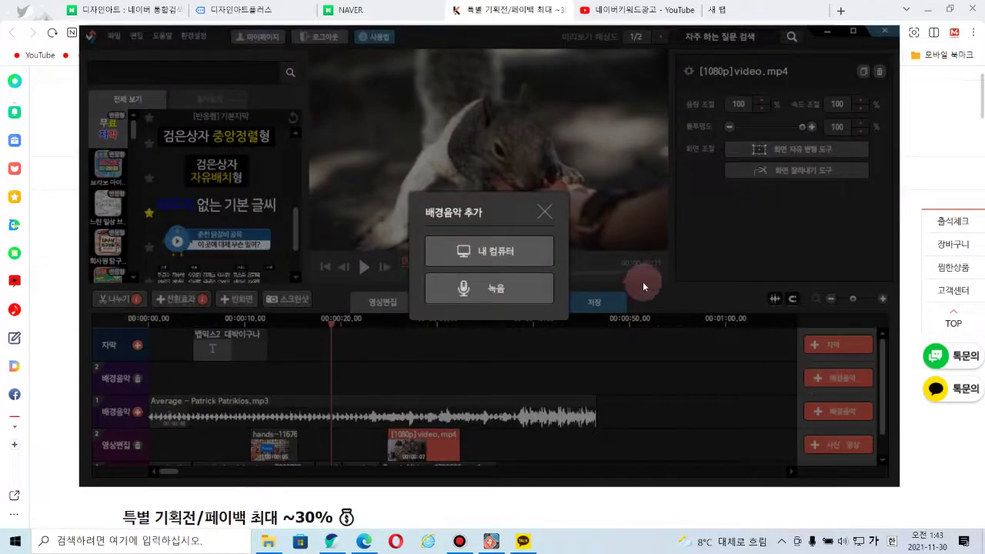
pyautogui.click(536, 262)
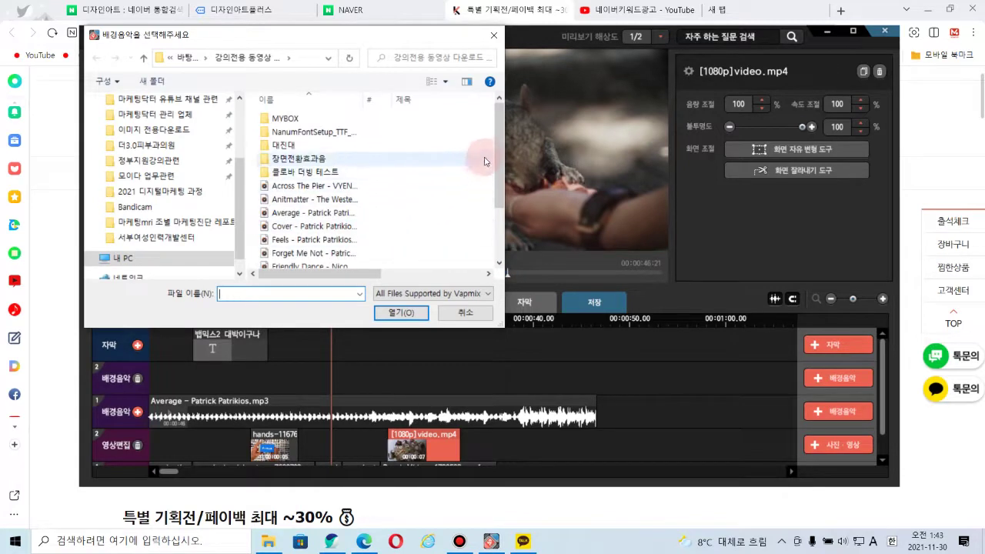
pyautogui.moveTo(502, 136); pyautogui.dragTo(501, 220)
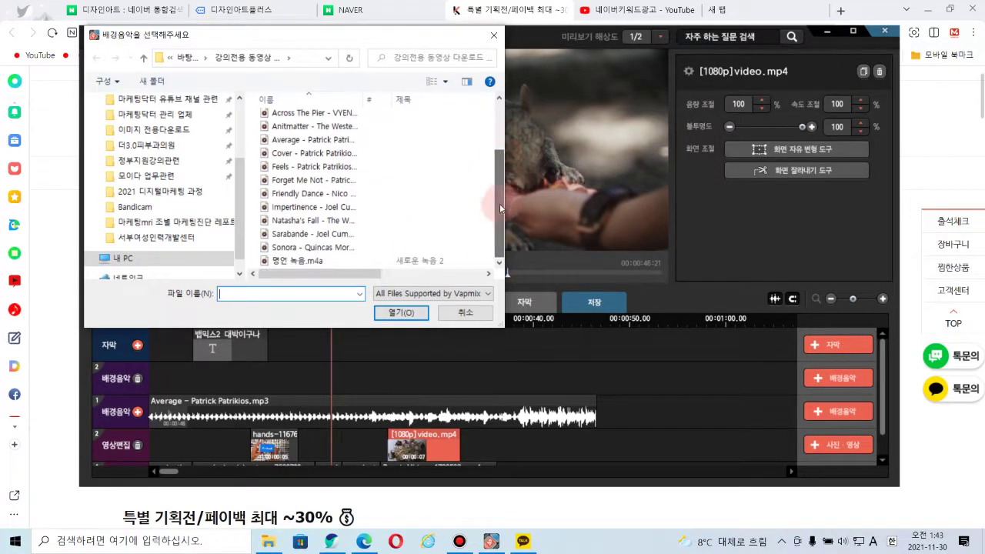
pyautogui.click(308, 262)
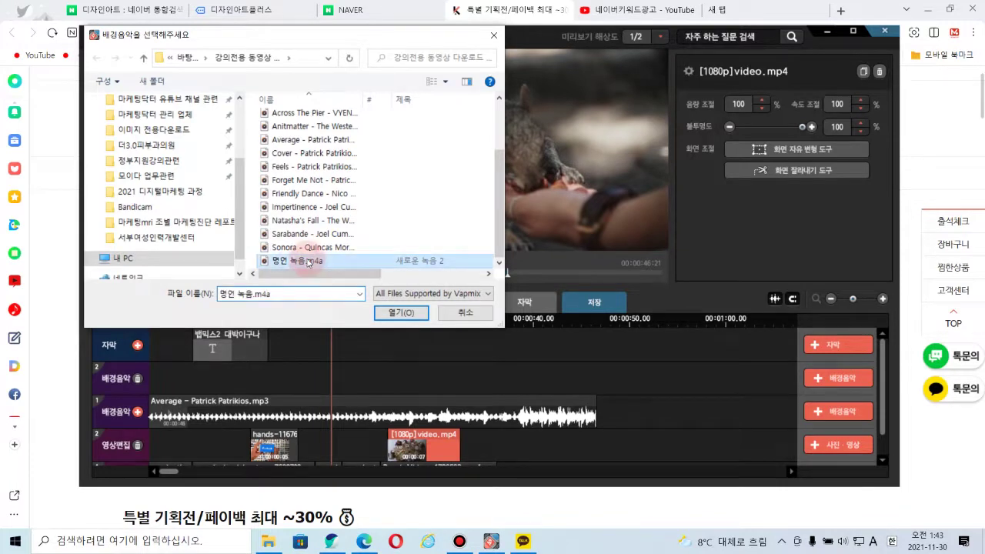
pyautogui.click(402, 313)
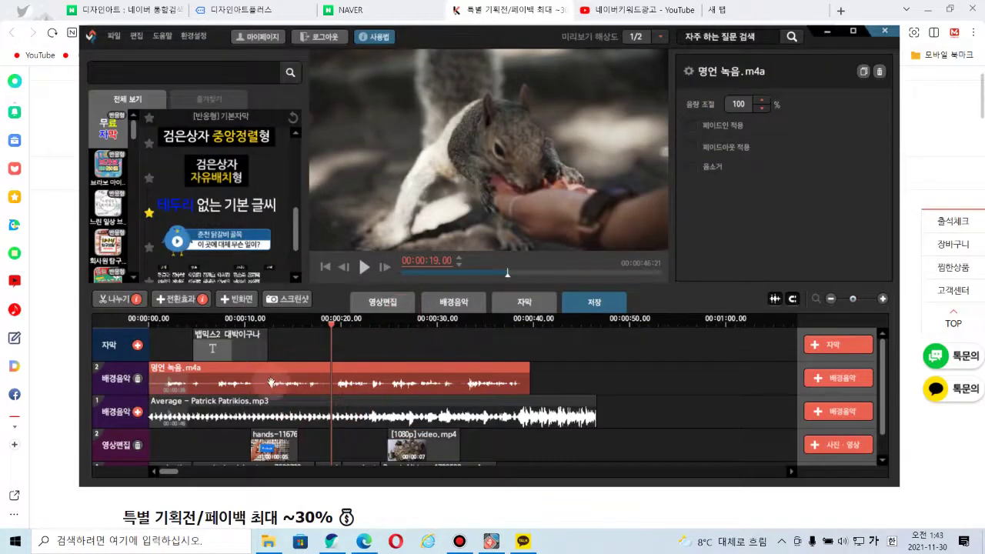
# - Play the video from the beginning to hear the recording over the music, pausing at 00:00:09.10
pyautogui.click(325, 334)
pyautogui.moveTo(335, 329); pyautogui.dragTo(143, 328)
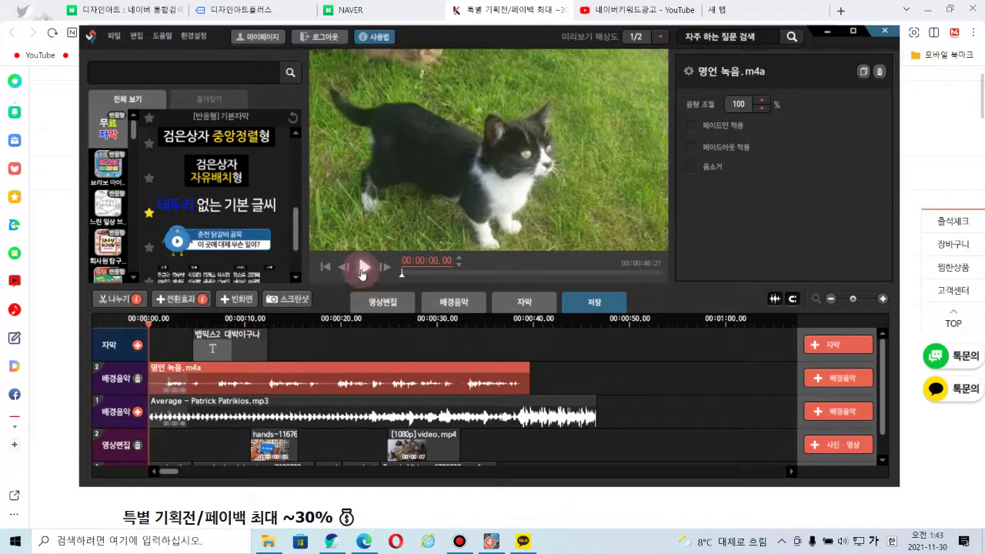
pyautogui.click(363, 269)
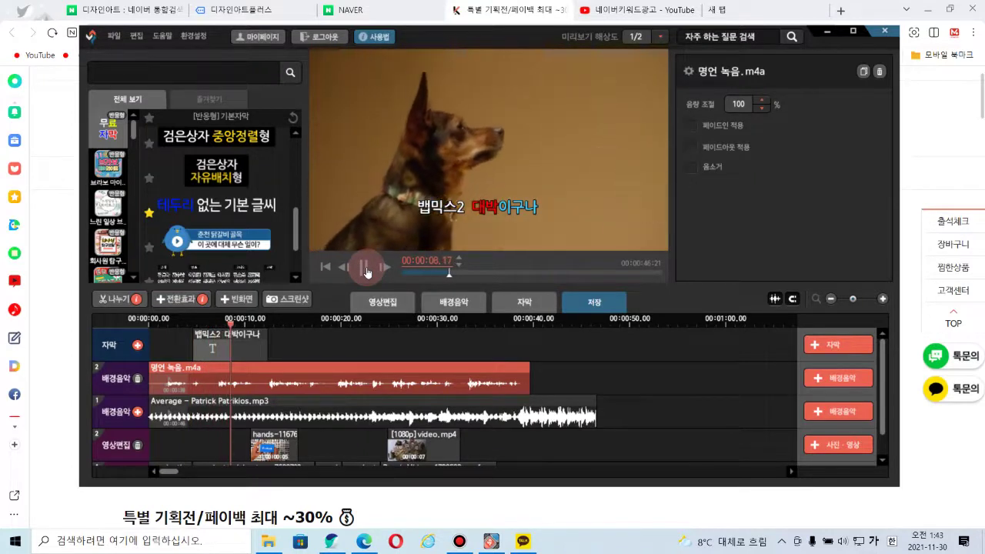
pyautogui.click(367, 269)
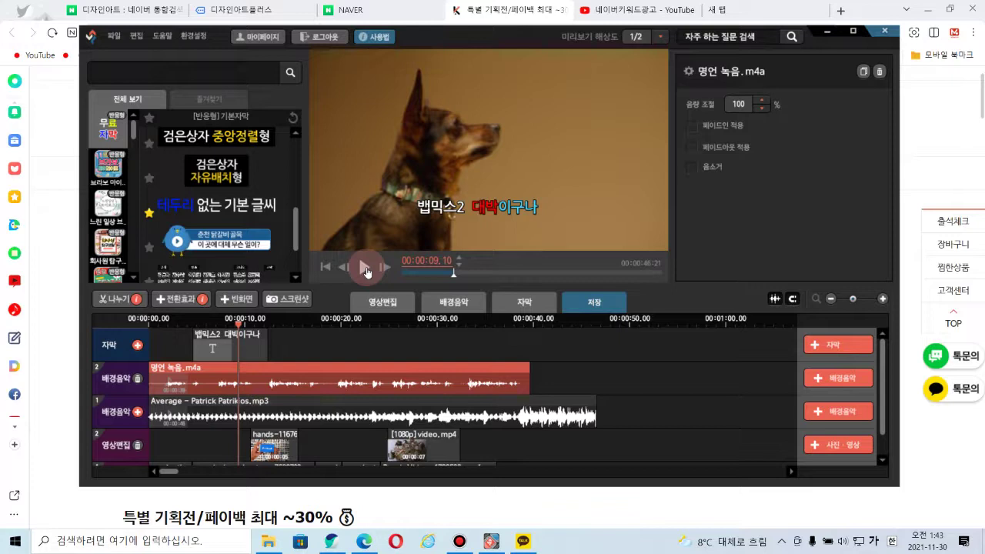
# - Set the volume of the Average - Patrick Patrikios.mp3 music clip to 30%
pyautogui.click(487, 417)
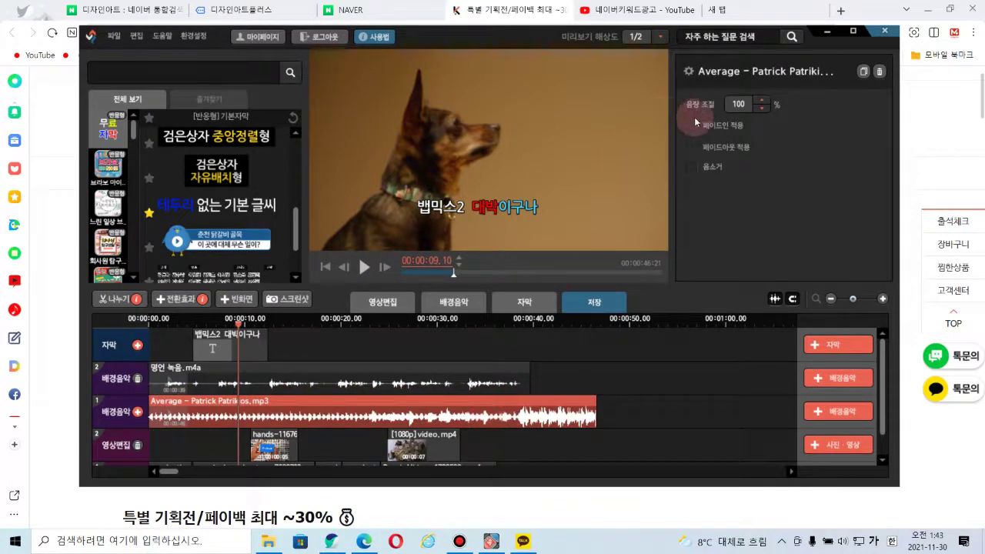
pyautogui.click(764, 110)
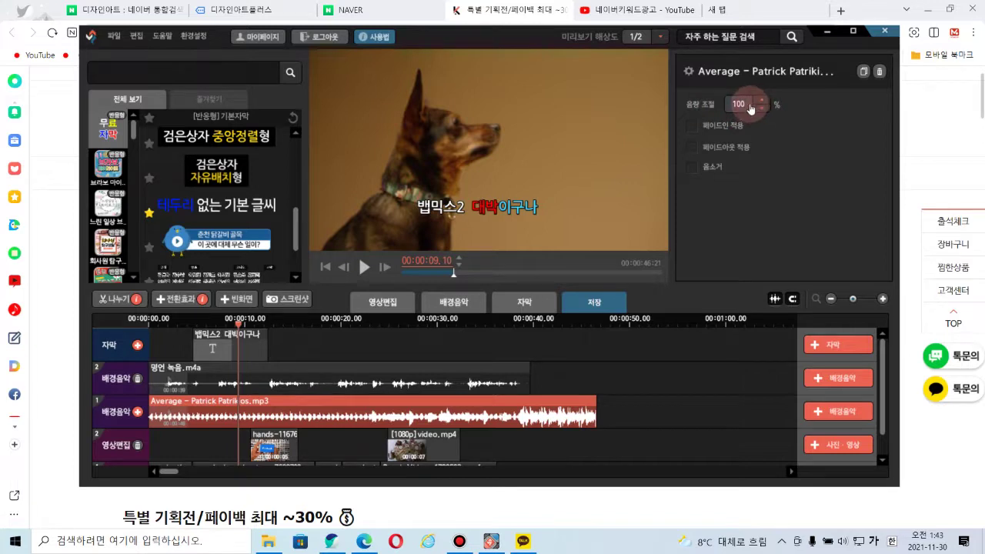
pyautogui.click(746, 107)
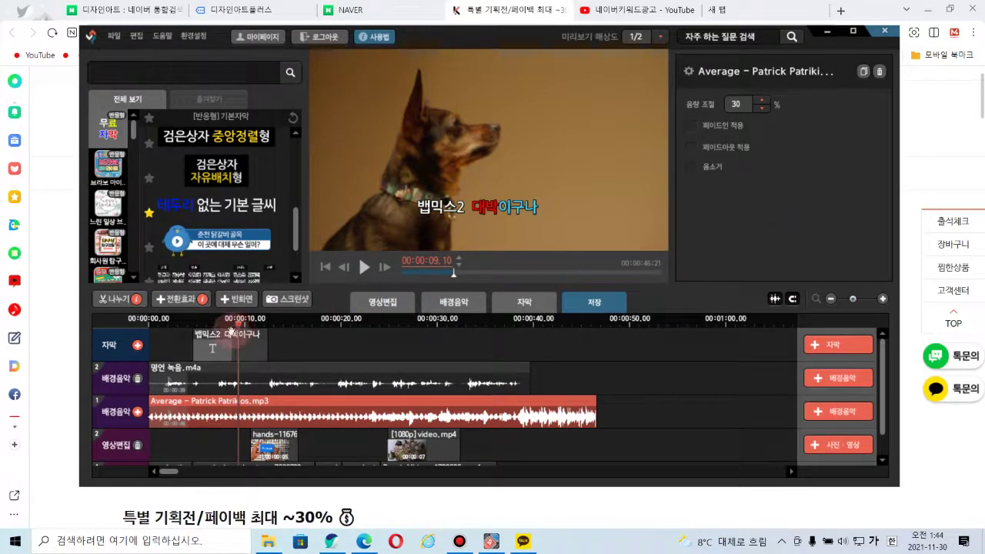
# - Return the playhead to the start and set the 명언 녹음.m4a clip's volume to 150%
pyautogui.moveTo(230, 331); pyautogui.dragTo(142, 339)
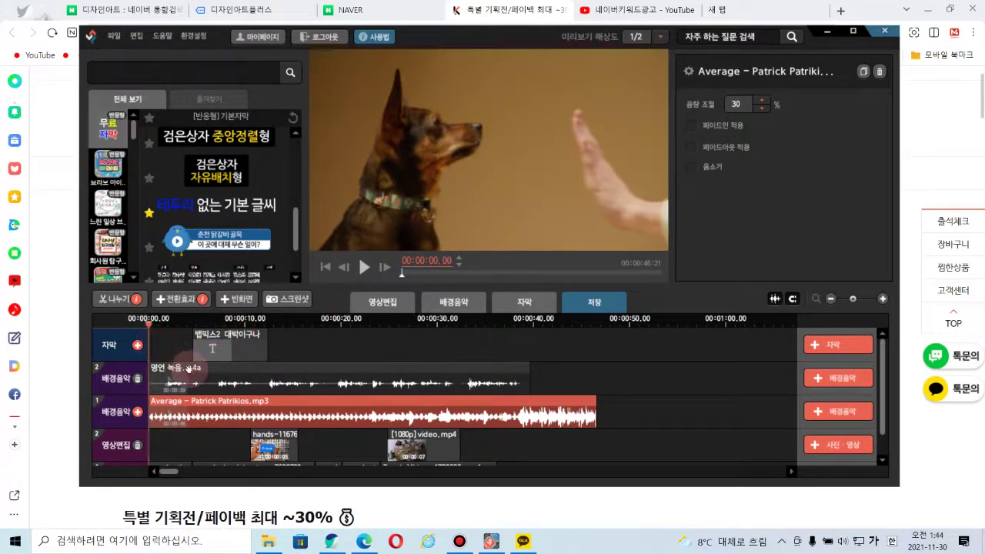
pyautogui.click(189, 368)
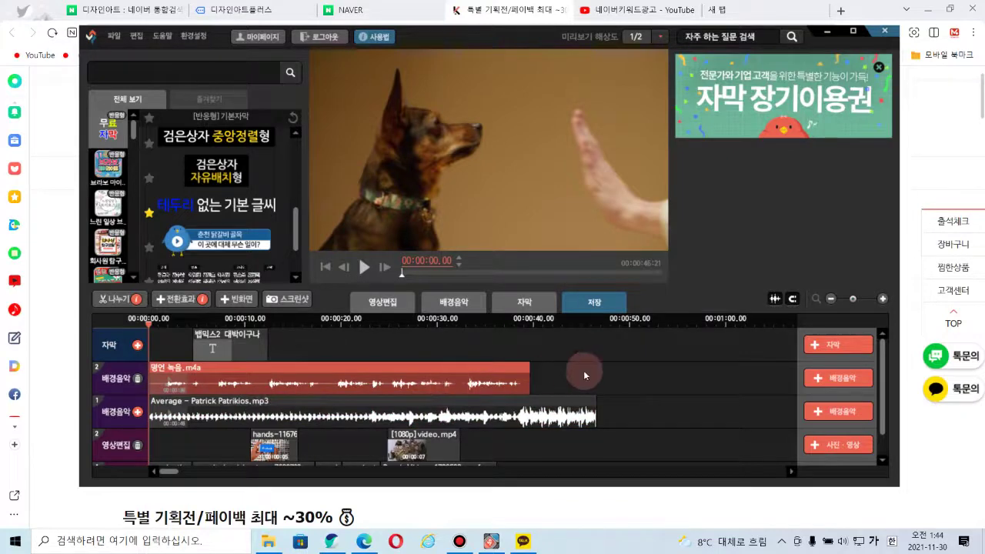
pyautogui.click(636, 371)
pyautogui.click(497, 376)
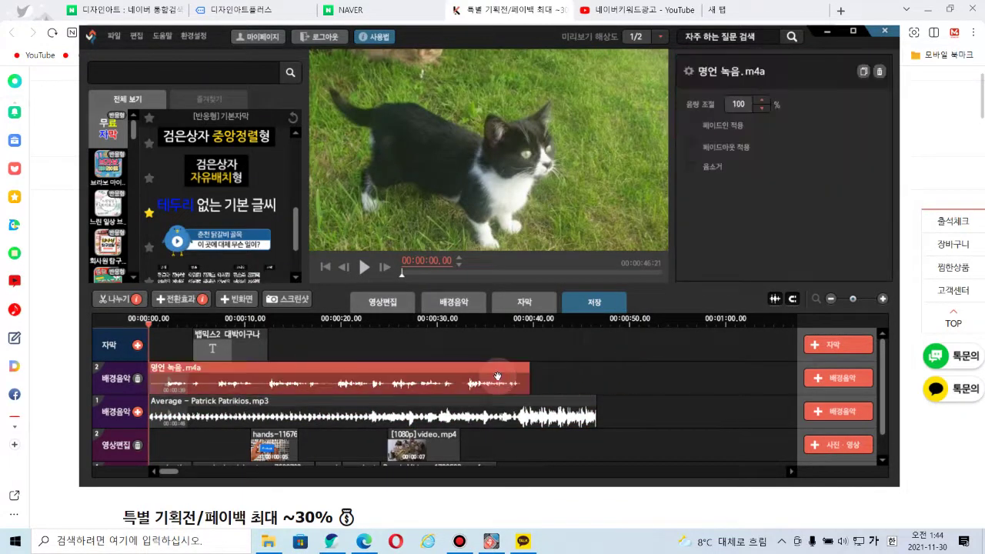
pyautogui.click(762, 102)
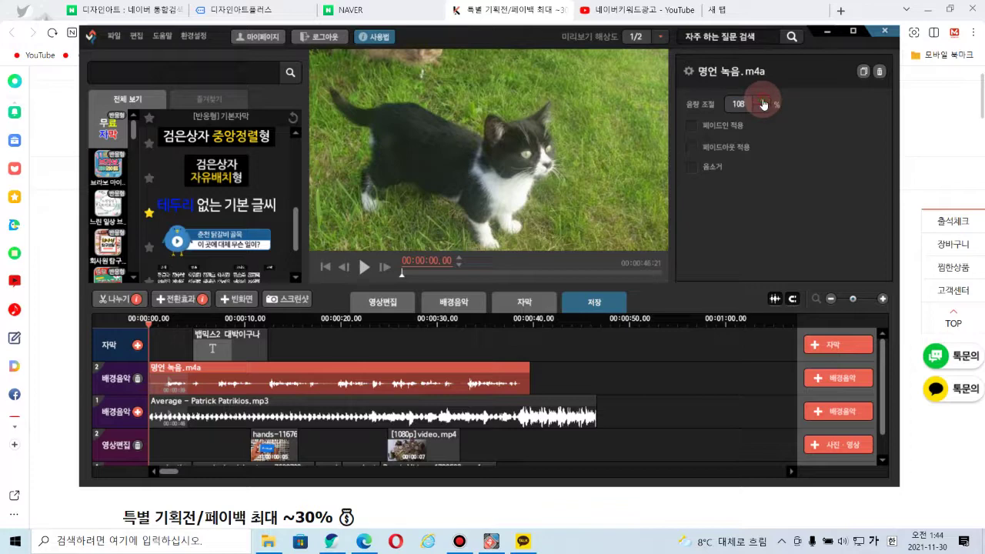
pyautogui.click(763, 103)
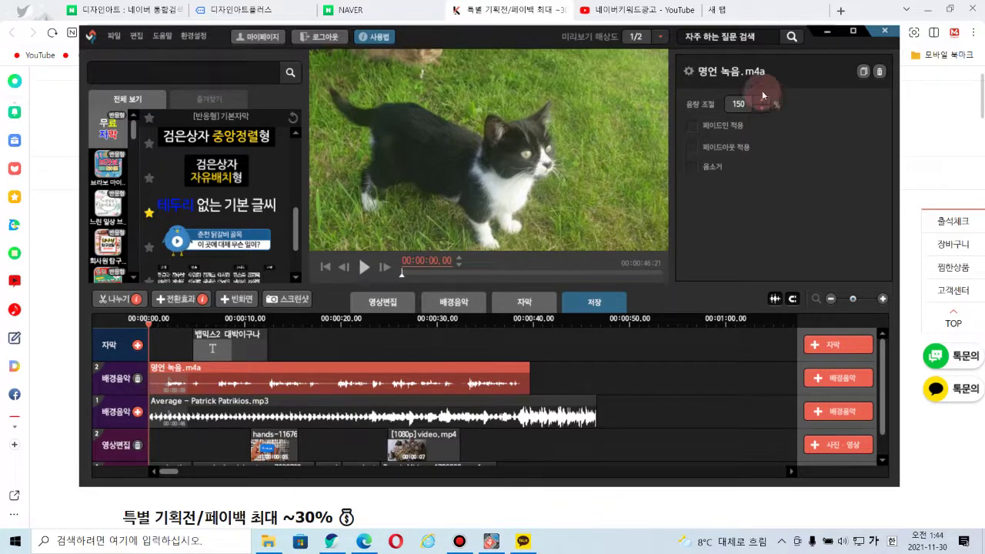
pyautogui.click(551, 394)
pyautogui.click(487, 392)
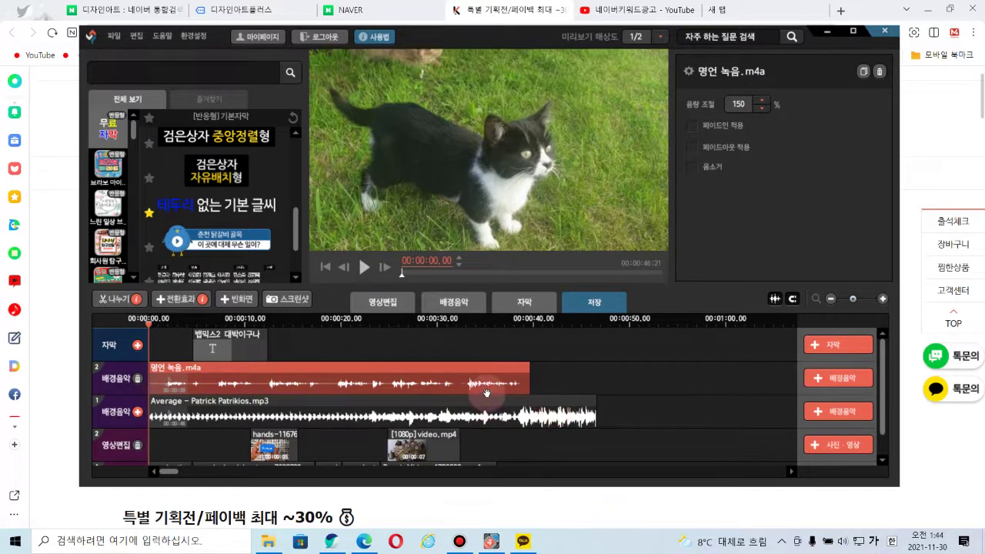
# - Play the video from the start to check the new audio balance, pausing at 00:00:16.28
pyautogui.click(364, 267)
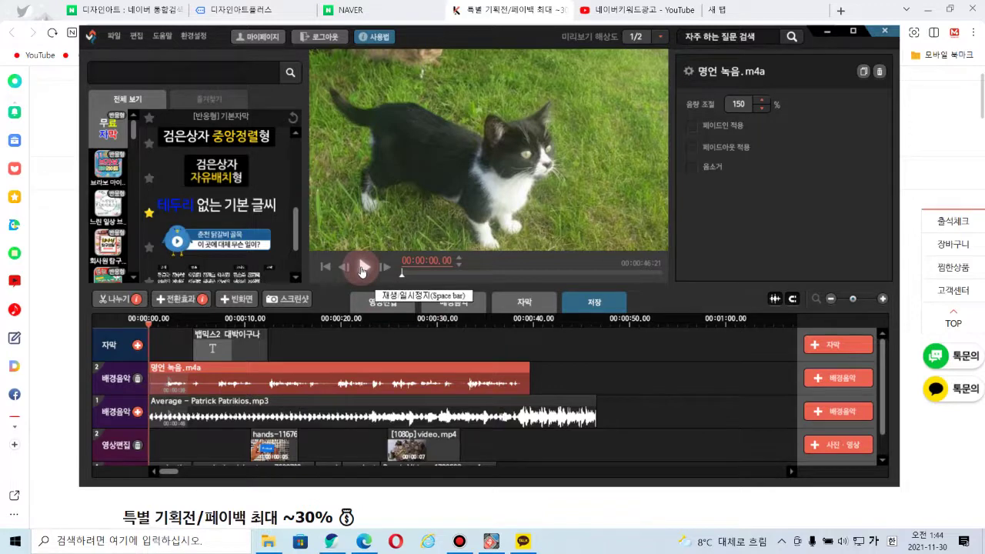
pyautogui.click(630, 359)
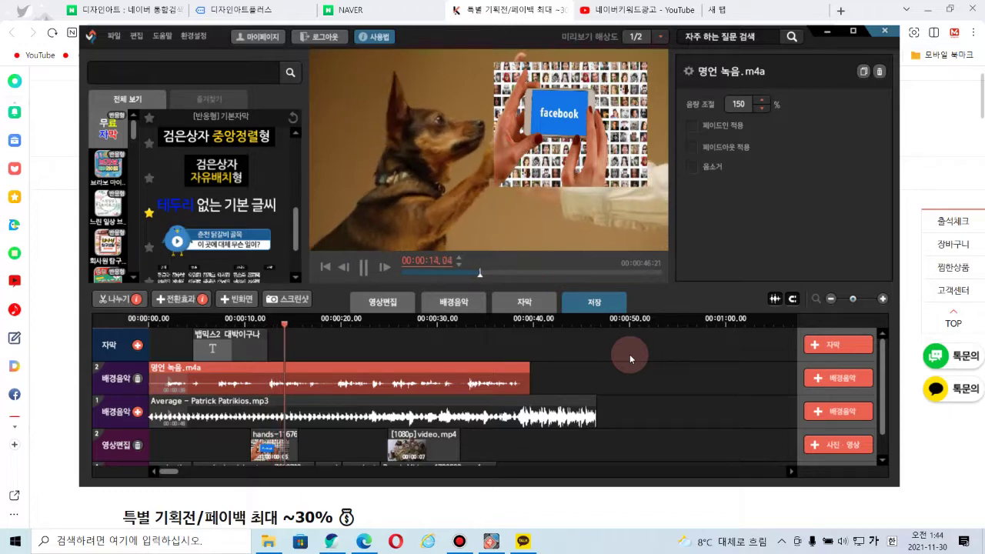
pyautogui.click(366, 270)
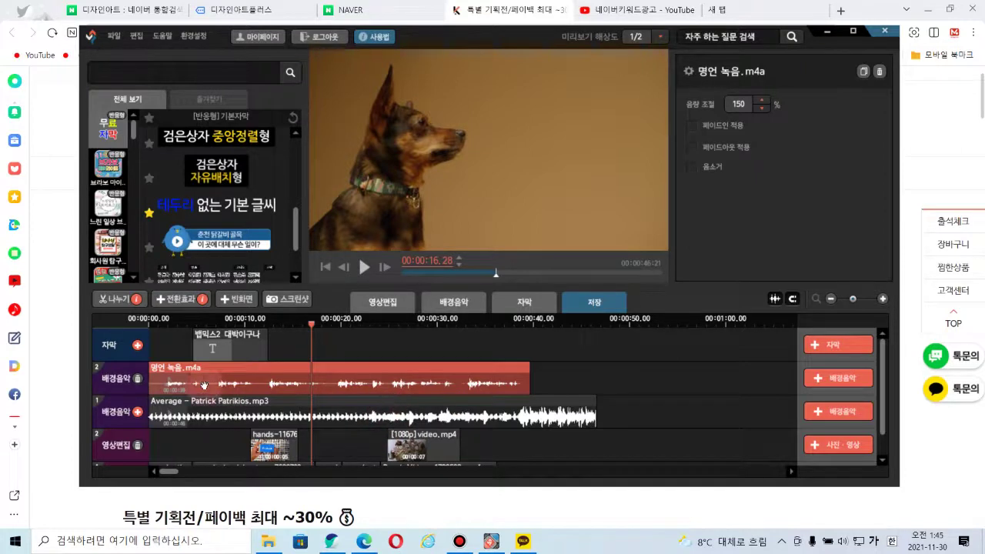
# - Add a third background-music track and a second subtitle track to the timeline
pyautogui.click(139, 412)
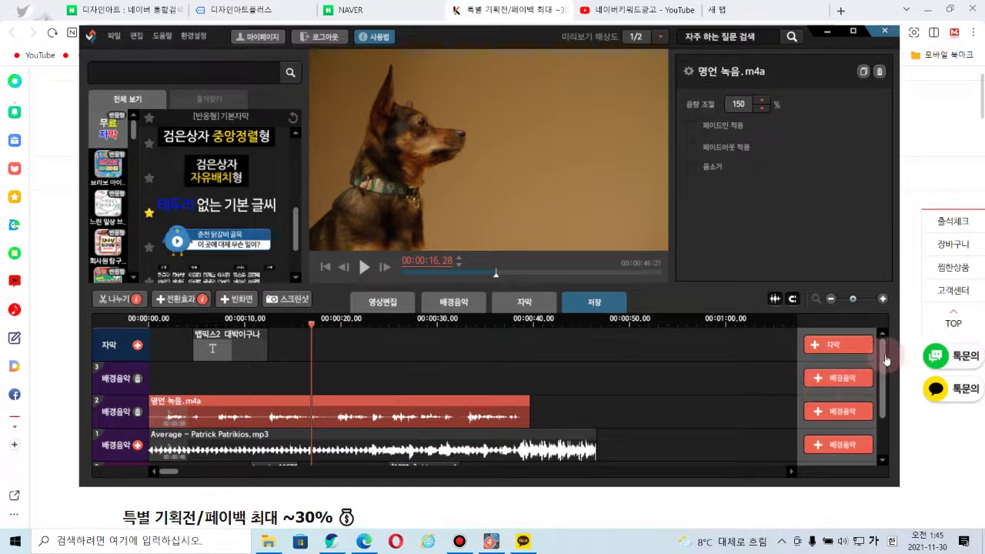
pyautogui.moveTo(889, 360); pyautogui.dragTo(888, 426)
pyautogui.moveTo(891, 397); pyautogui.dragTo(908, 338)
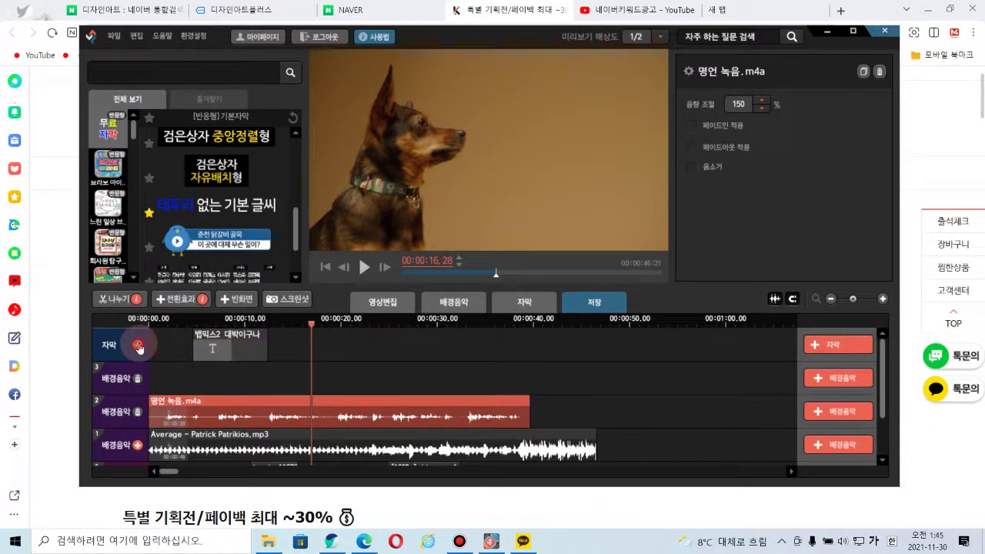
pyautogui.click(139, 346)
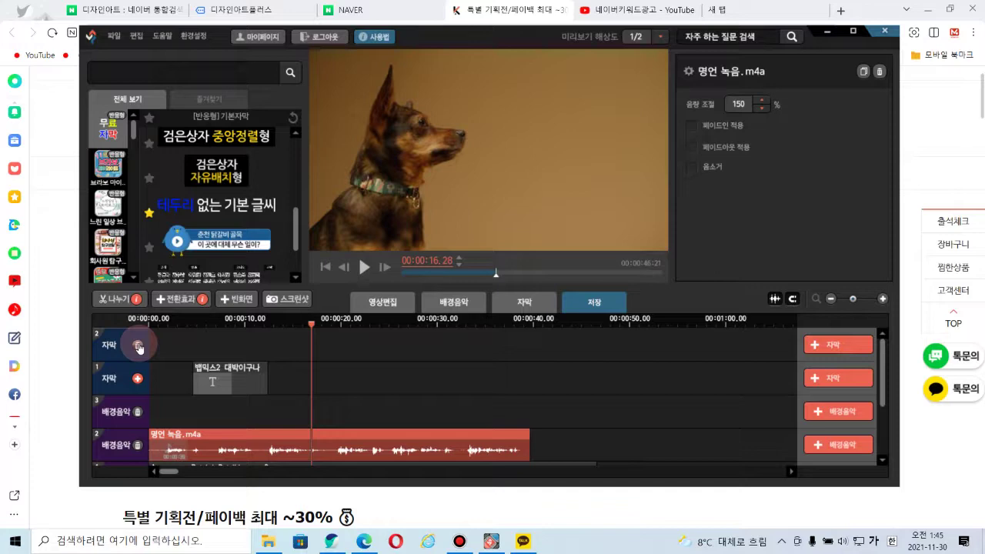
# - Insert subtitles on subtitle track 1: 테두리 없는 기본 글씨 at 00:00:16.28, 검은상자 중앙정렬형 at 00:00:23.08, and 이 곳에 대체 무슨 일이? at 00:00:29.22
pyautogui.click(278, 201)
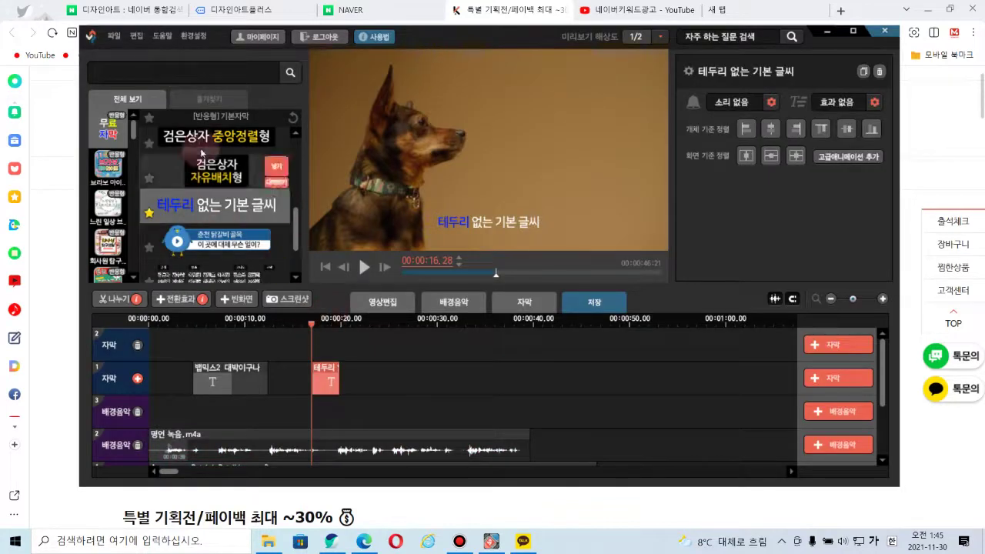
pyautogui.moveTo(313, 333); pyautogui.dragTo(372, 329)
pyautogui.click(276, 137)
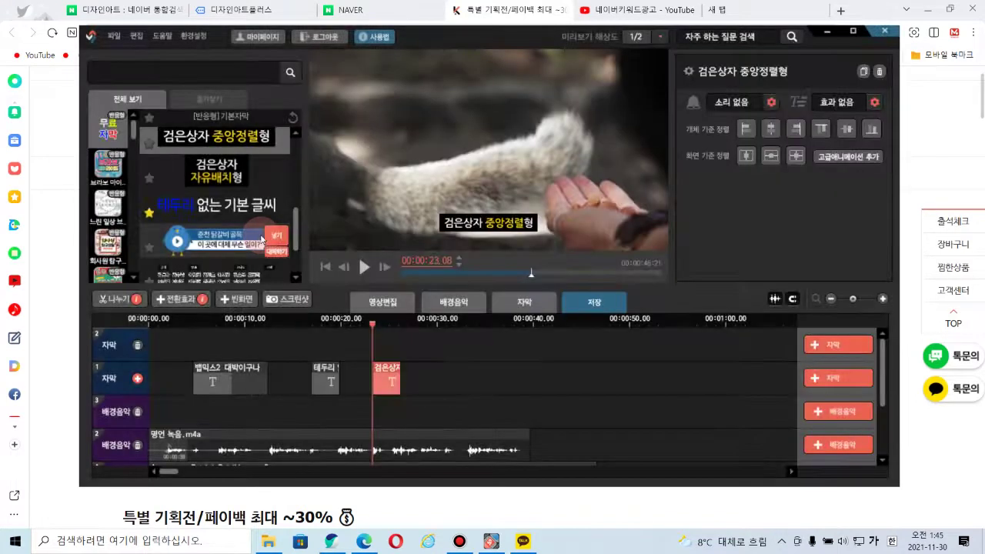
pyautogui.moveTo(372, 329); pyautogui.dragTo(434, 330)
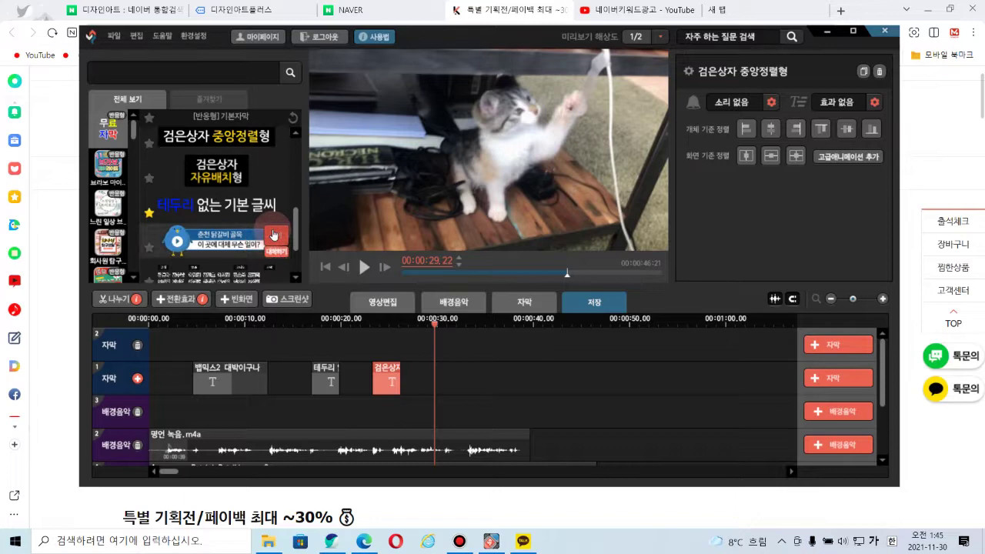
pyautogui.click(274, 234)
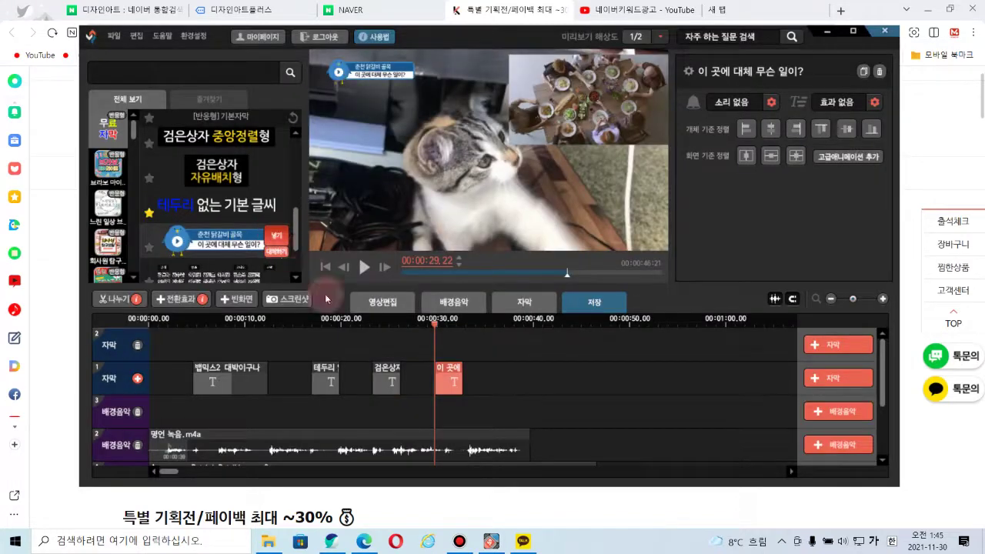
# - Move the 이 곳에 대체 무슨 일이? subtitle to the start of subtitle track 2 and extend it to the end of 명언 녹음.m4a
pyautogui.click(452, 367)
pyautogui.moveTo(452, 368); pyautogui.dragTo(163, 342)
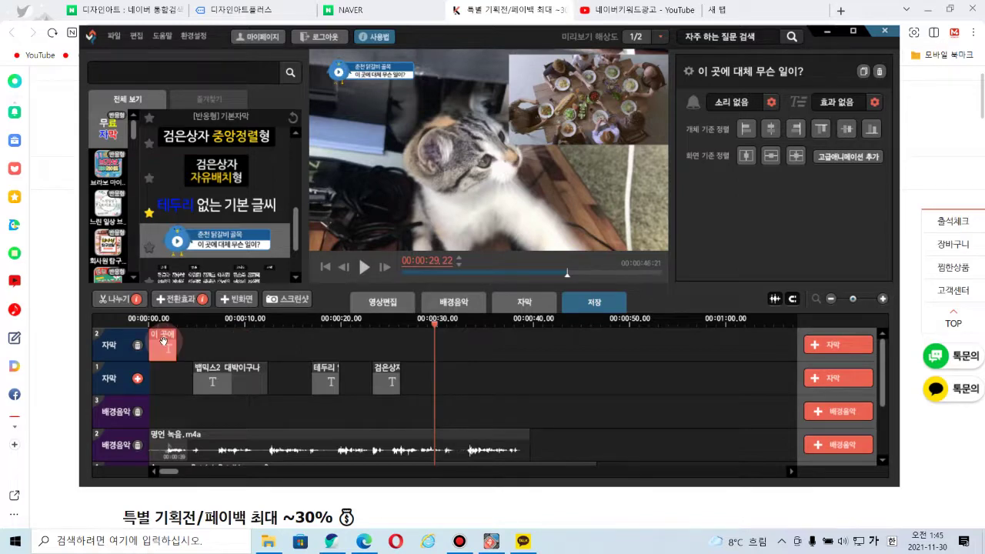
pyautogui.click(242, 350)
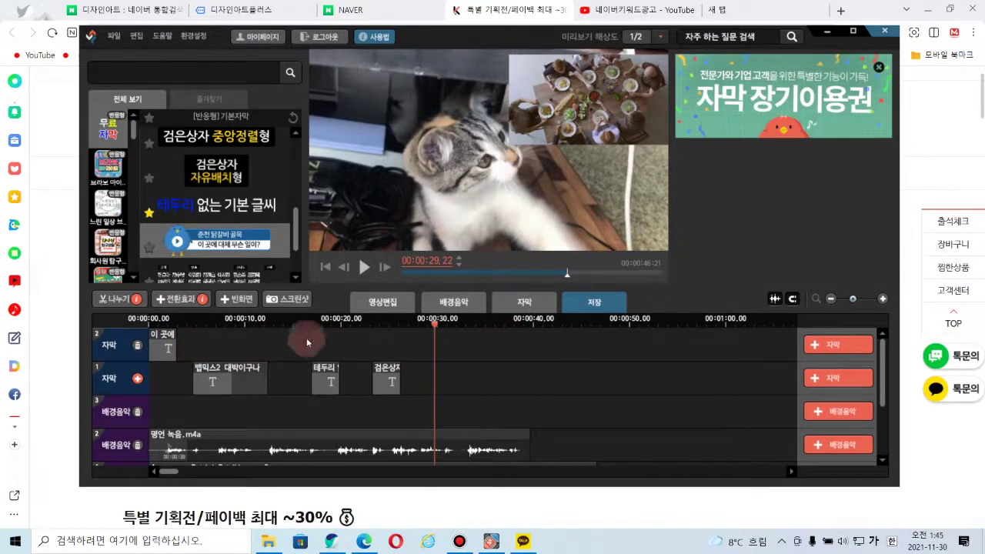
pyautogui.moveTo(175, 348); pyautogui.dragTo(530, 367)
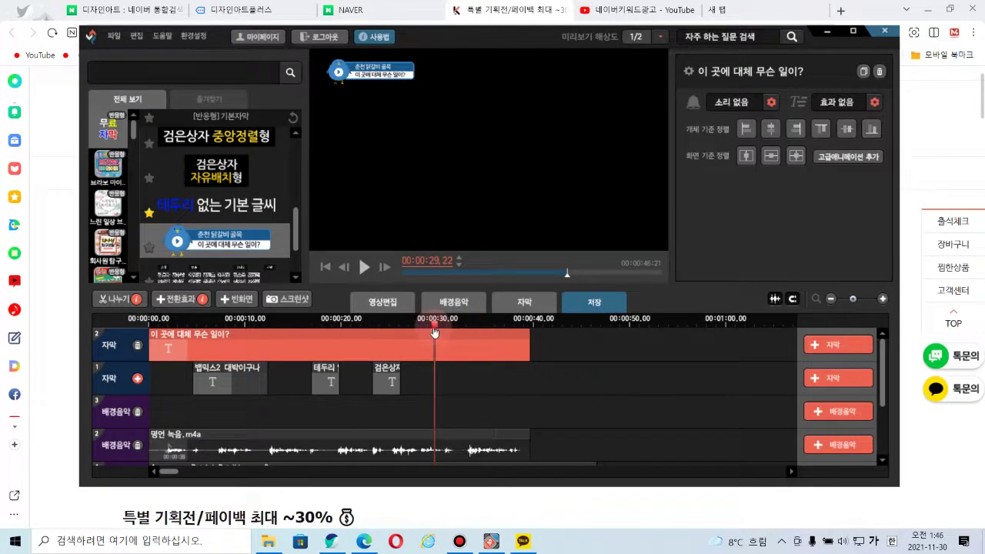
# - Add a third subtitle track and move the 테두리 없는 기본 글씨 subtitle onto it at about 00:00:07, overlapping 뱁믹스2 대박이구나
pyautogui.moveTo(435, 332); pyautogui.dragTo(482, 330)
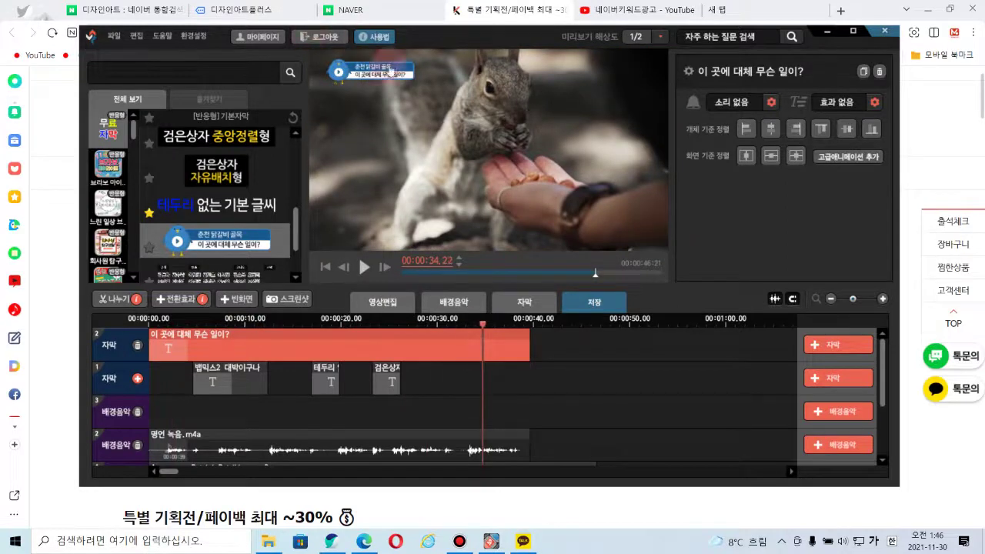
pyautogui.click(378, 71)
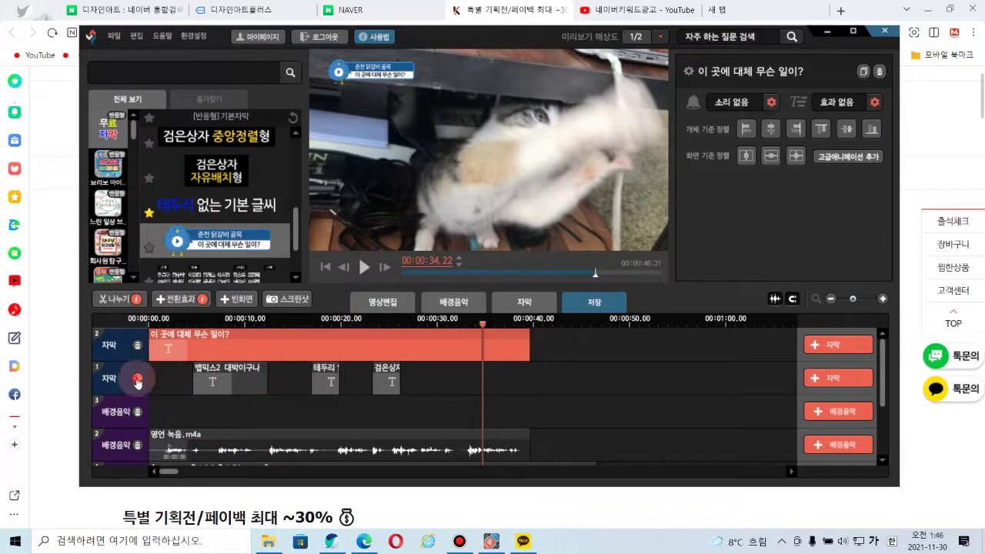
pyautogui.click(137, 379)
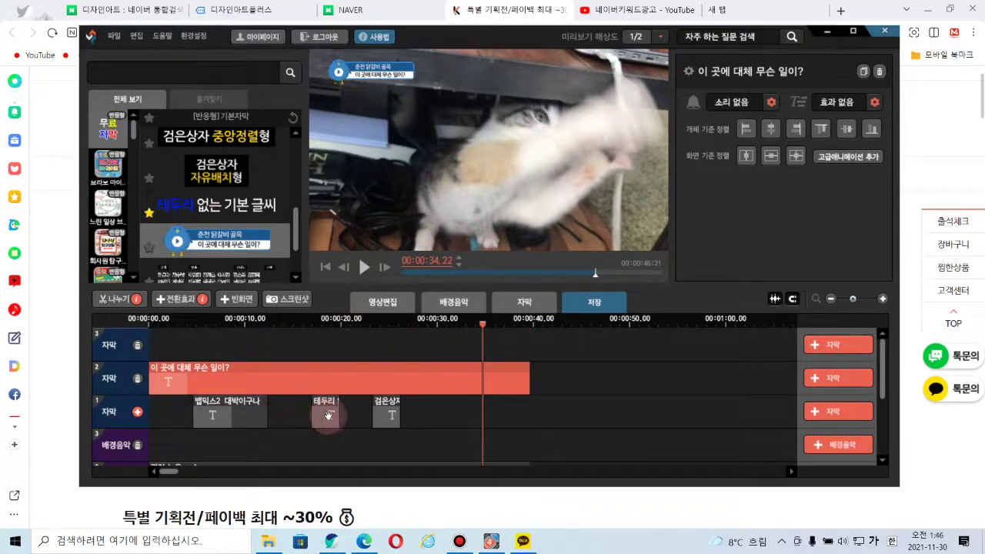
pyautogui.moveTo(327, 412); pyautogui.dragTo(237, 349)
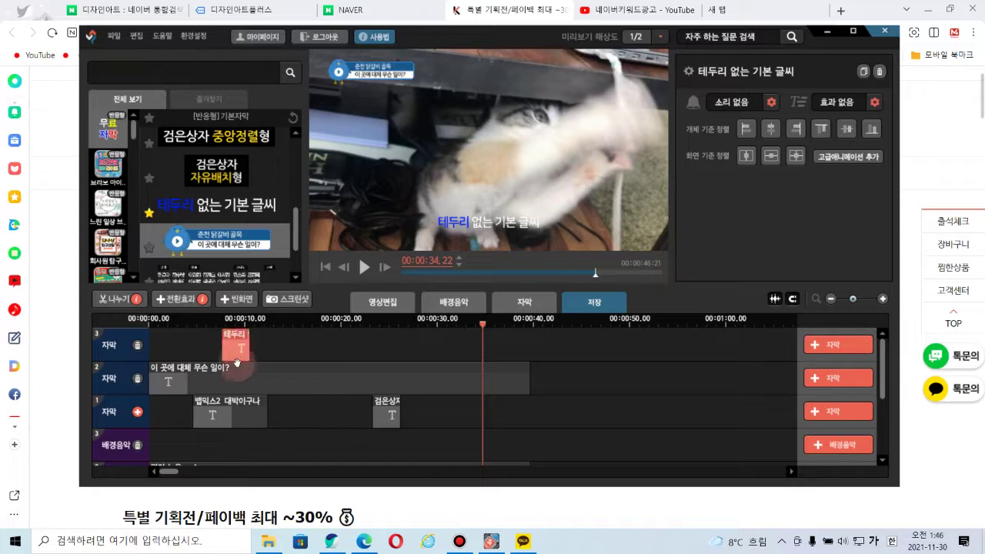
# - Compare the overlapping 테두리 없는 기본 글씨 and 뱁믹스2 대박이구나 subtitles, playing from 00:00:05.08 and pausing at 00:00:09.10
pyautogui.click(221, 409)
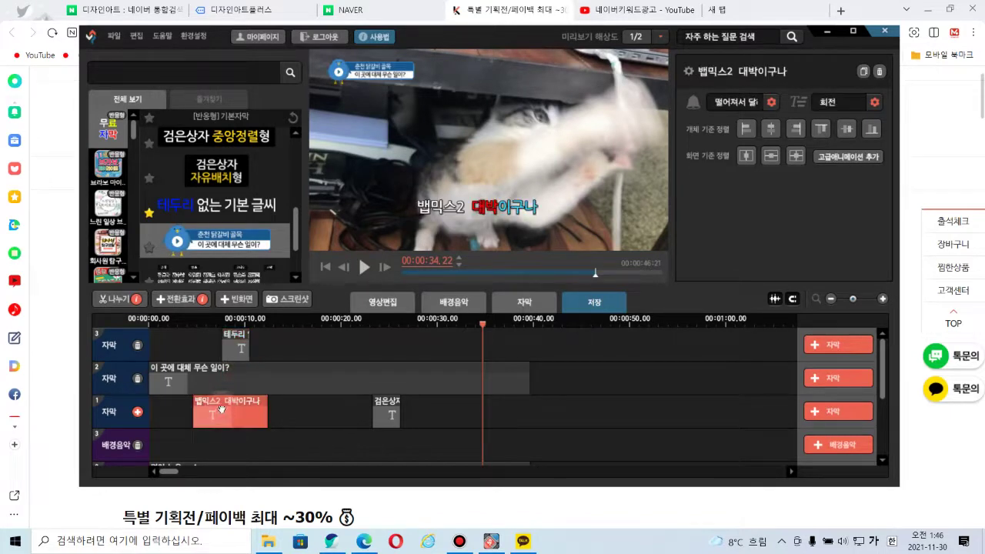
pyautogui.click(240, 347)
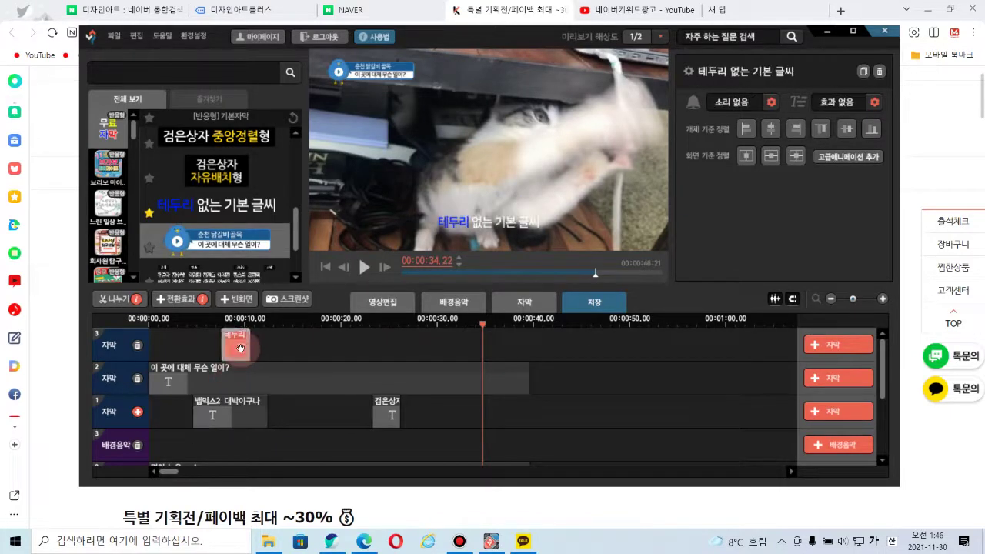
pyautogui.click(229, 421)
pyautogui.click(234, 339)
pyautogui.click(221, 419)
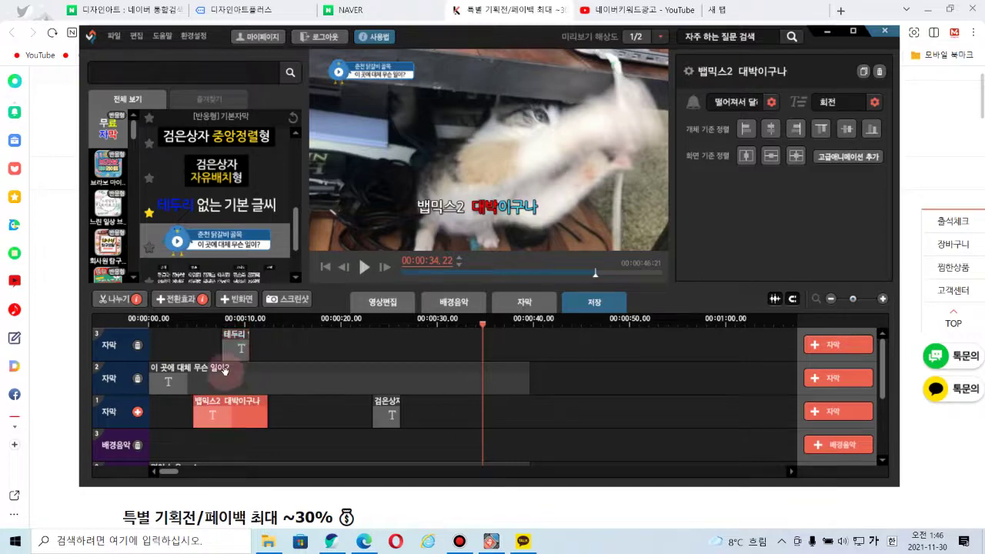
pyautogui.click(234, 341)
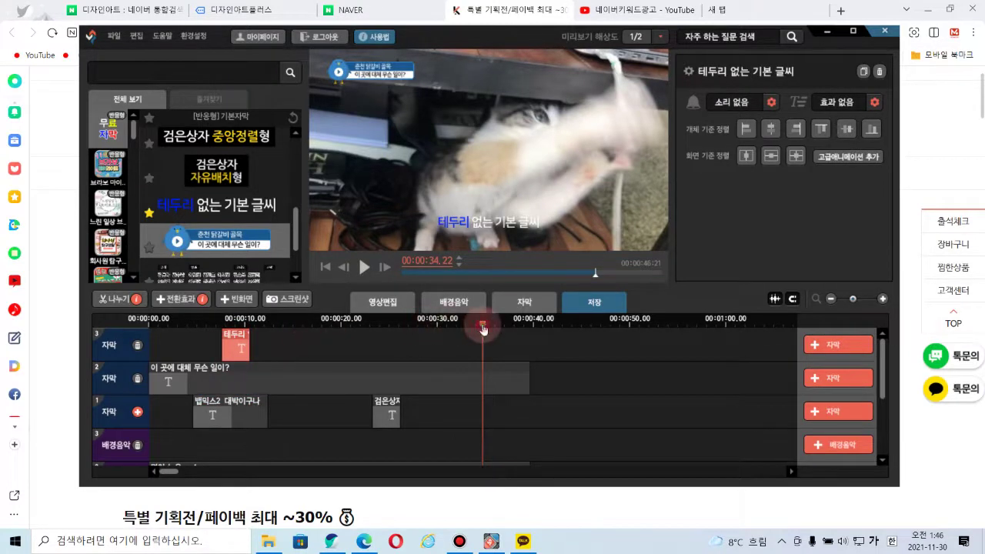
pyautogui.moveTo(483, 329); pyautogui.dragTo(192, 332)
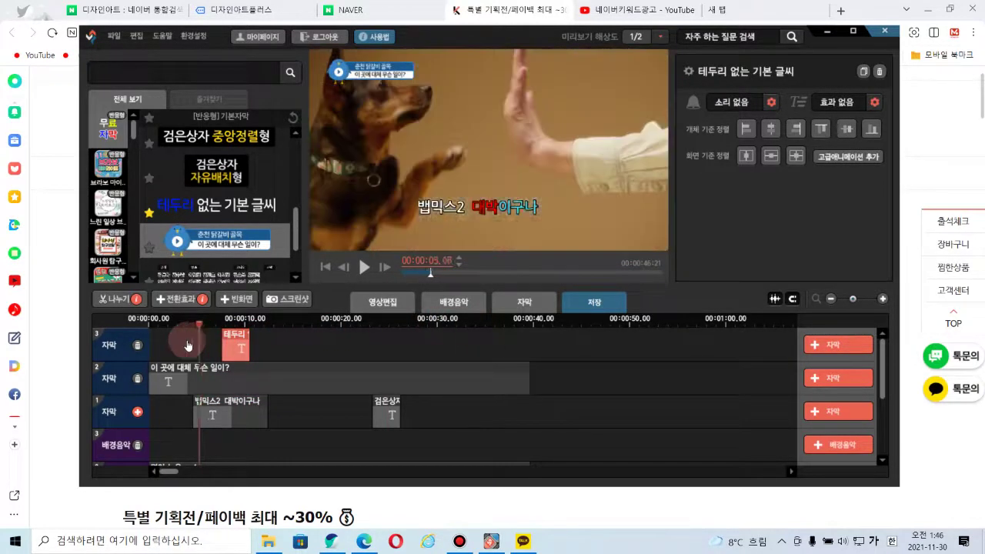
pyautogui.click(364, 268)
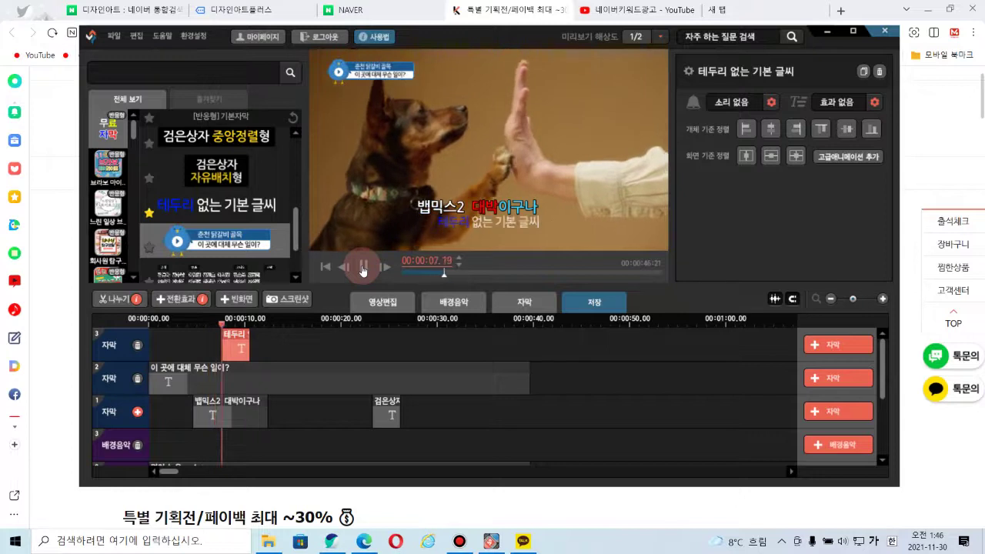
pyautogui.click(364, 268)
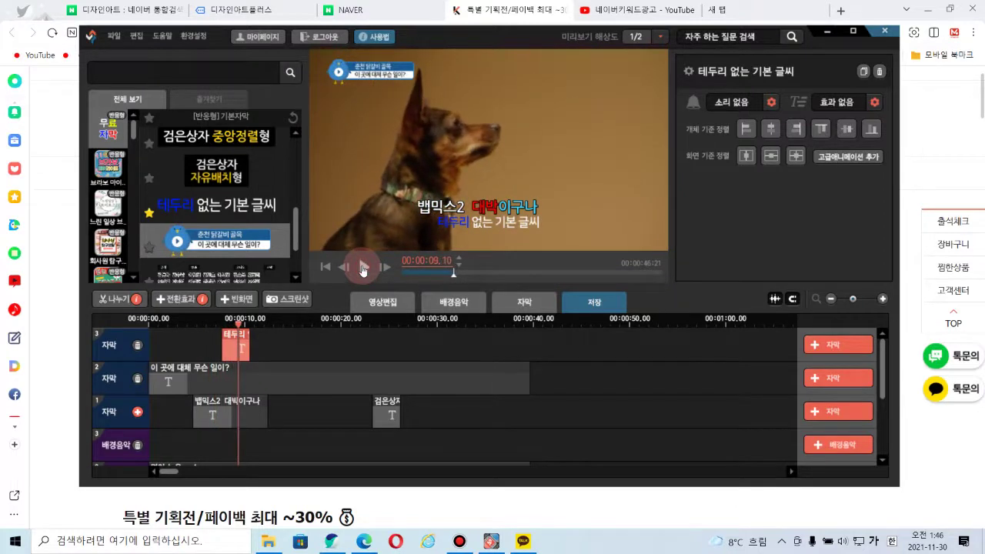
# - Release the 테두리 없는 기본 글씨 subtitle's responsive mode and move it to the top centre of the video frame
pyautogui.click(491, 225)
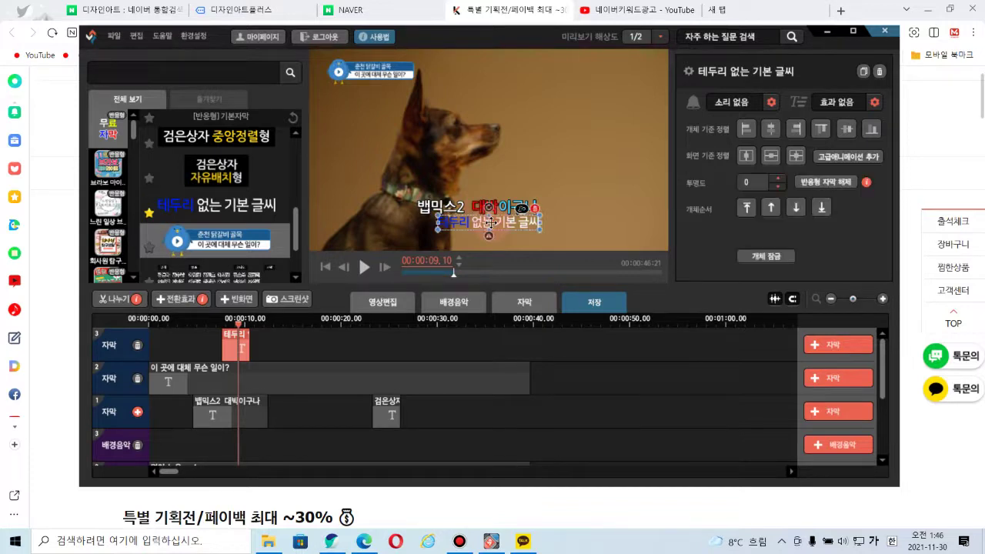
pyautogui.click(826, 182)
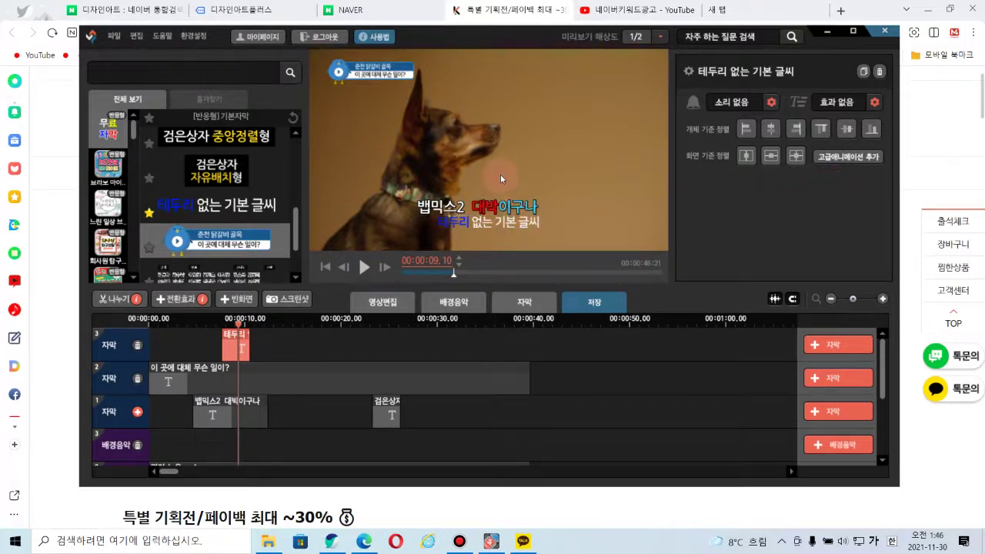
pyautogui.moveTo(481, 227); pyautogui.dragTo(499, 59)
pyautogui.click(561, 151)
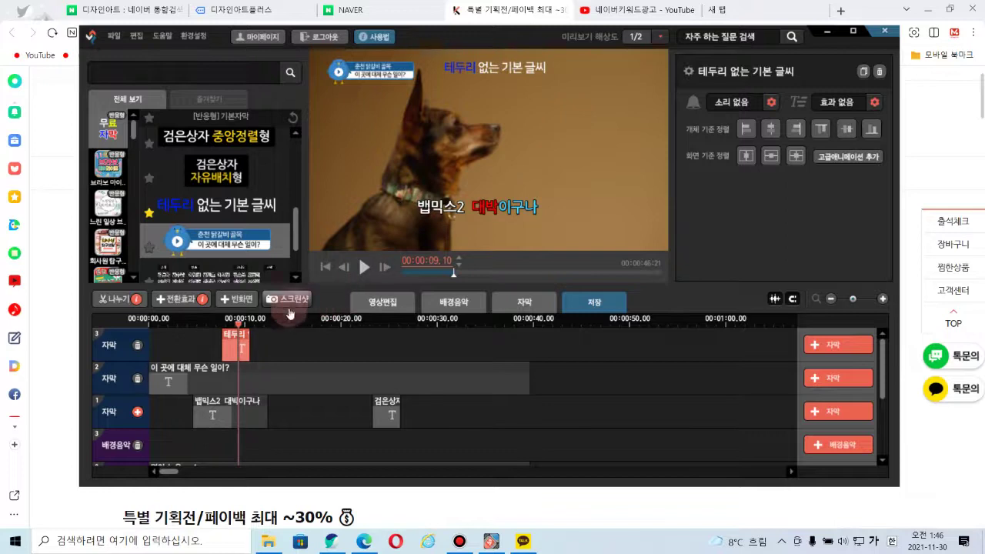
# - Play the video from 00:00:07.18 to check the repositioned subtitle, pausing at 00:00:12.25
pyautogui.click(241, 332)
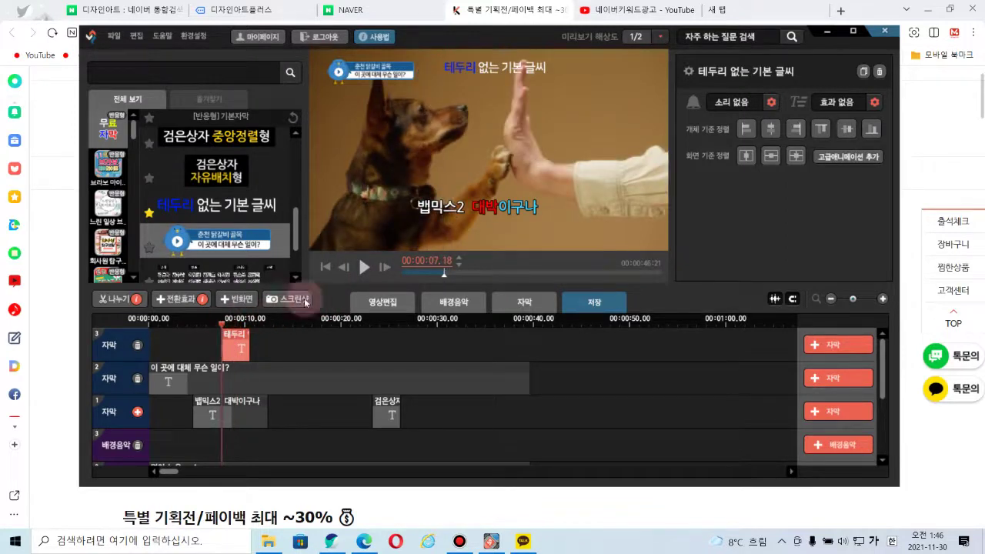
pyautogui.click(365, 268)
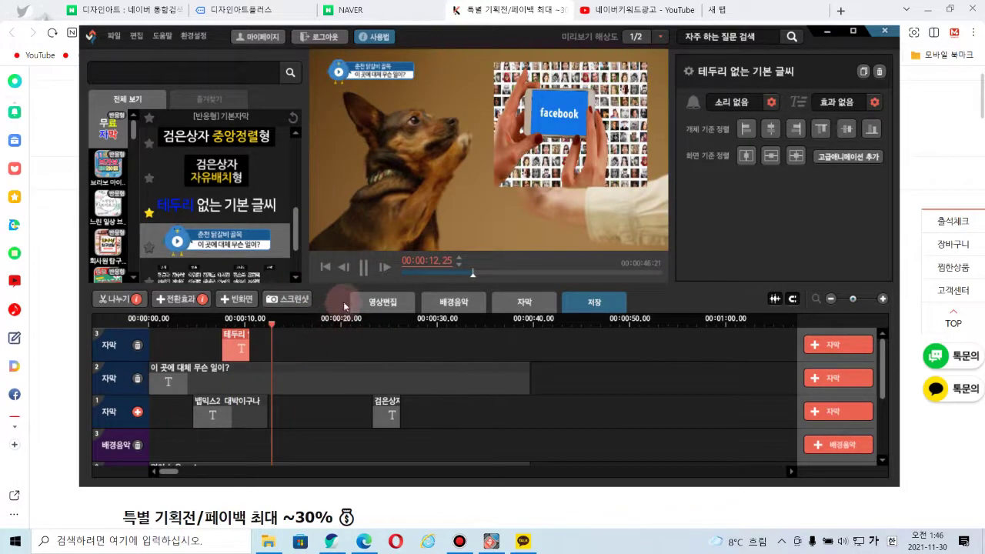
pyautogui.click(366, 268)
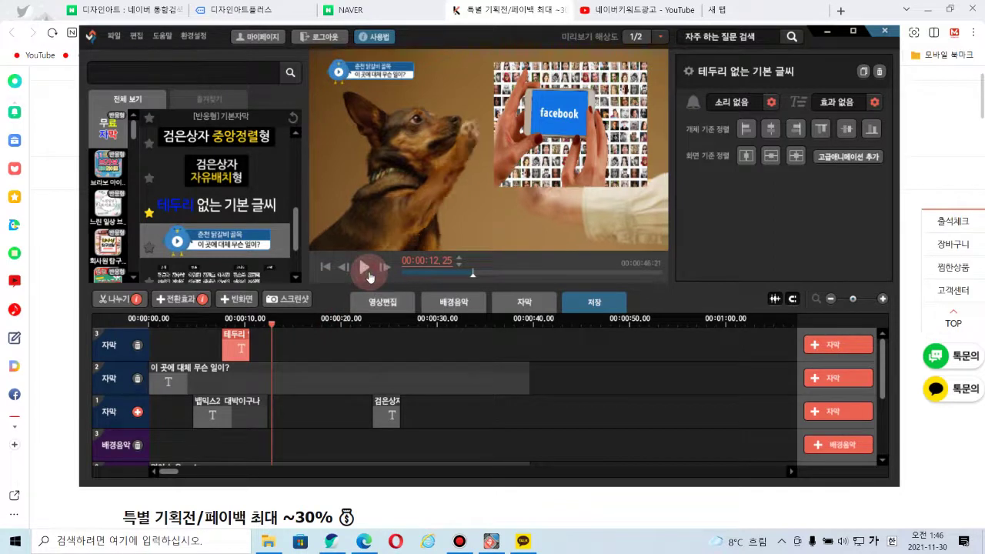
pyautogui.click(613, 508)
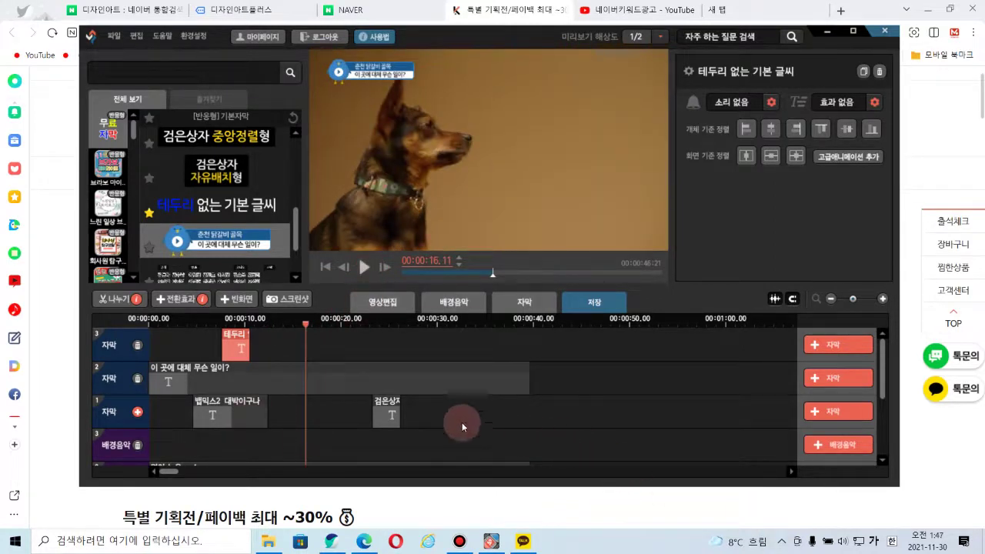
# - Move the 검은상자 중앙정렬형 subtitle to subtitle track 3 at about 00:00:21 and add a fourth subtitle track
pyautogui.moveTo(391, 417); pyautogui.dragTo(369, 346)
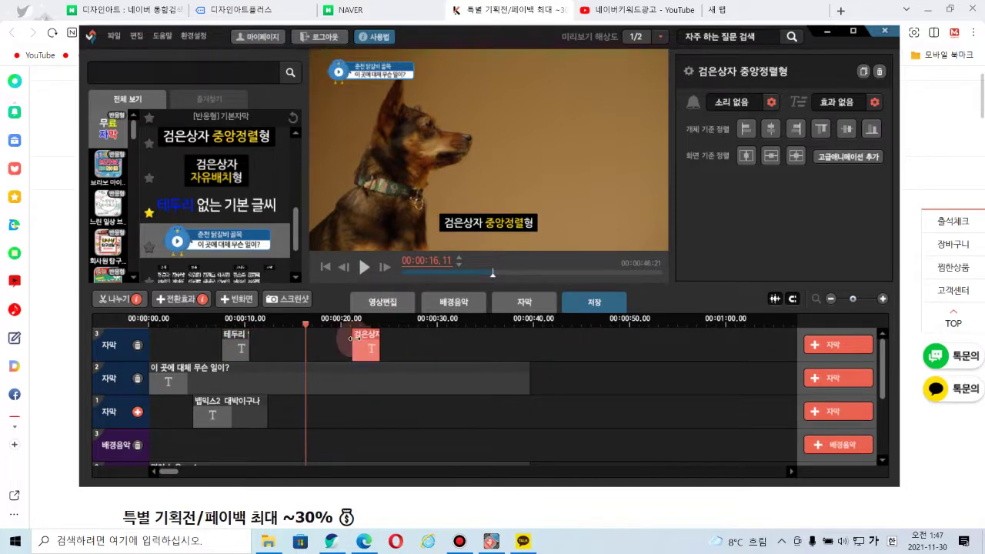
pyautogui.click(138, 414)
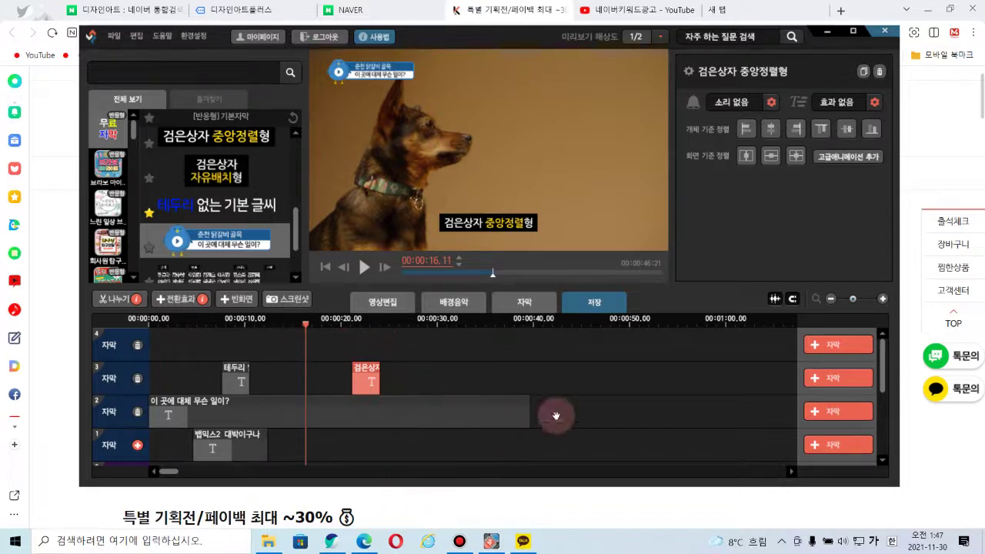
pyautogui.hscroll(2, 633, 397)
pyautogui.hscroll(-2, 634, 399)
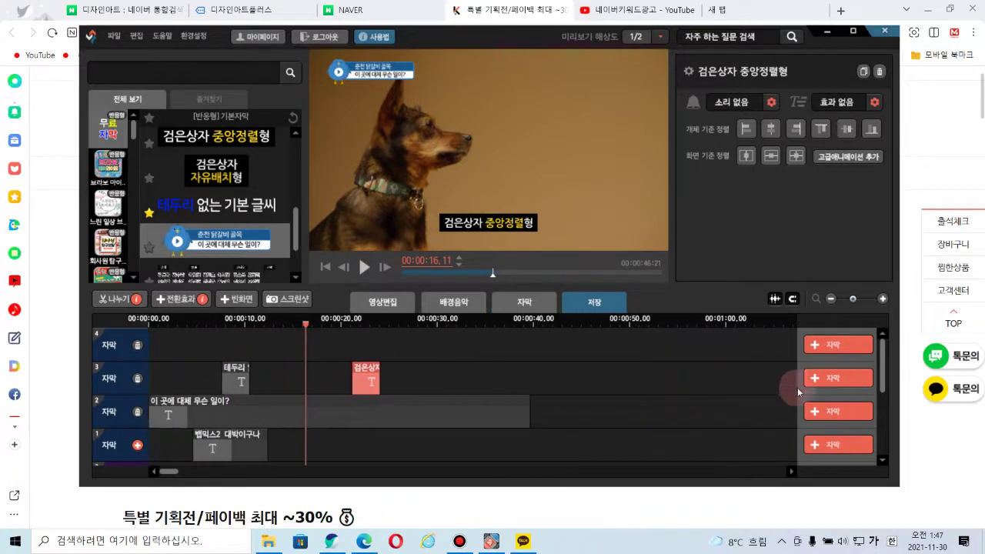
# - Insert the 오버랩 효과 transition at all four boundaries between the clips on video track 1
pyautogui.moveTo(885, 353); pyautogui.dragTo(883, 420)
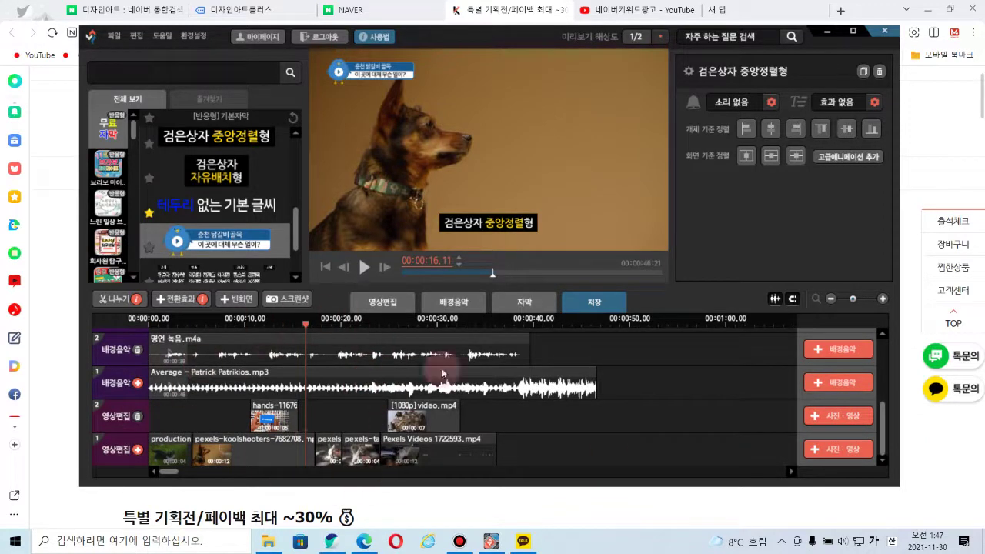
pyautogui.click(395, 419)
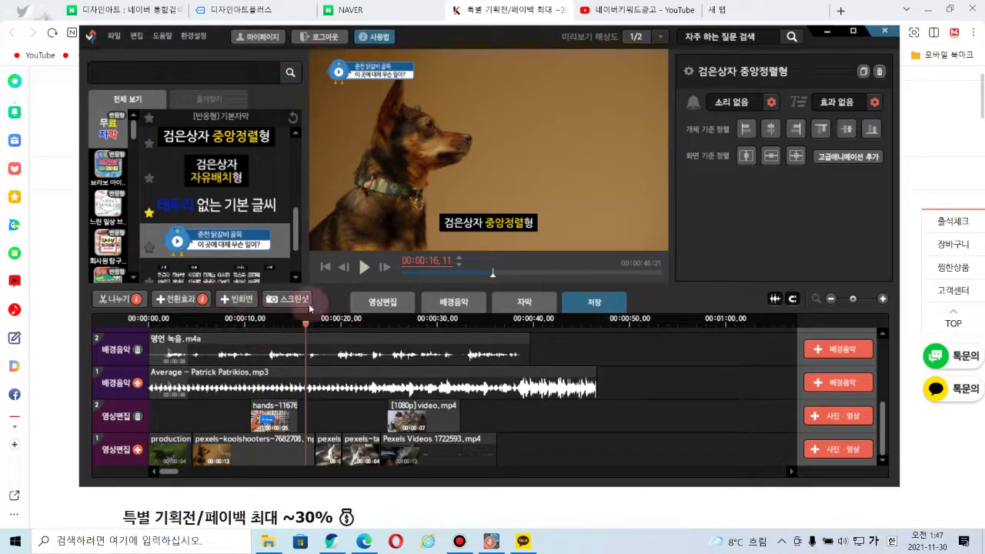
pyautogui.click(182, 301)
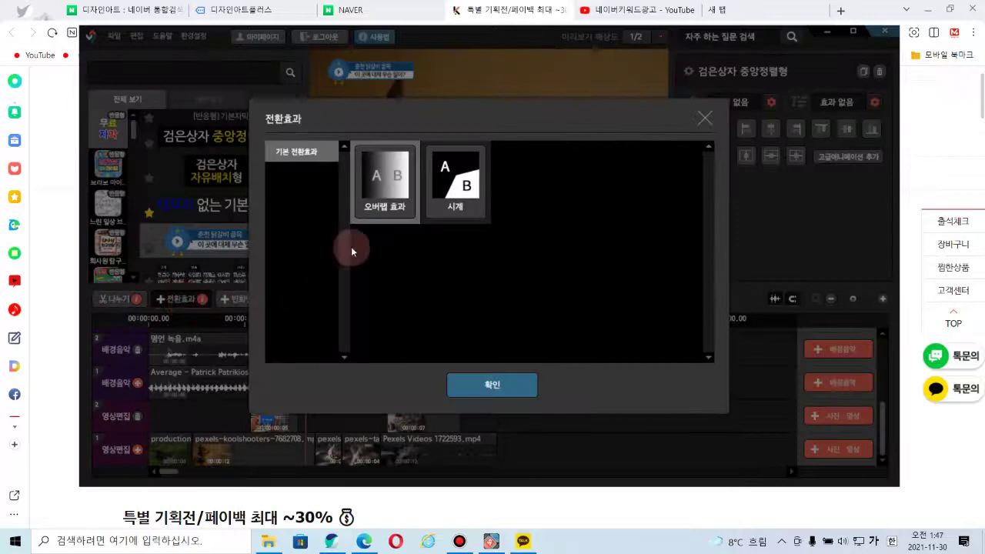
pyautogui.click(494, 390)
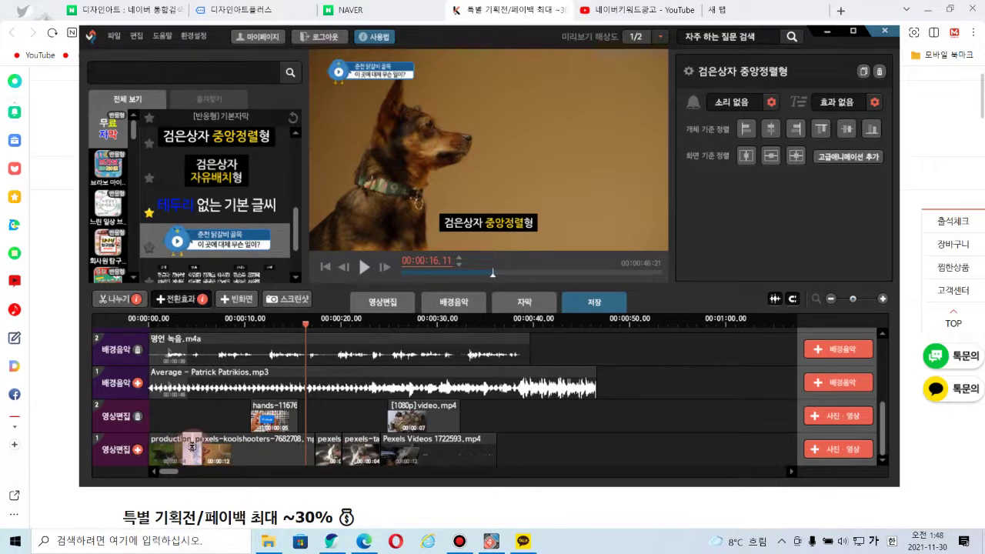
pyautogui.moveTo(192, 446)
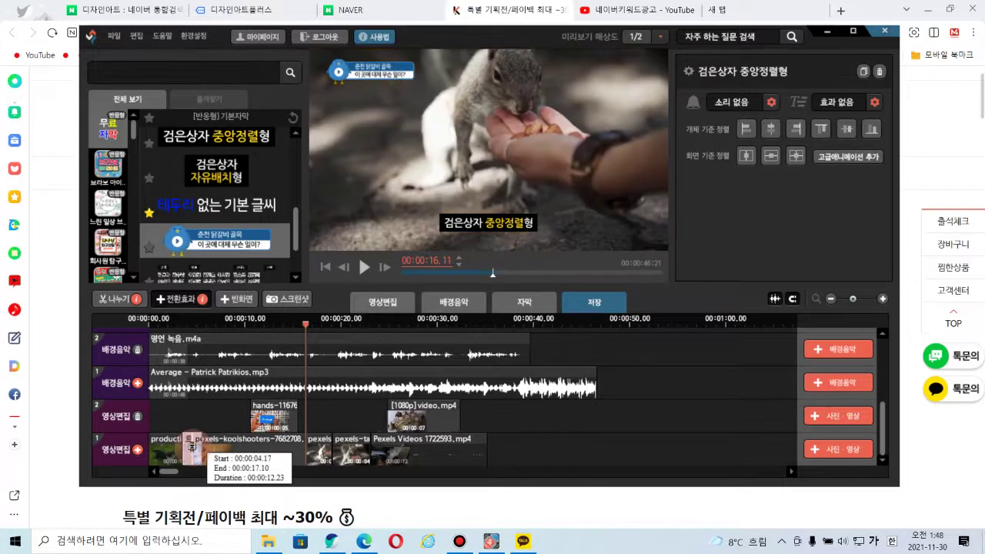
pyautogui.moveTo(192, 447); pyautogui.dragTo(302, 446)
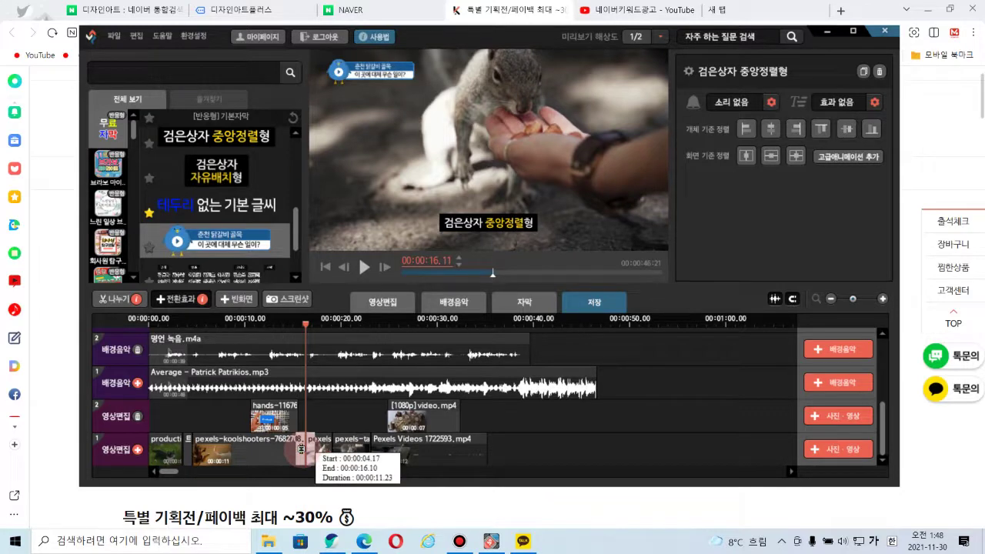
pyautogui.moveTo(304, 447); pyautogui.dragTo(360, 445)
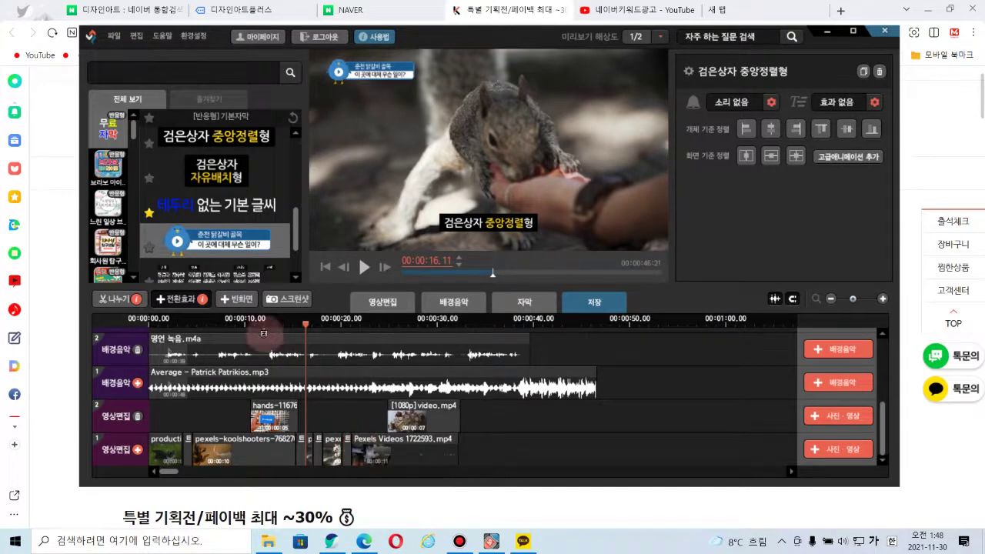
pyautogui.click(181, 301)
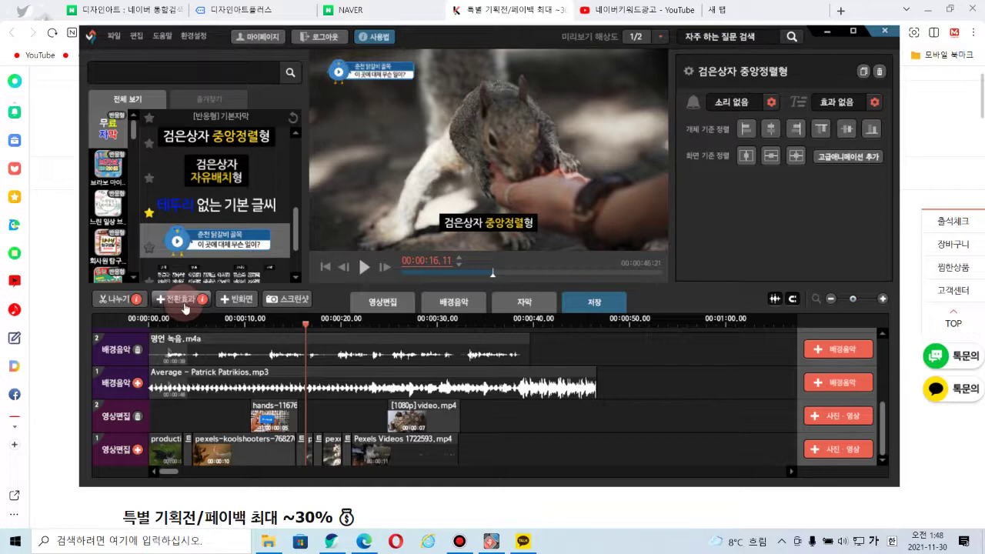
# - Play the video from the start and again from 00:00:01.26 to check the transition into the dog clip
pyautogui.click(292, 327)
pyautogui.moveTo(308, 331); pyautogui.dragTo(150, 325)
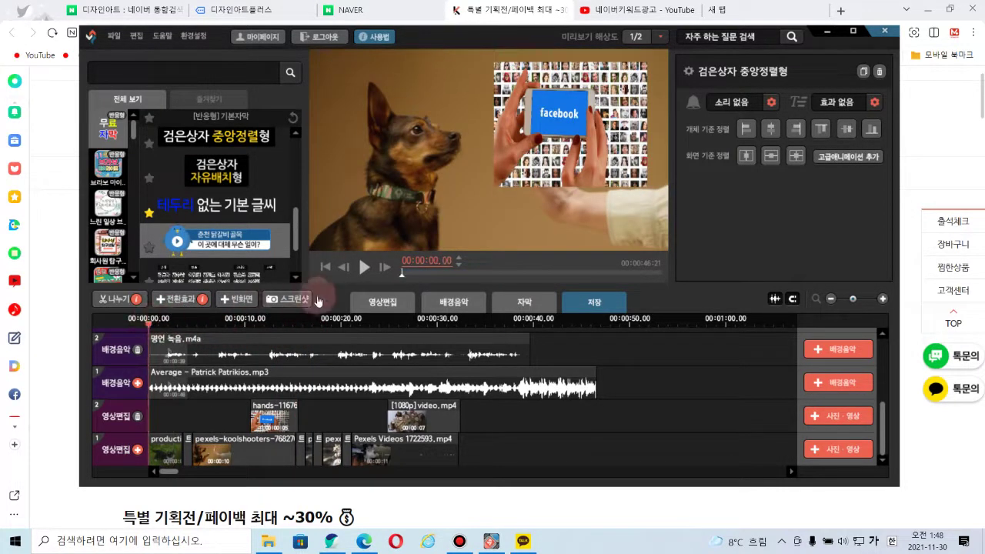
pyautogui.click(364, 268)
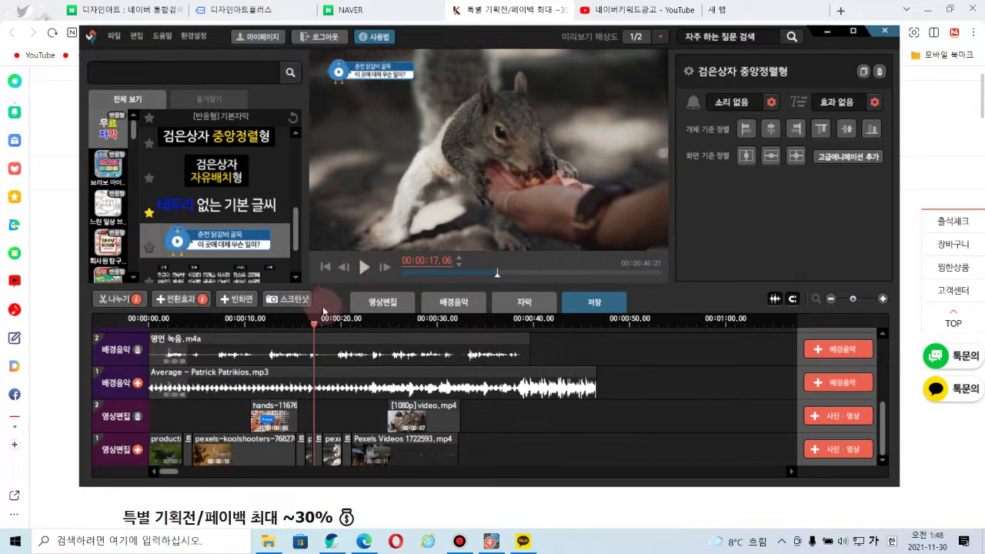
pyautogui.moveTo(314, 324); pyautogui.dragTo(164, 328)
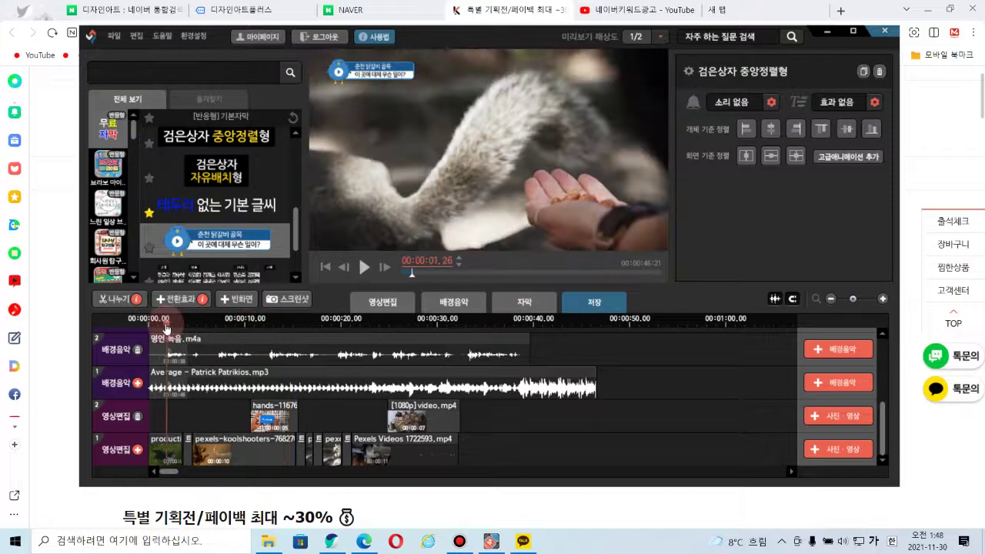
pyautogui.click(361, 267)
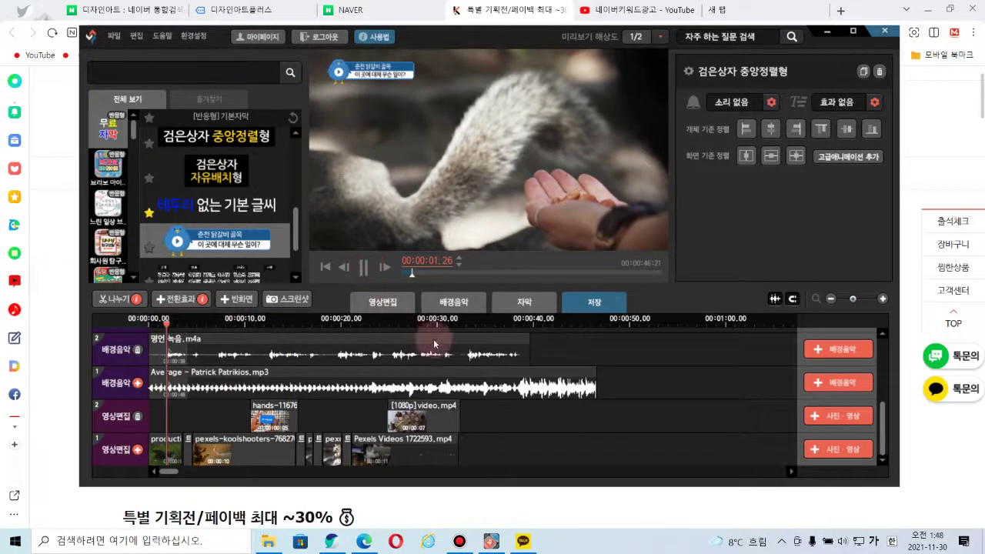
pyautogui.click(645, 370)
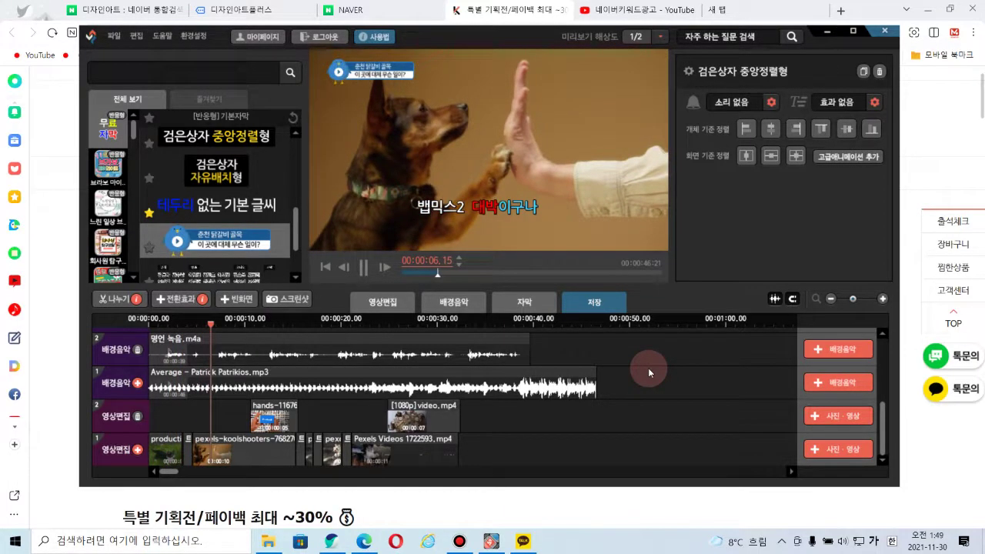
# - Play the video from 00:00:14.04 to 00:00:27.05 and scrub back to 00:00:17.04 to check the remaining transitions
pyautogui.click(285, 324)
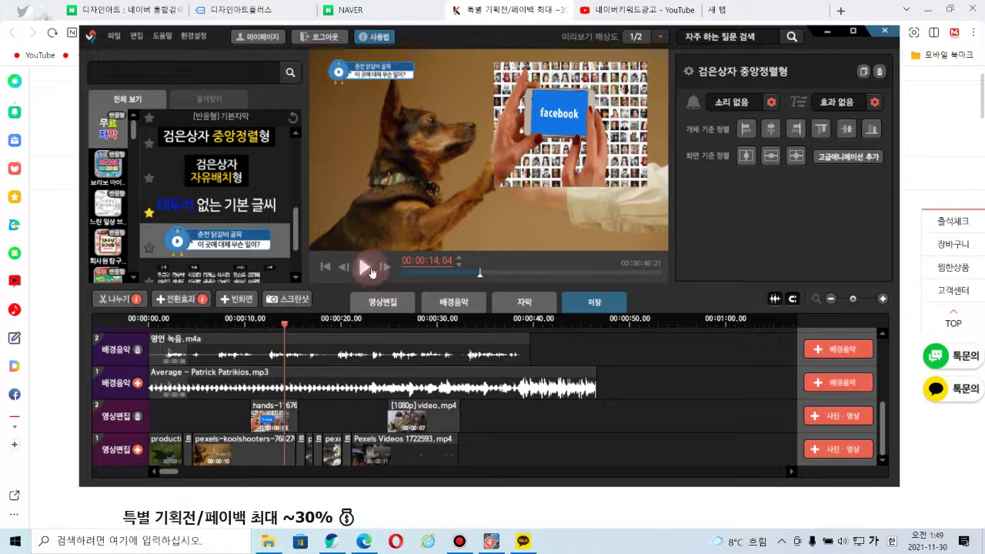
pyautogui.click(367, 269)
pyautogui.click(670, 414)
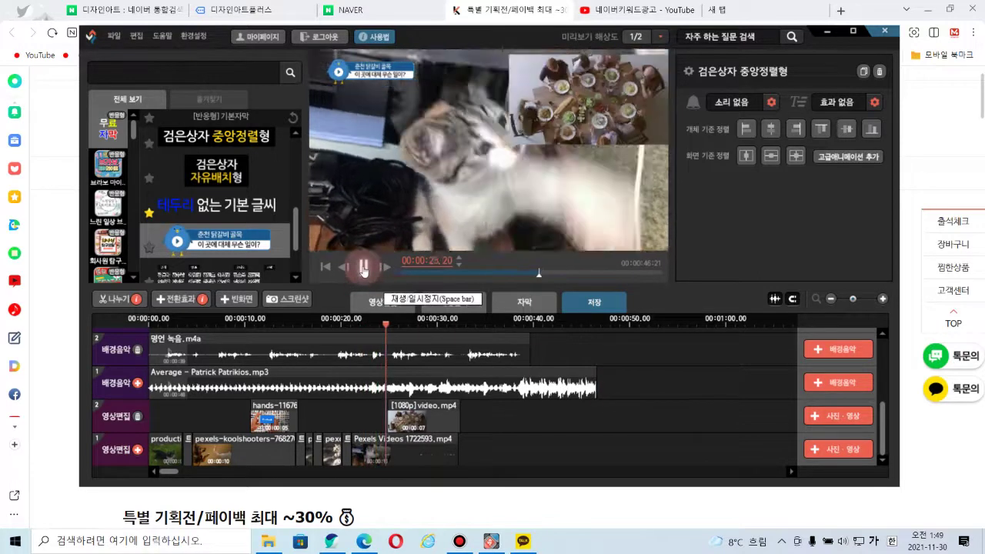
pyautogui.click(365, 268)
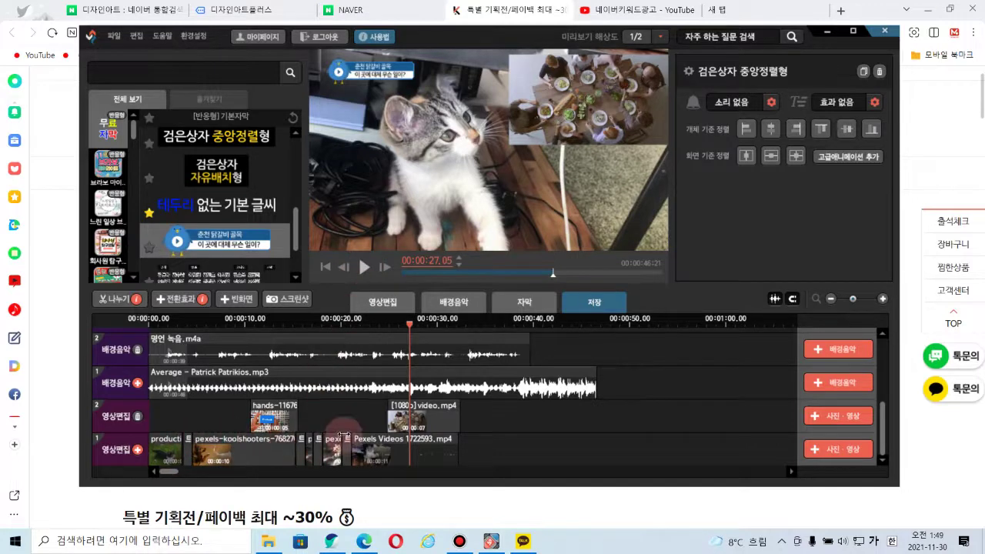
pyautogui.click(408, 324)
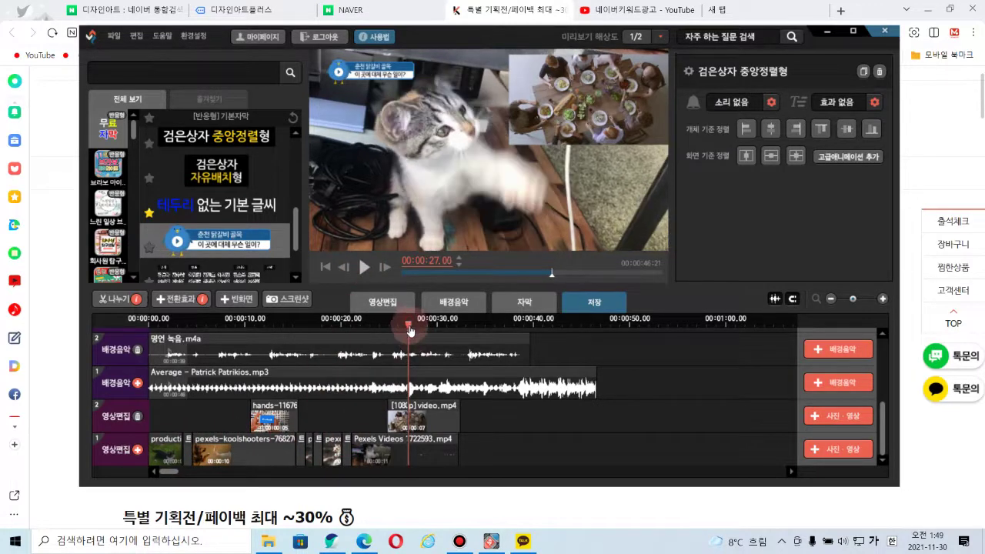
pyautogui.moveTo(409, 324); pyautogui.dragTo(314, 344)
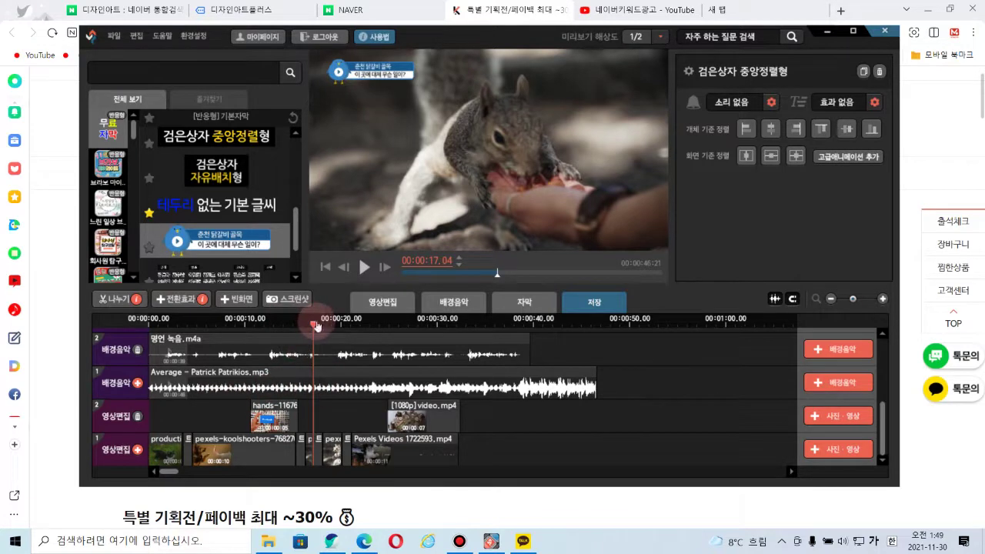
# - Insert a black blank screen (빈화면) and place it at the start of video track 1, replacing the first clip
pyautogui.moveTo(315, 324); pyautogui.dragTo(472, 364)
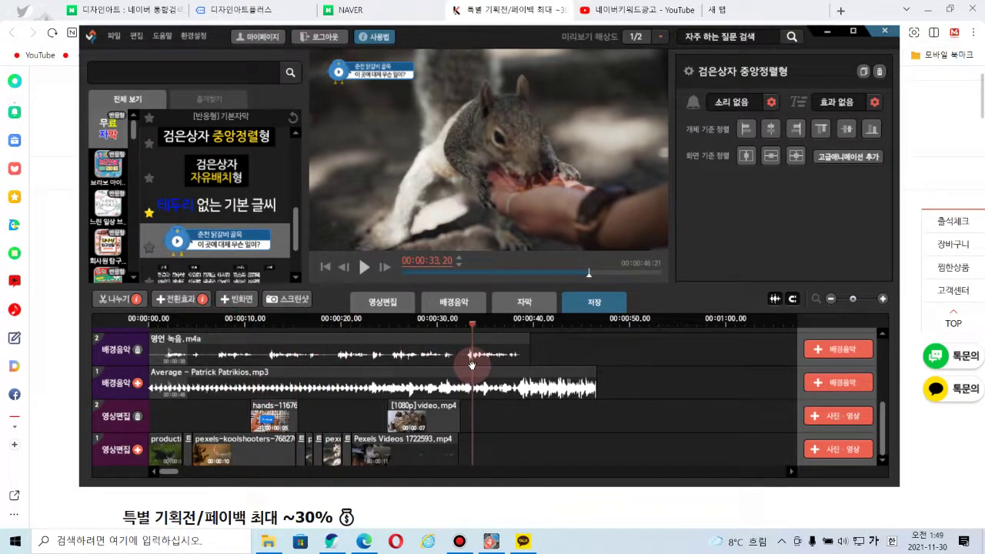
pyautogui.click(237, 298)
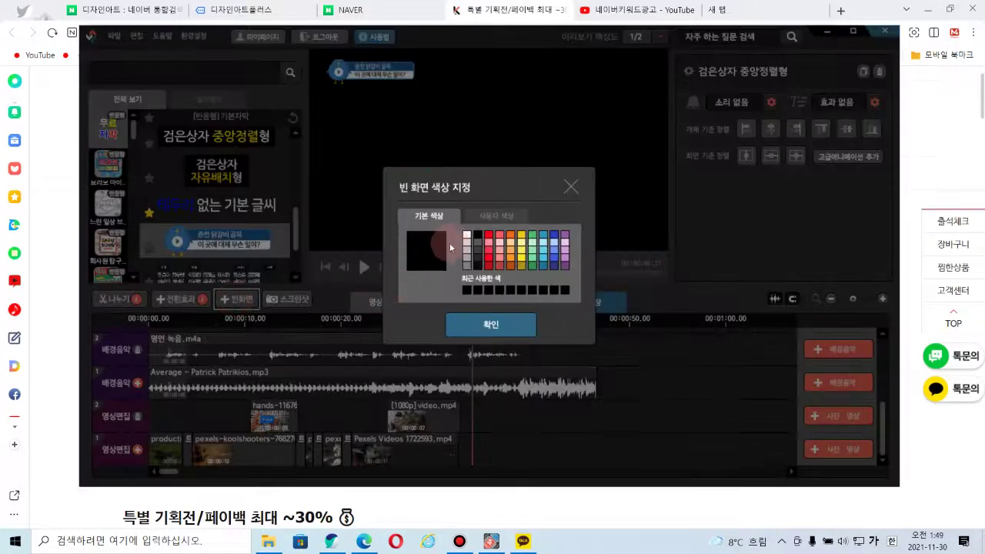
pyautogui.click(491, 324)
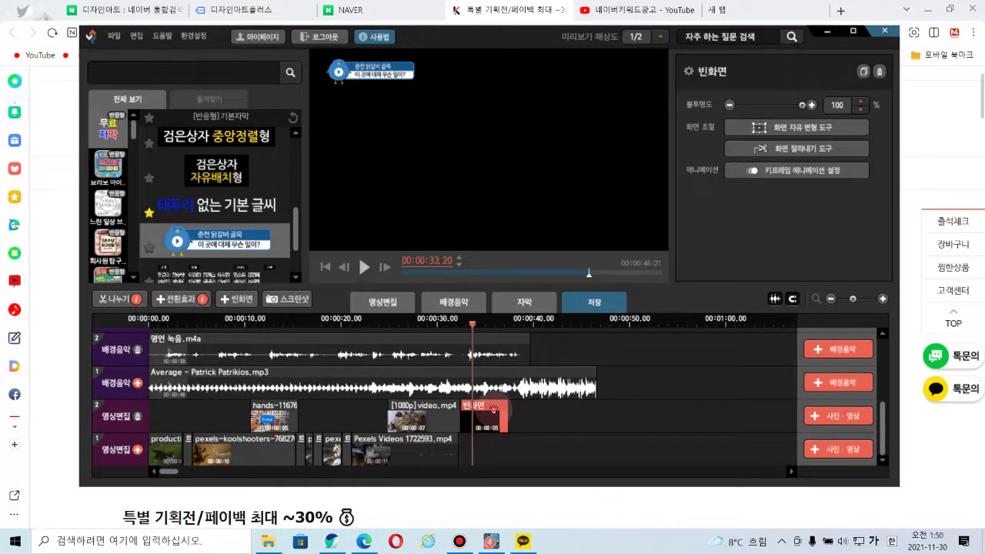
pyautogui.hotkey('ctrl', 'z')
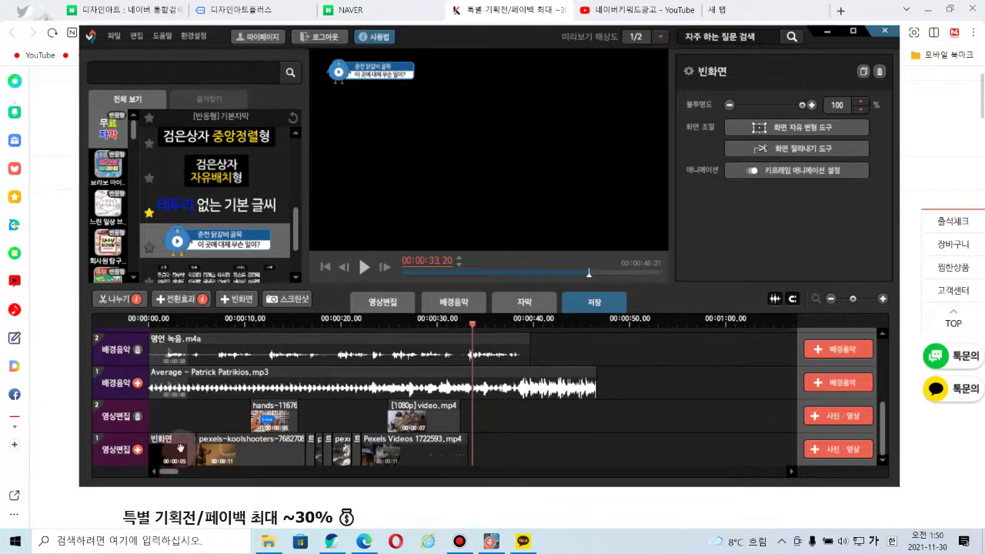
# - Add the 오늘도 대박이구나 basic subtitle at 00:00:00.00 over the black blank screen
pyautogui.moveTo(473, 332); pyautogui.dragTo(269, 337)
pyautogui.click(150, 321)
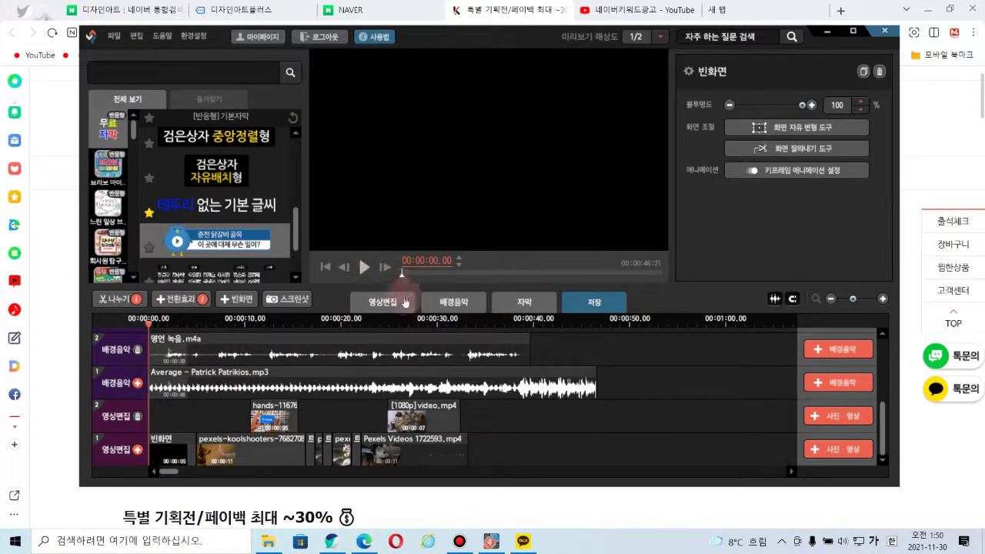
pyautogui.scroll(4, 238, 162)
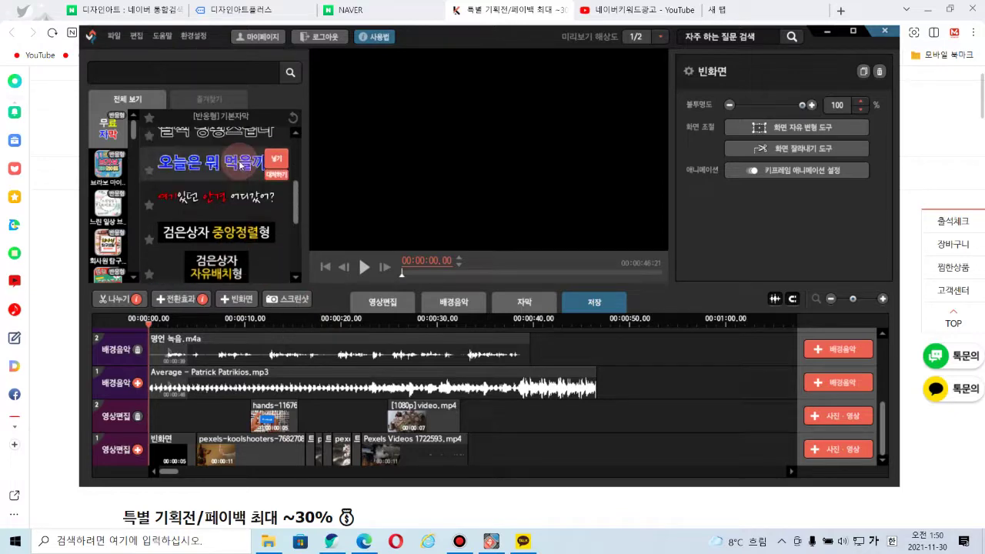
pyautogui.scroll(1, 244, 166)
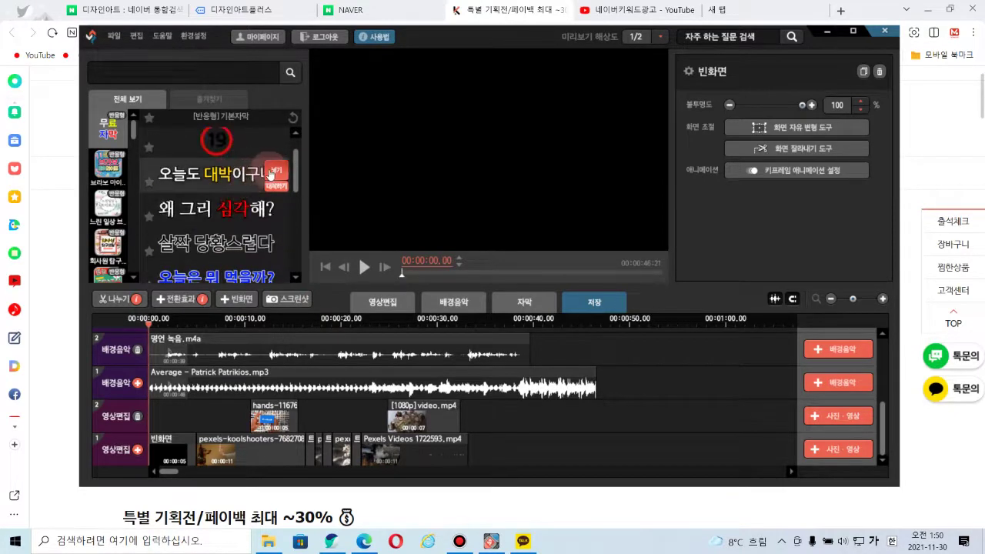
pyautogui.click(276, 174)
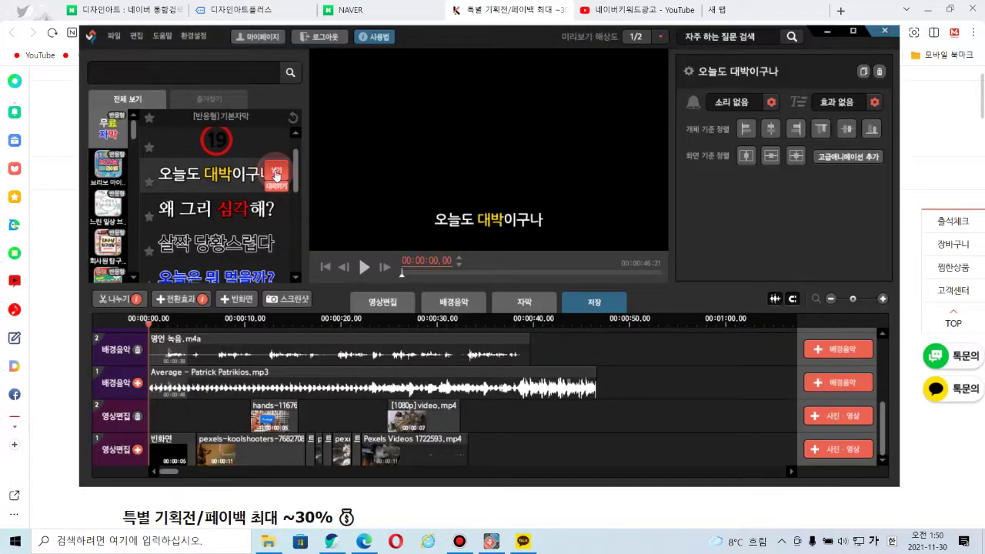
# - Change the new subtitle's text to "뱁믹스2 프로그램의 새로운 시작" and centre it vertically in the video frame
pyautogui.click(497, 216)
pyautogui.doubleClick(528, 223)
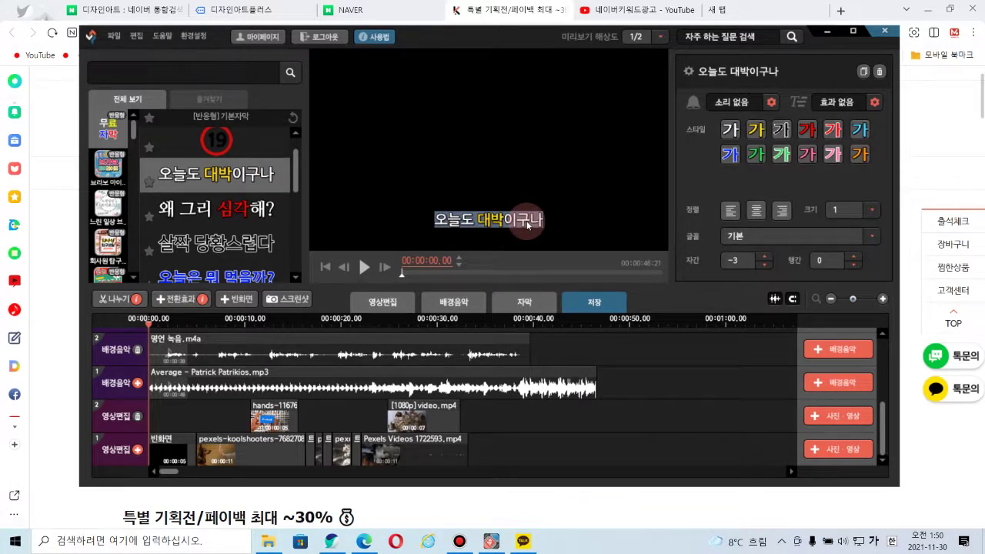
pyautogui.press('BackSpace')
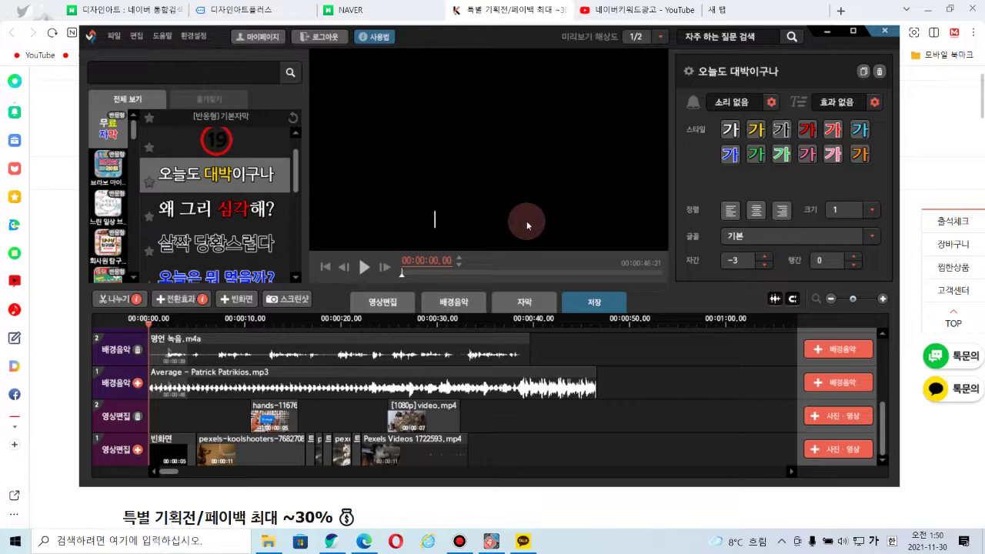
pyautogui.write('밥먹')
pyautogui.press('BackSpace')
pyautogui.write('스')
pyautogui.press('BackSpace')
pyautogui.write('믹스2')
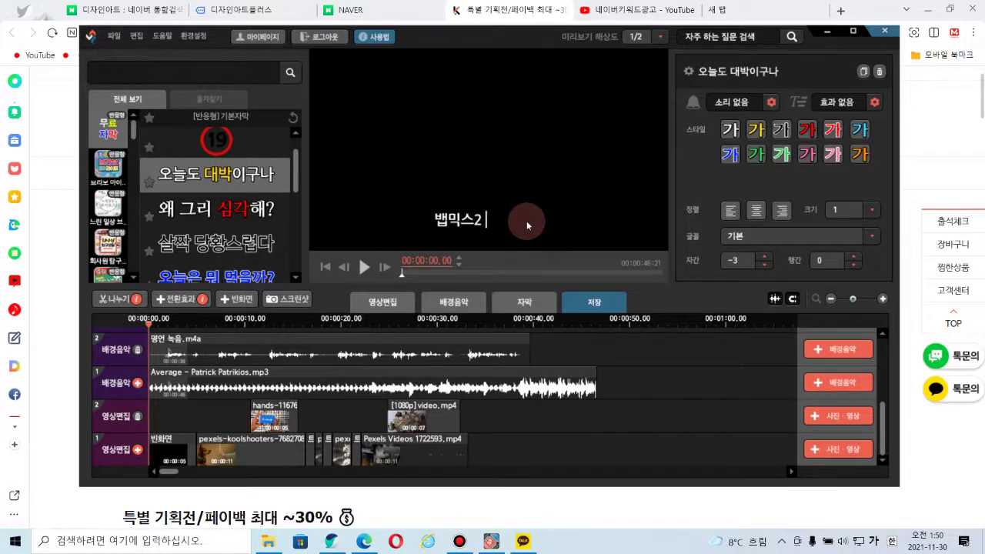
pyautogui.write(' 프로그램의 새로운 시')
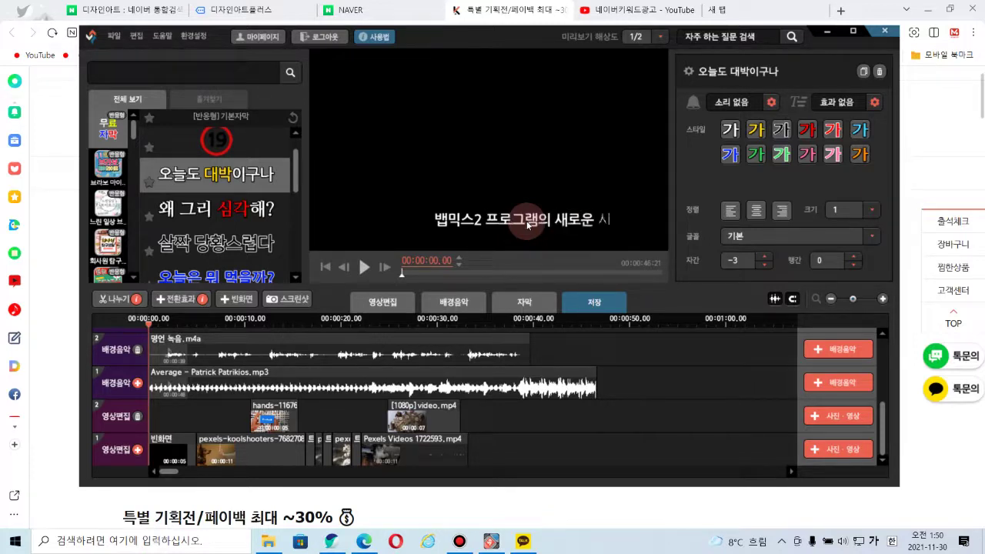
pyautogui.write('작')
pyautogui.click(511, 161)
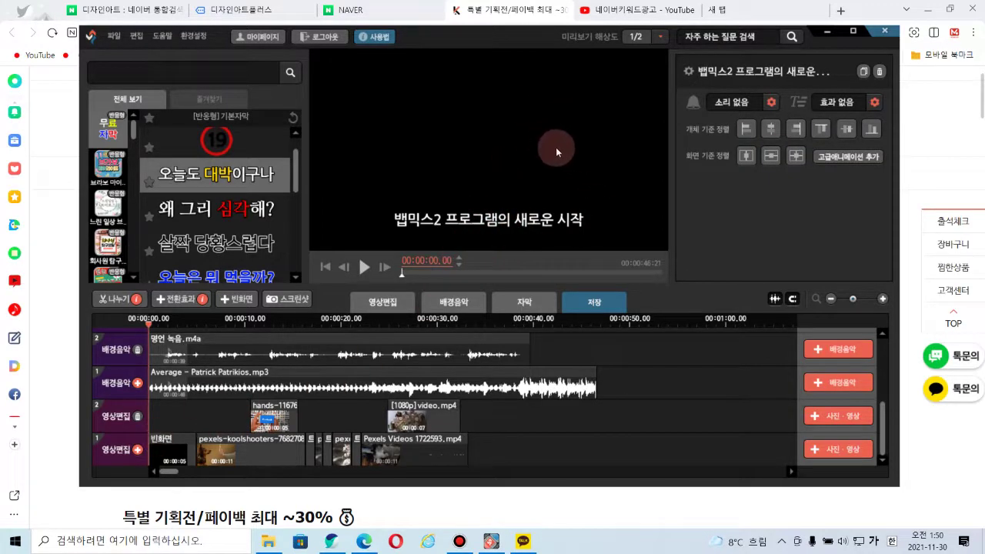
pyautogui.click(772, 156)
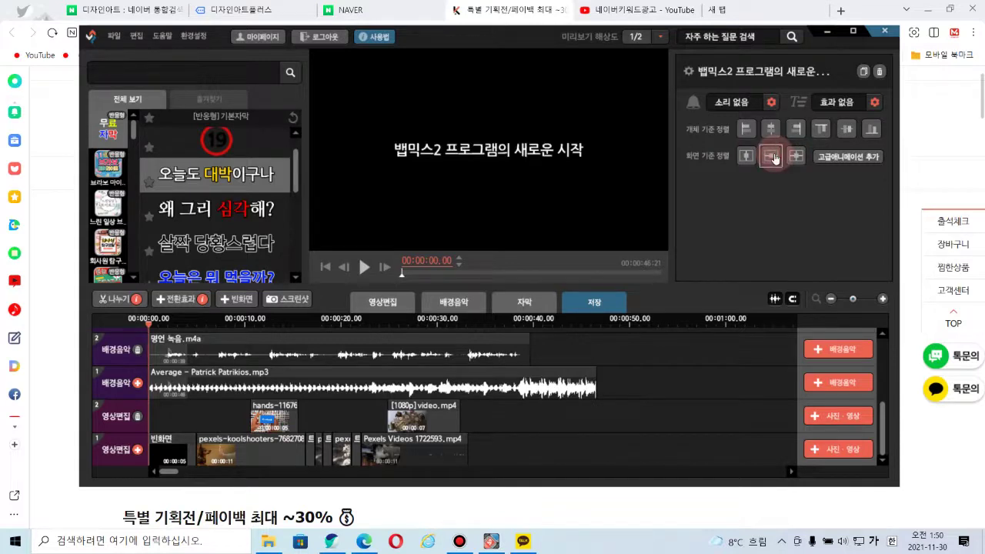
# - Apply the 타자기 start animation to the opening title and play the video from the start to 00:00:10.11
pyautogui.click(494, 154)
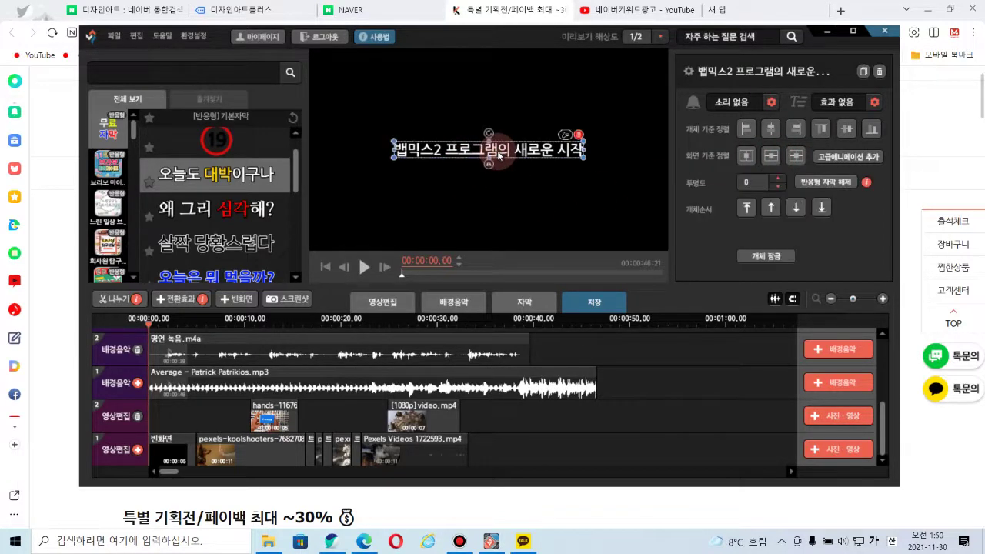
pyautogui.click(871, 103)
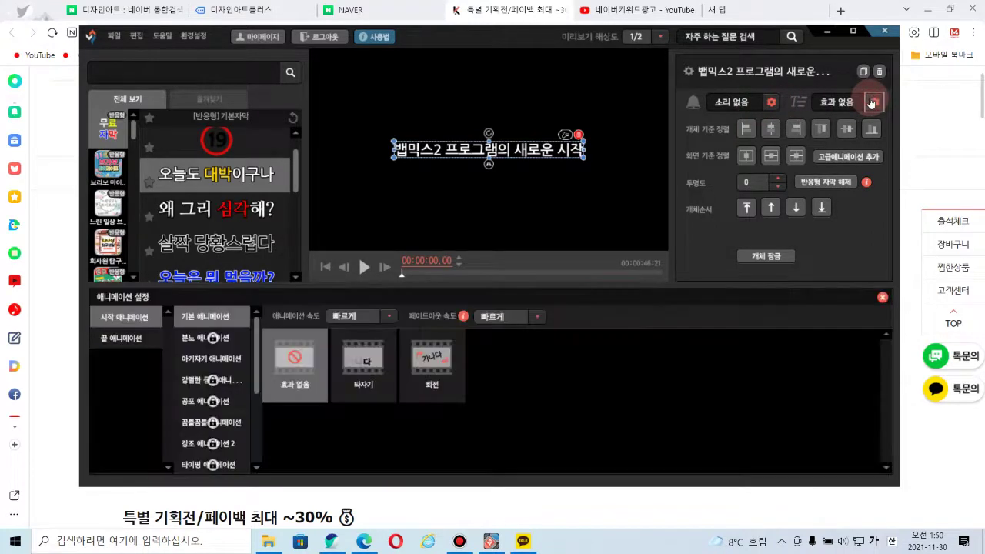
pyautogui.click(355, 361)
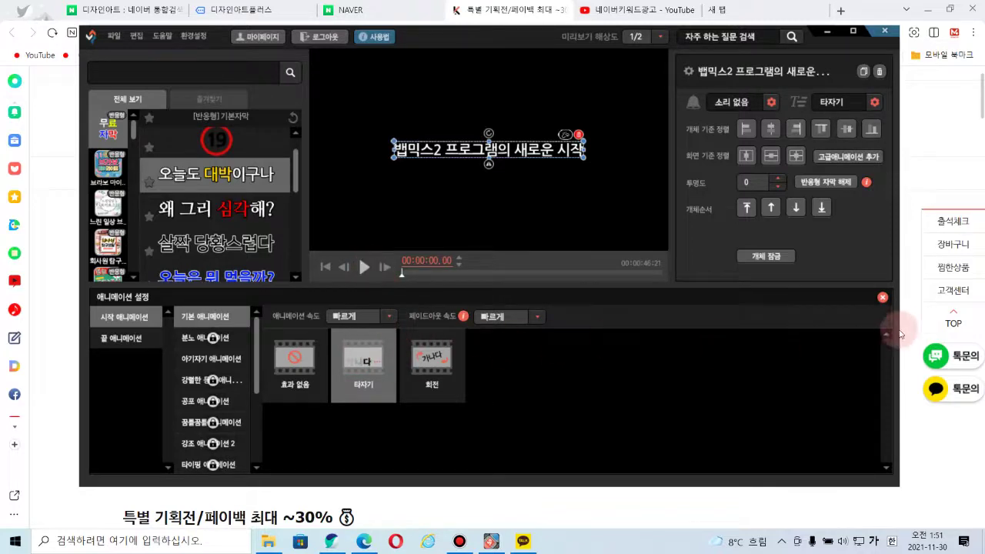
pyautogui.click(883, 297)
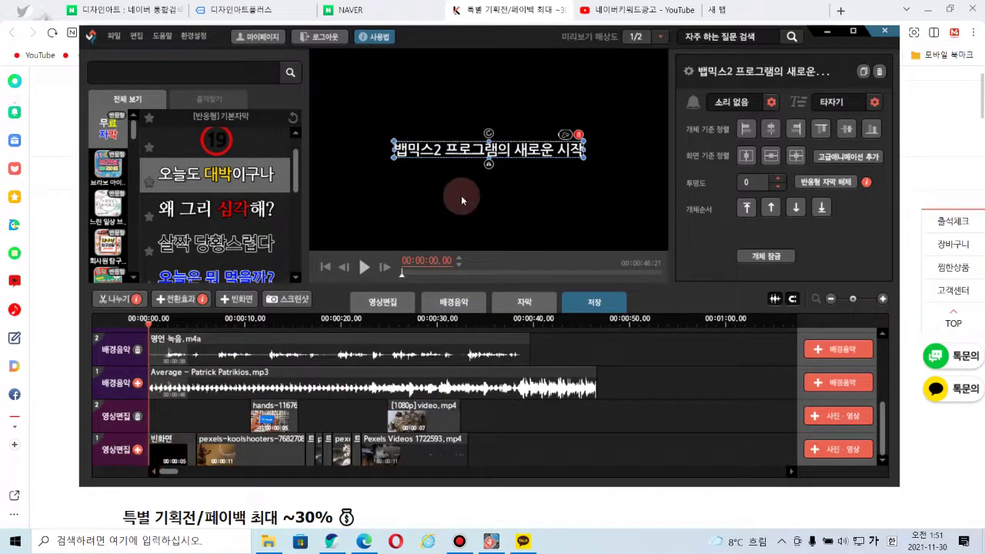
pyautogui.click(361, 269)
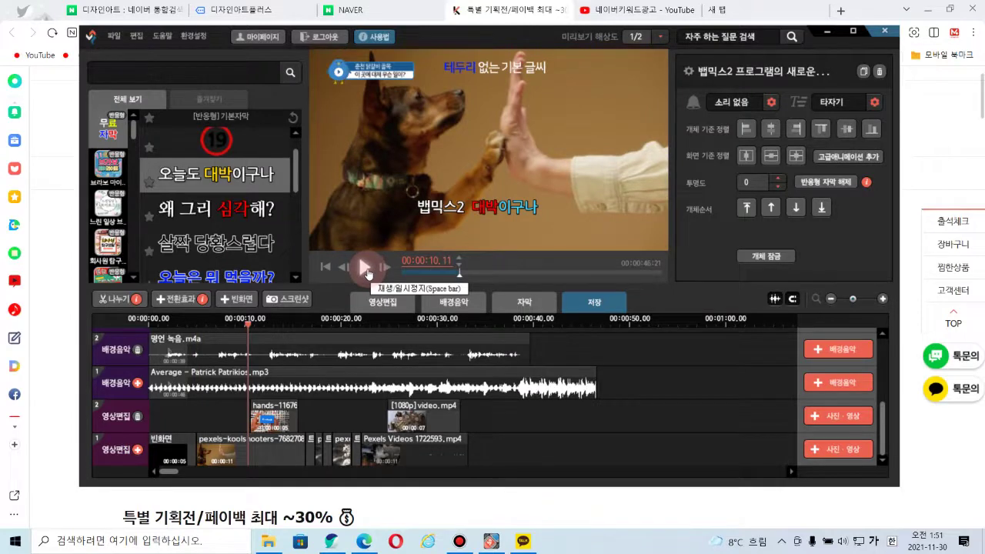
pyautogui.click(366, 269)
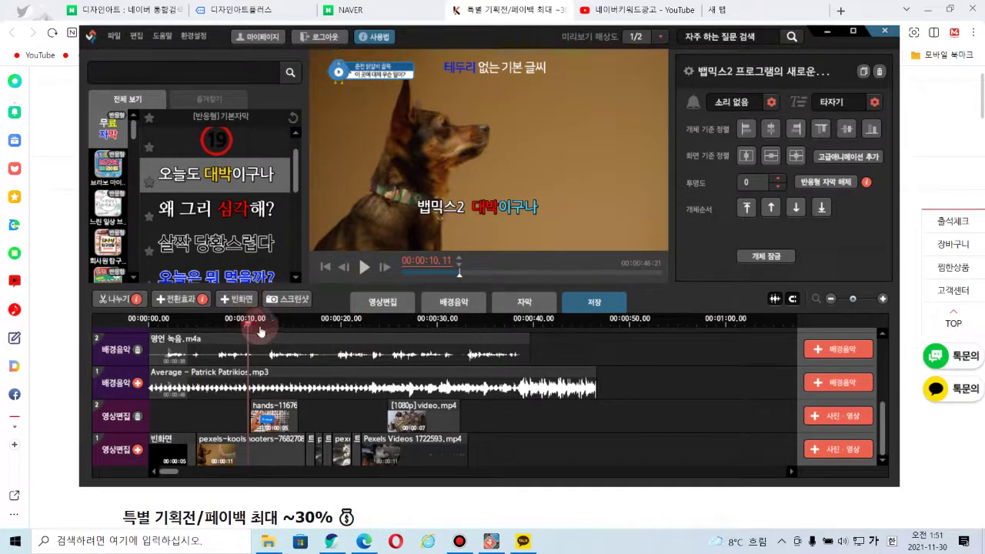
# - Insert a white blank screen (빈화면) on video track 2 and move it to start at about 00:00:36
pyautogui.moveTo(260, 332); pyautogui.dragTo(506, 339)
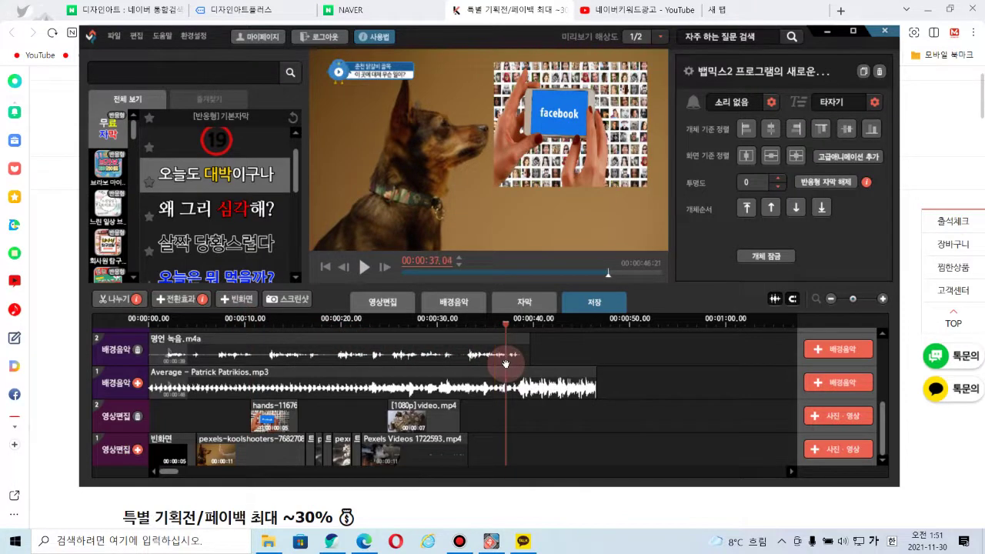
pyautogui.click(238, 300)
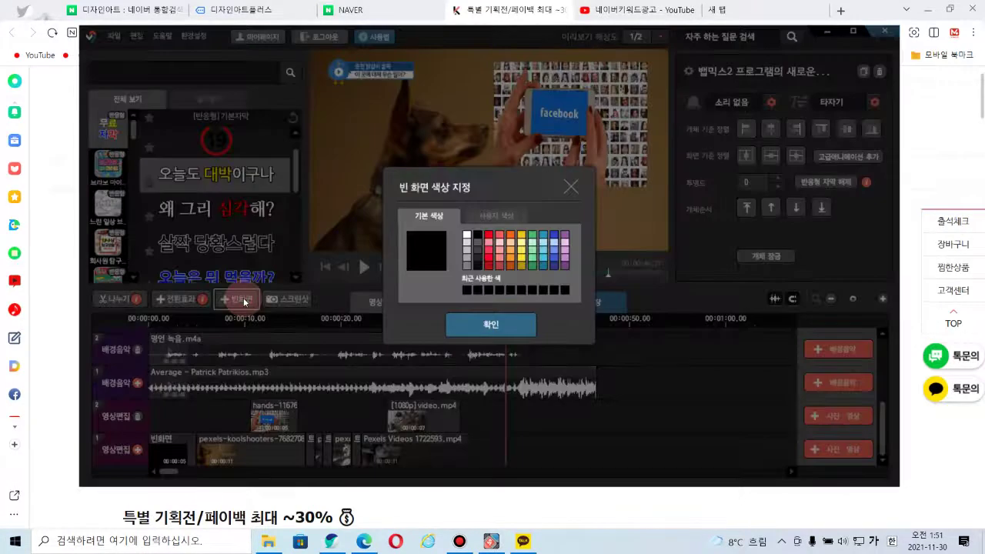
pyautogui.click(469, 237)
pyautogui.click(474, 319)
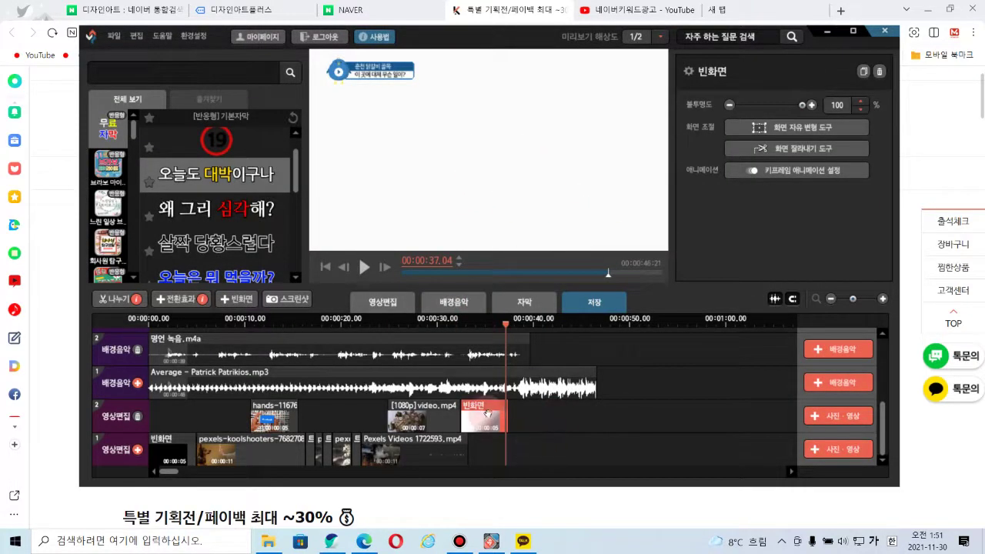
pyautogui.moveTo(486, 416); pyautogui.dragTo(520, 416)
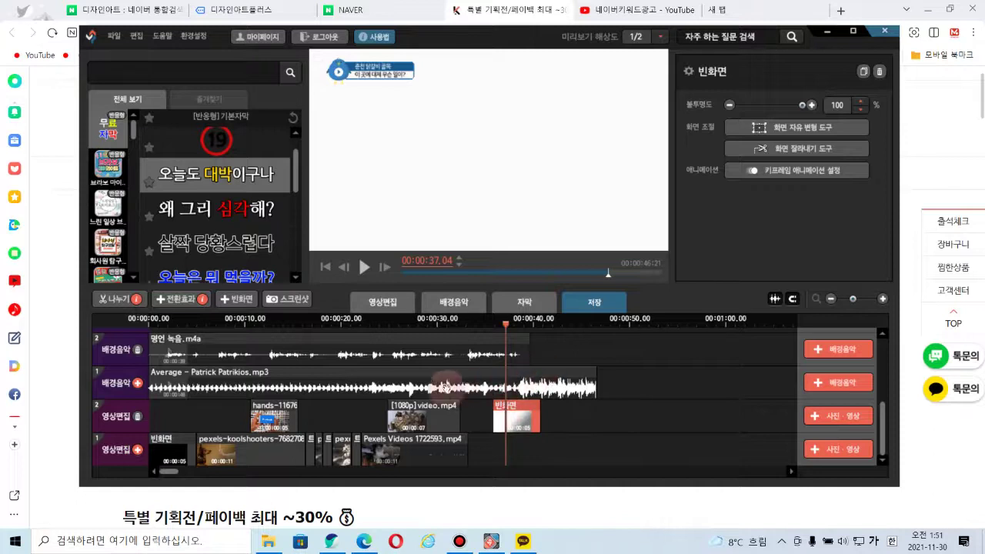
# - Capture a screenshot of the video frame at 00:00:29.06 and save it as shot_29.2.png in the 다운로드 folder
pyautogui.click(422, 415)
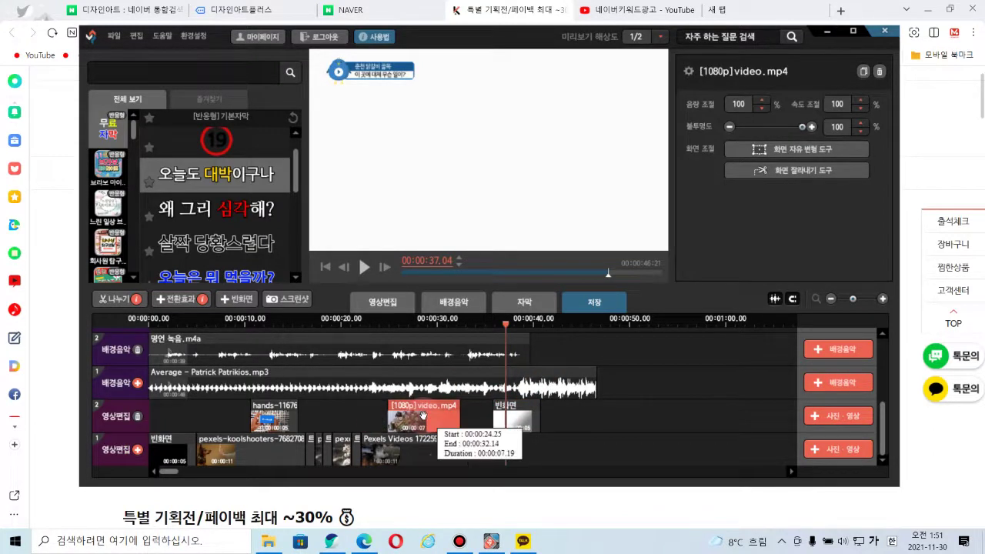
pyautogui.click(506, 333)
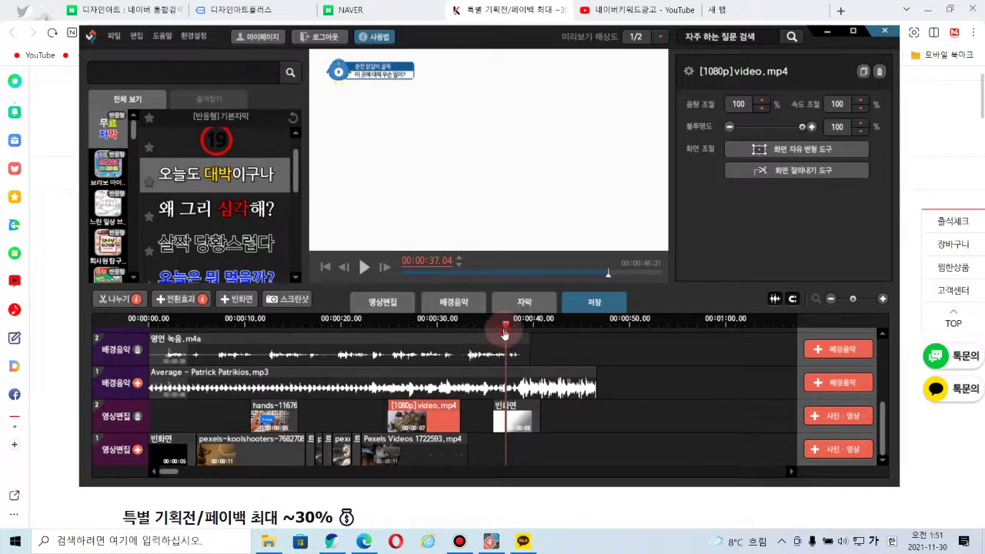
pyautogui.moveTo(505, 333); pyautogui.dragTo(430, 332)
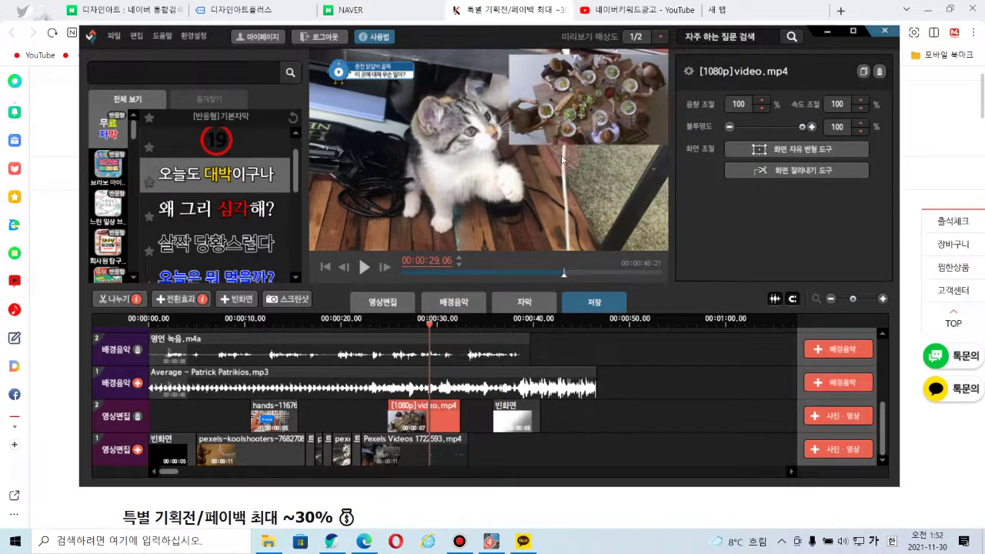
pyautogui.click(723, 380)
pyautogui.click(296, 304)
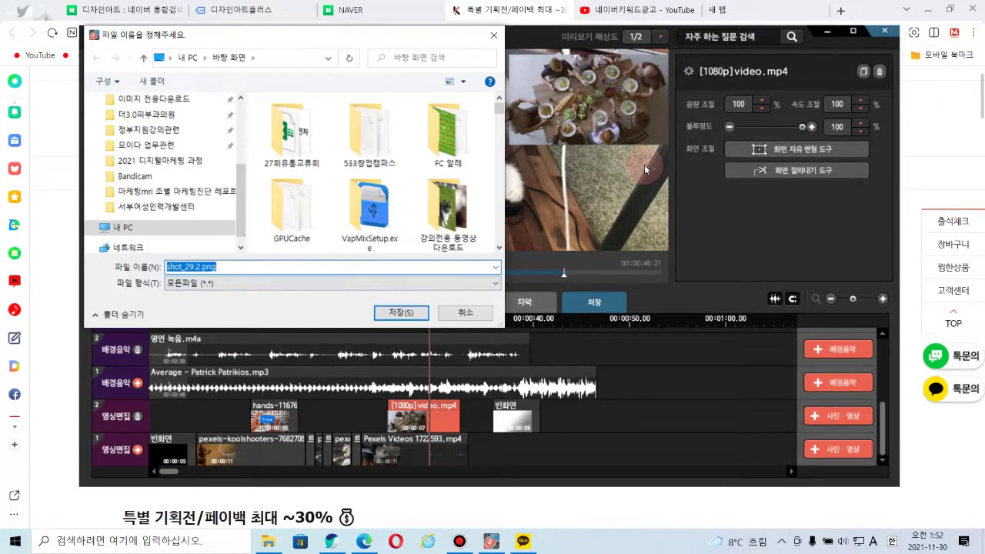
pyautogui.scroll(2, 179, 136)
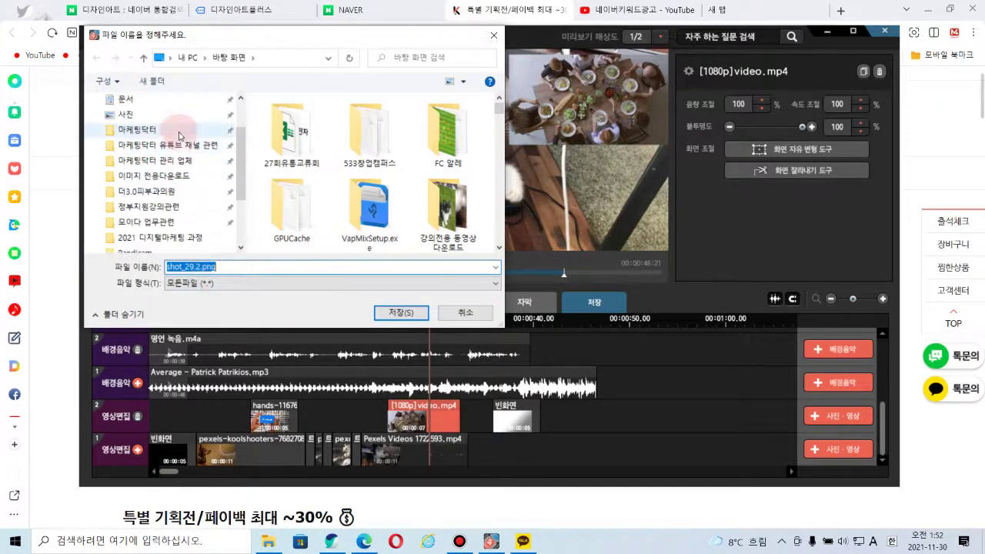
pyautogui.scroll(2, 173, 133)
pyautogui.click(146, 124)
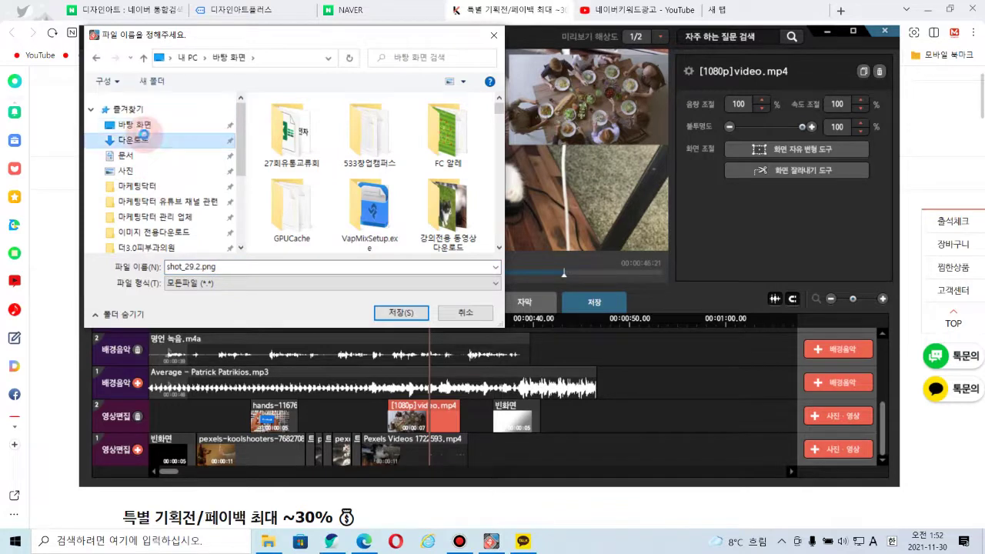
pyautogui.click(402, 312)
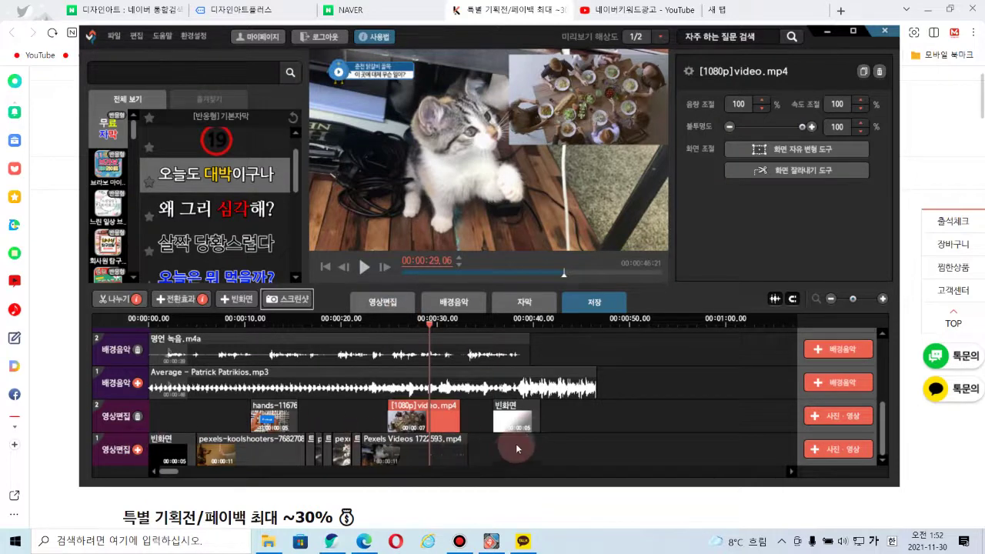
# - Add the image shot_29.2.png from the 다운로드 folder to video track 2
pyautogui.click(573, 428)
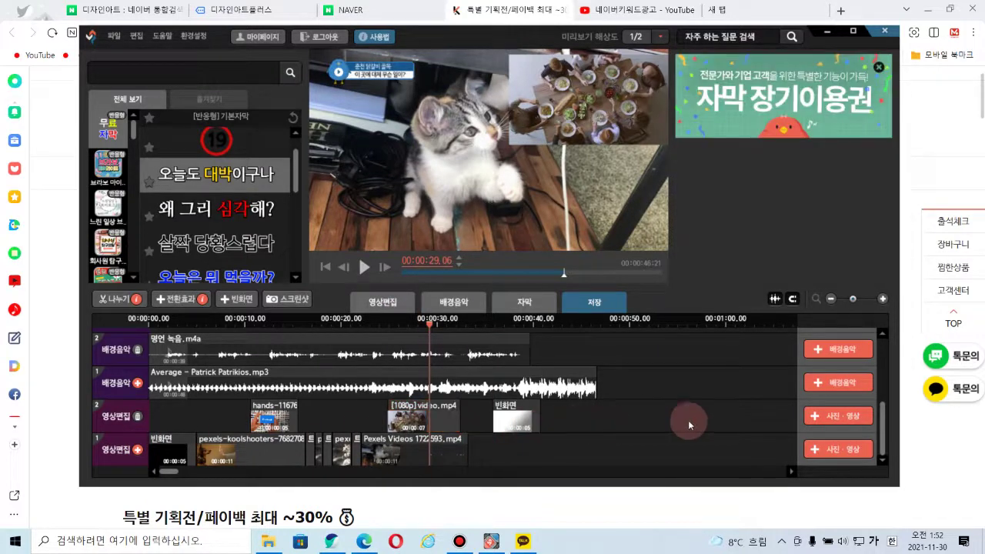
pyautogui.click(823, 417)
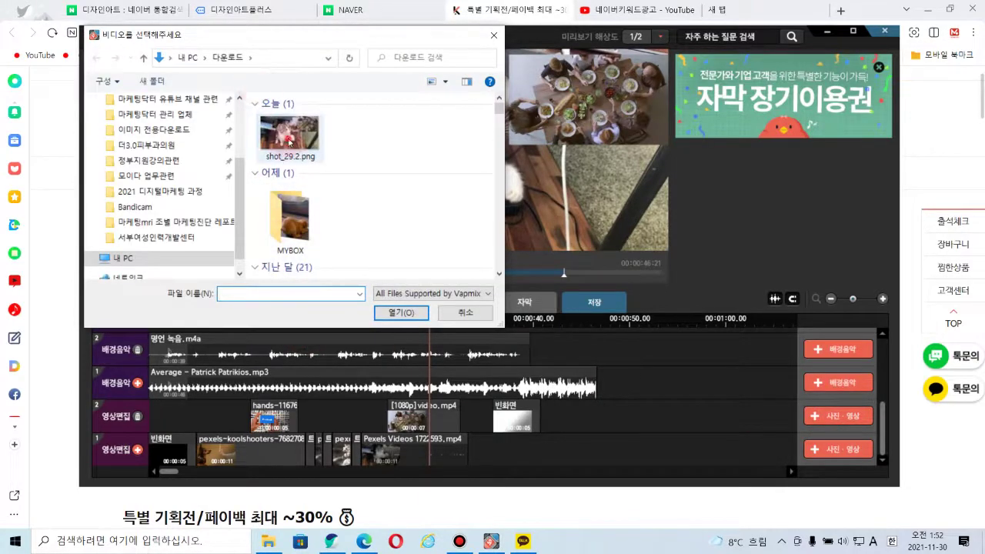
pyautogui.click(289, 138)
pyautogui.click(401, 312)
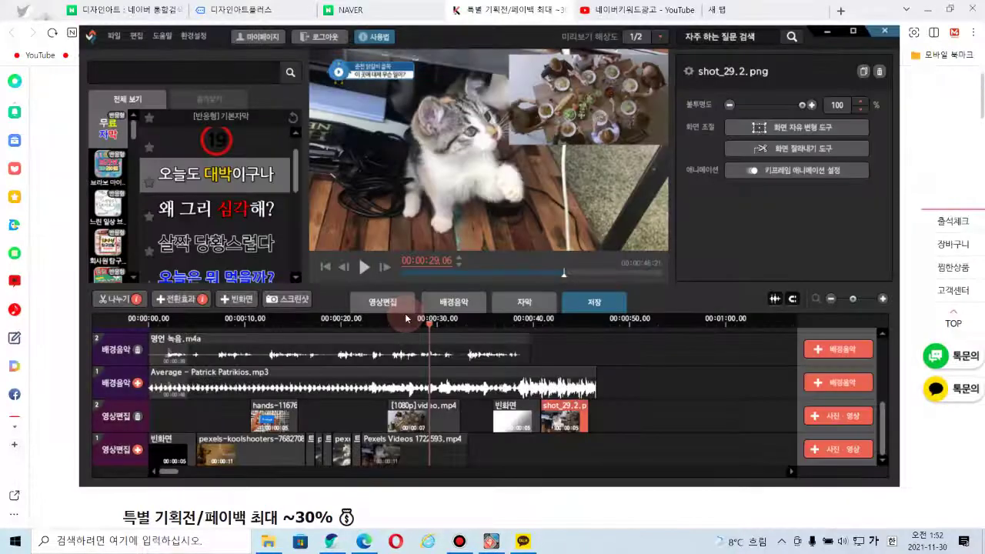
# - Trim the start of the white blank screen to about 00:00:37 and place shot_29.2.png directly after [1080p]video.mp4 on video track 2
pyautogui.click(562, 423)
pyautogui.moveTo(571, 418)
pyautogui.mouseDown()
pyautogui.moveTo(589, 417)
pyautogui.moveTo(570, 418)
pyautogui.mouseUp()
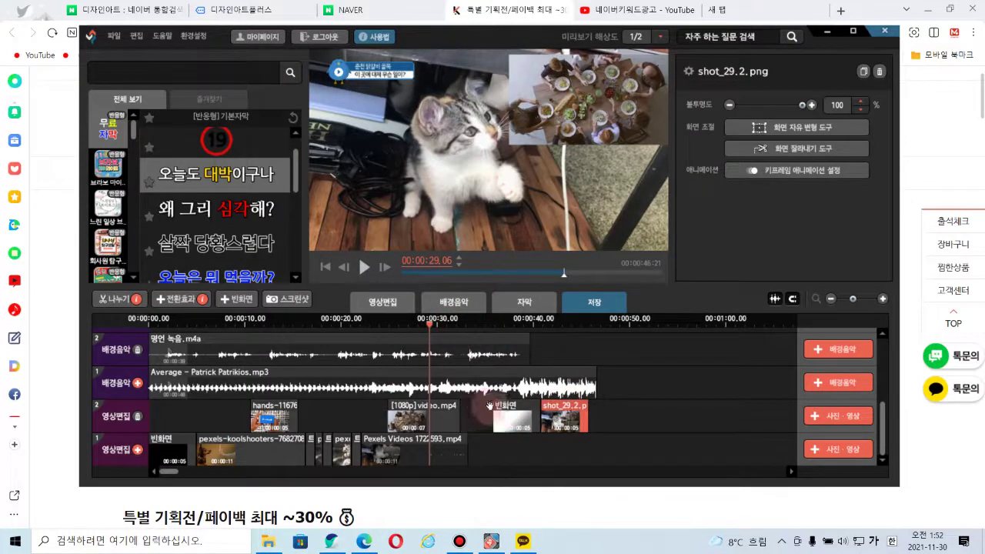
pyautogui.moveTo(489, 407); pyautogui.dragTo(516, 410)
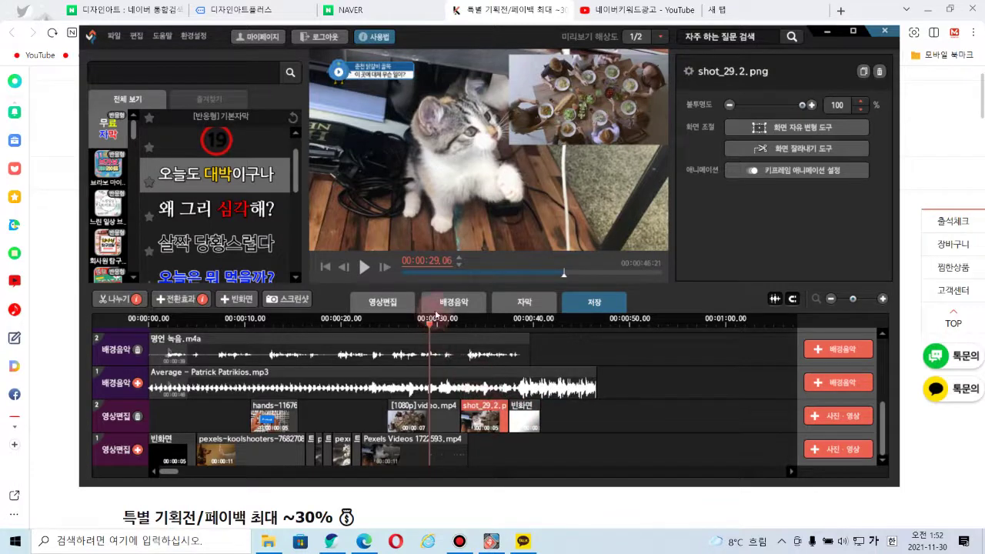
# - Play the video from 00:00:29.06 to 00:00:40.21 to check the inserted still image and the white blank screen
pyautogui.click(365, 267)
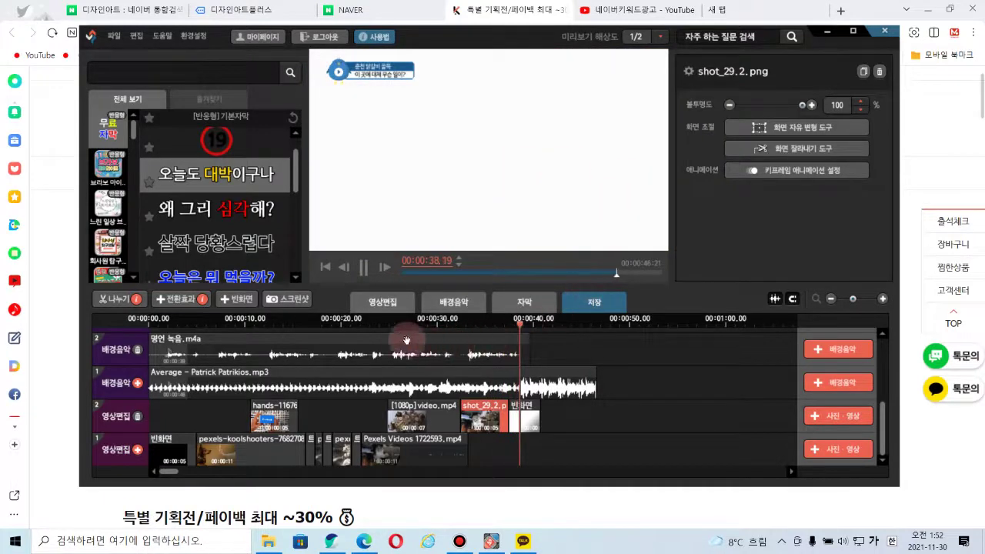
pyautogui.click(365, 268)
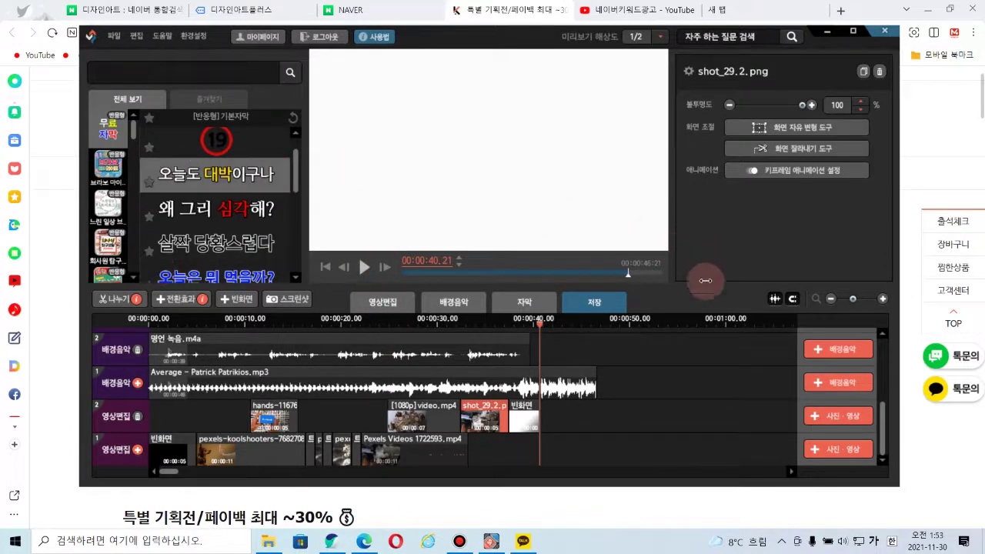
pyautogui.scroll(-2, 597, 366)
pyautogui.scroll(2, 284, 407)
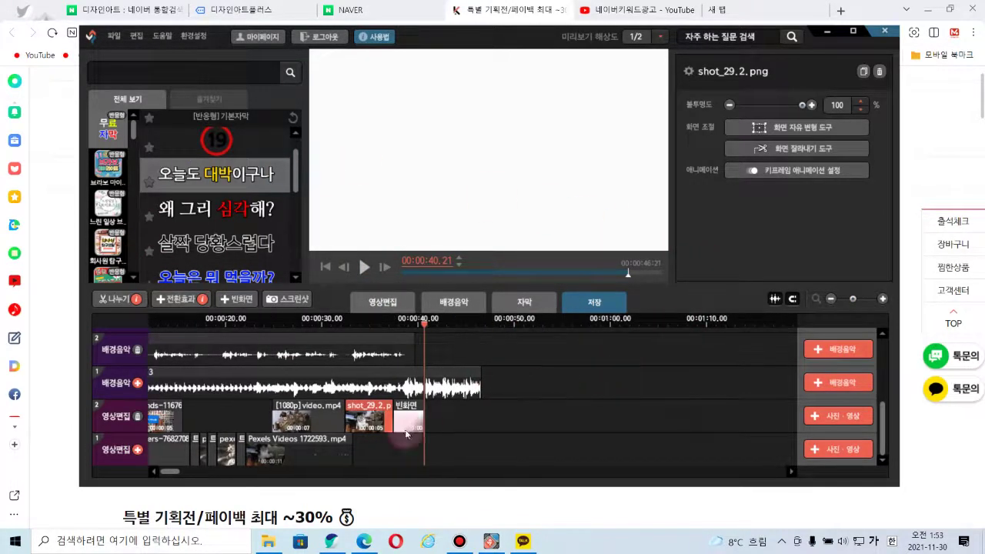
pyautogui.scroll(1, 284, 407)
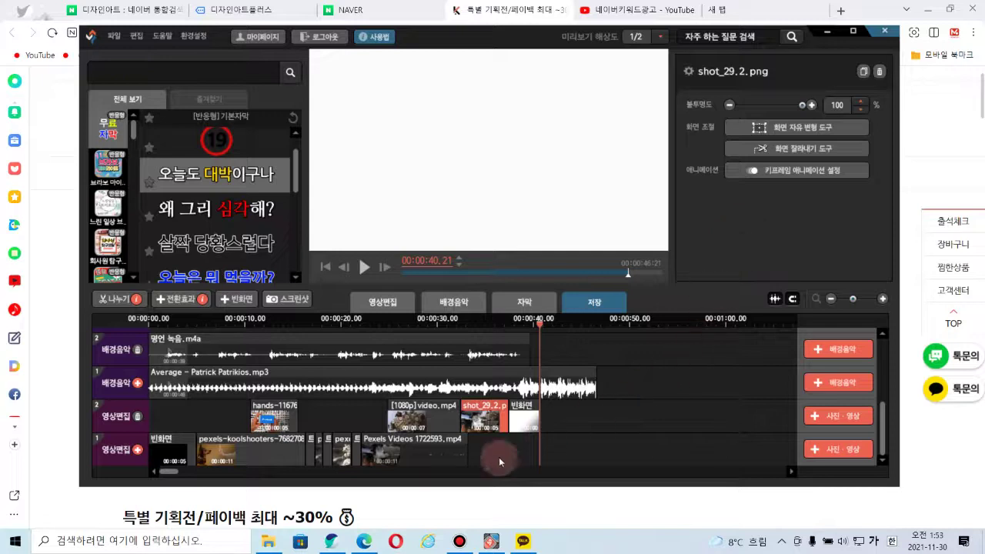
pyautogui.click(460, 541)
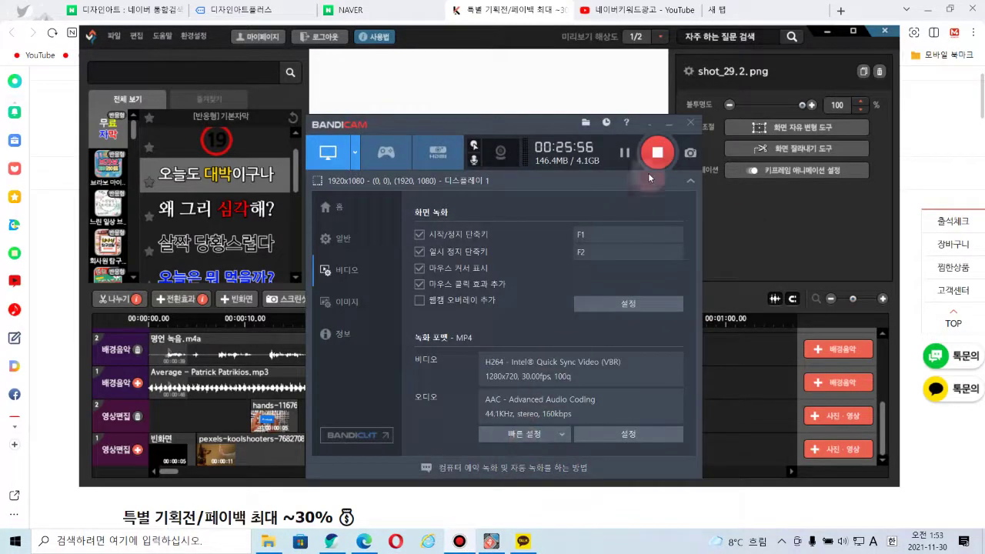